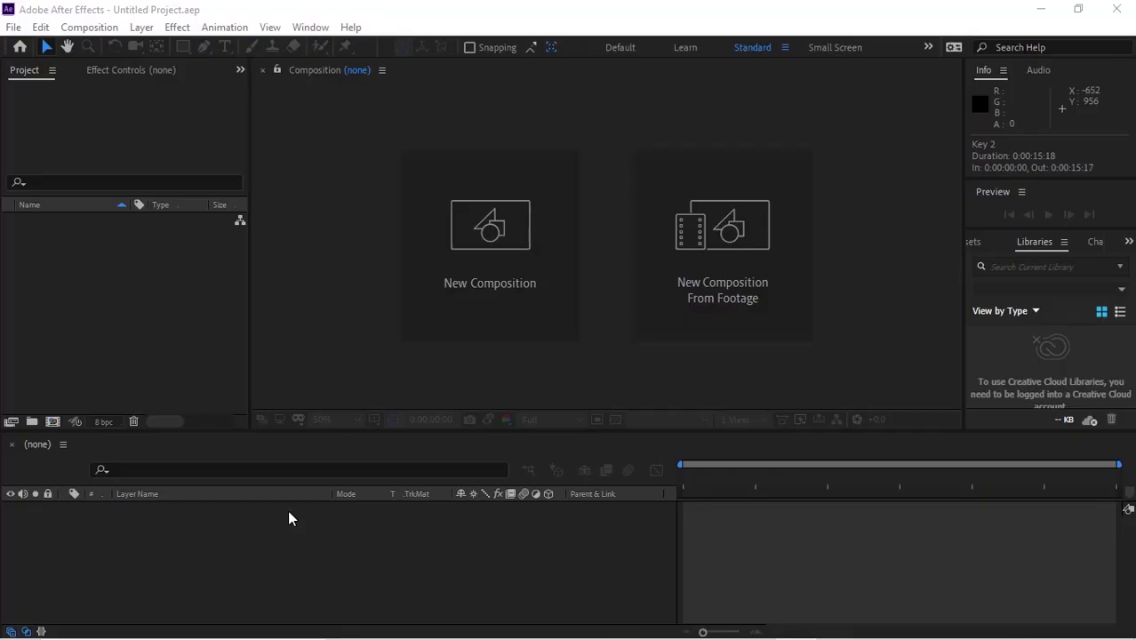
# - Start a new composition and name it Circles
pyautogui.click(557, 238)
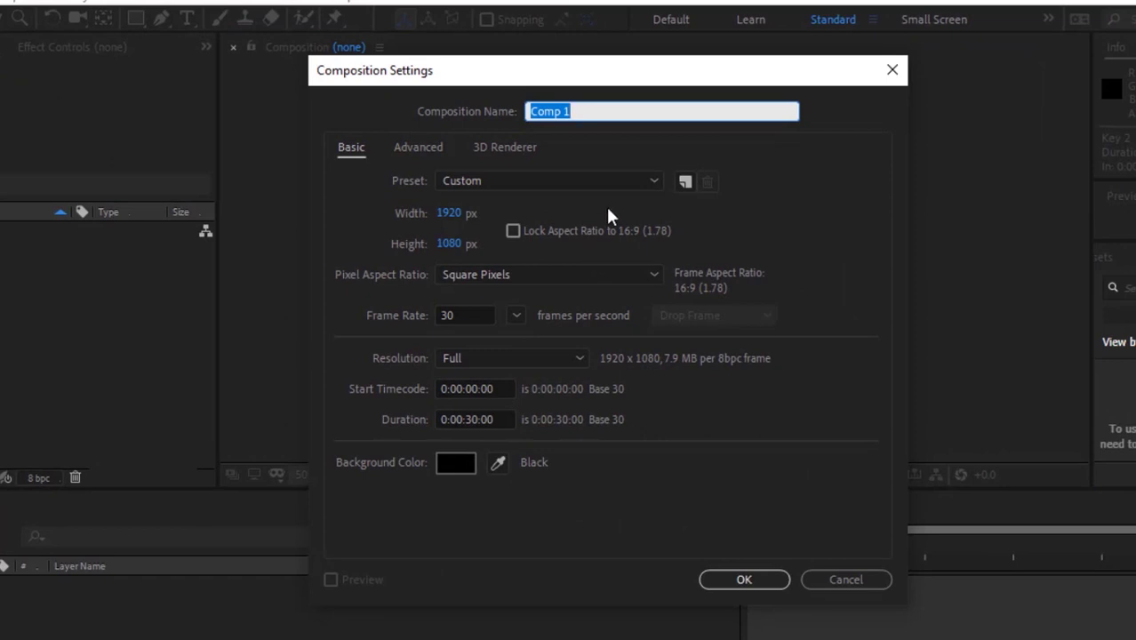
pyautogui.write('T')
pyautogui.press('BackSpace')
pyautogui.write('Cirlce')
pyautogui.press('BackSpace')
pyautogui.press('BackSpace')
pyautogui.press('BackSpace')
pyautogui.write('cles')
# - Set the frame rate to 25 fps and the duration to 0:00:15:00, then confirm
pyautogui.press('Tab')
pyautogui.press('Tab')
pyautogui.press('Tab')
pyautogui.press('Tab')
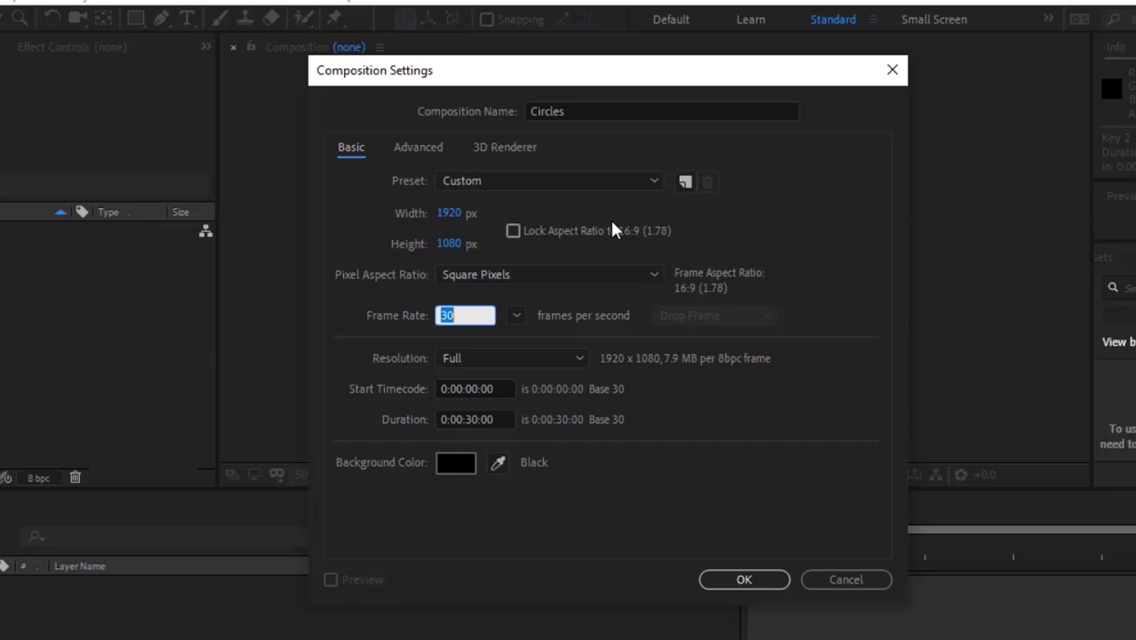
pyautogui.write('25')
pyautogui.press('Tab')
pyautogui.press('Tab')
pyautogui.press('Tab')
pyautogui.press('Tab')
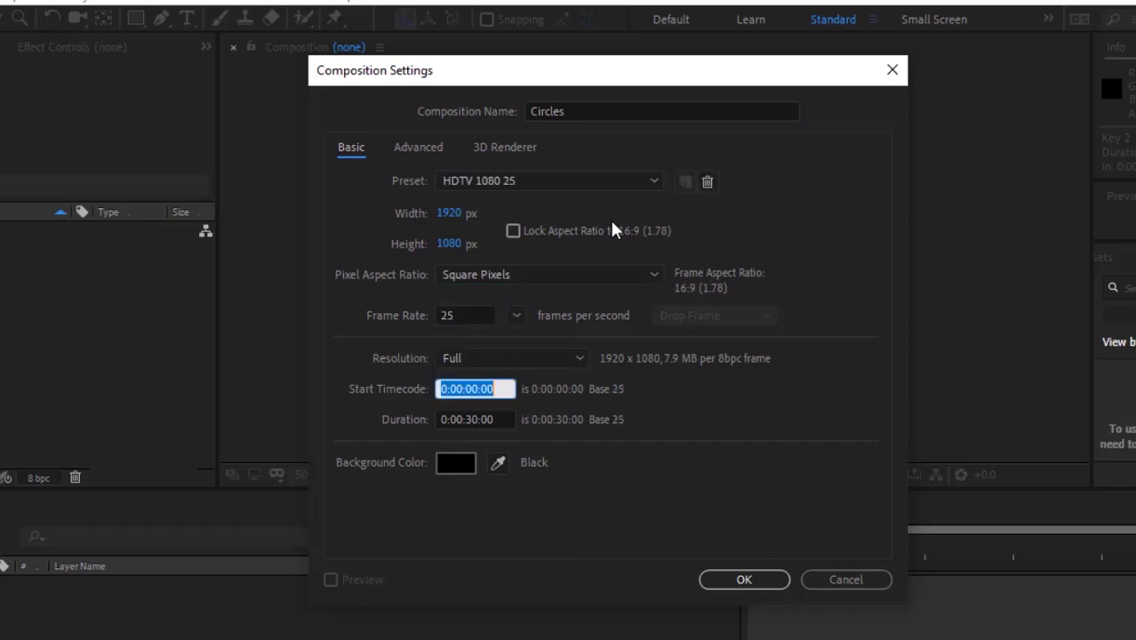
pyautogui.press('Right')
pyautogui.press('Left')
pyautogui.press('Left')
pyautogui.press('Left')
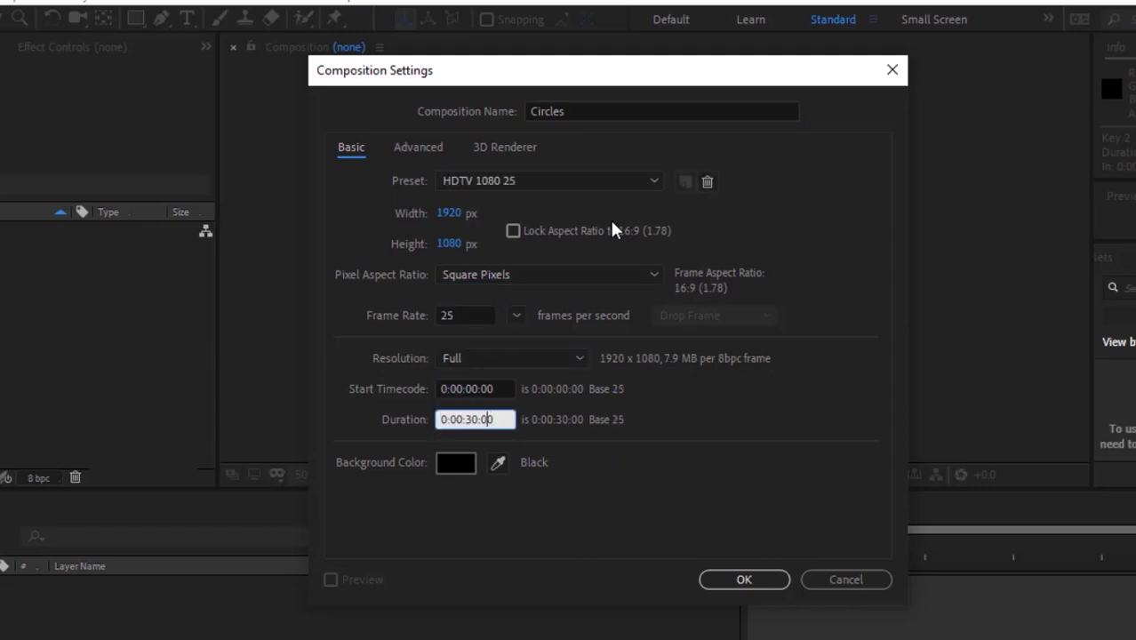
pyautogui.press('BackSpace')
pyautogui.press('BackSpace')
pyautogui.write('15')
pyautogui.press('Return')
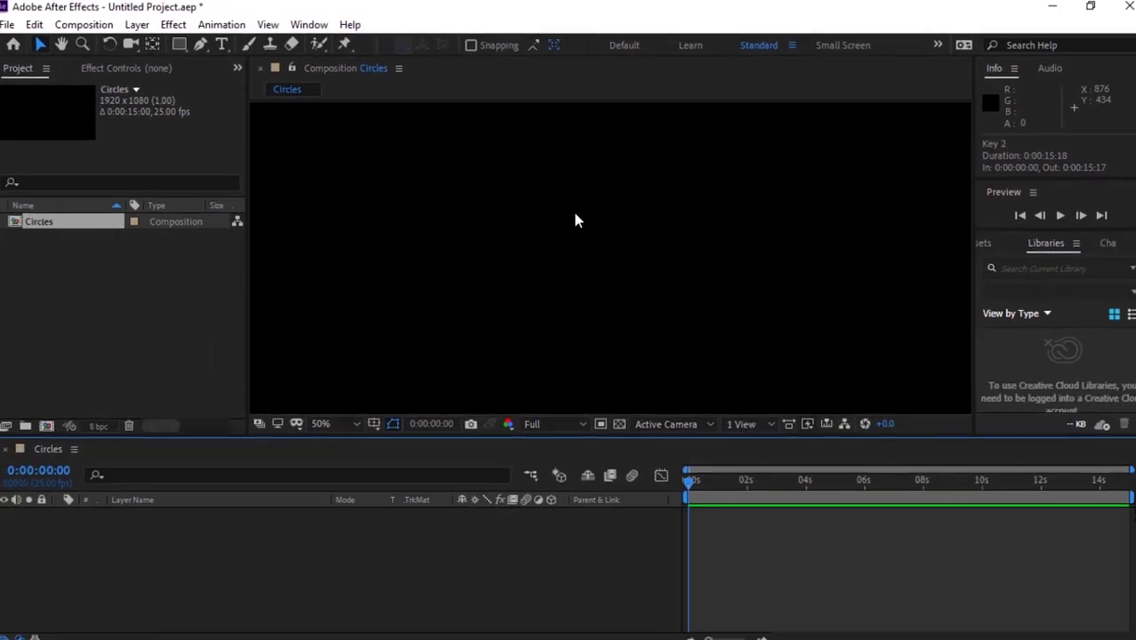
# - Add a full-frame solid named BG in dark grey #212121
pyautogui.scroll(-1, 574, 216)
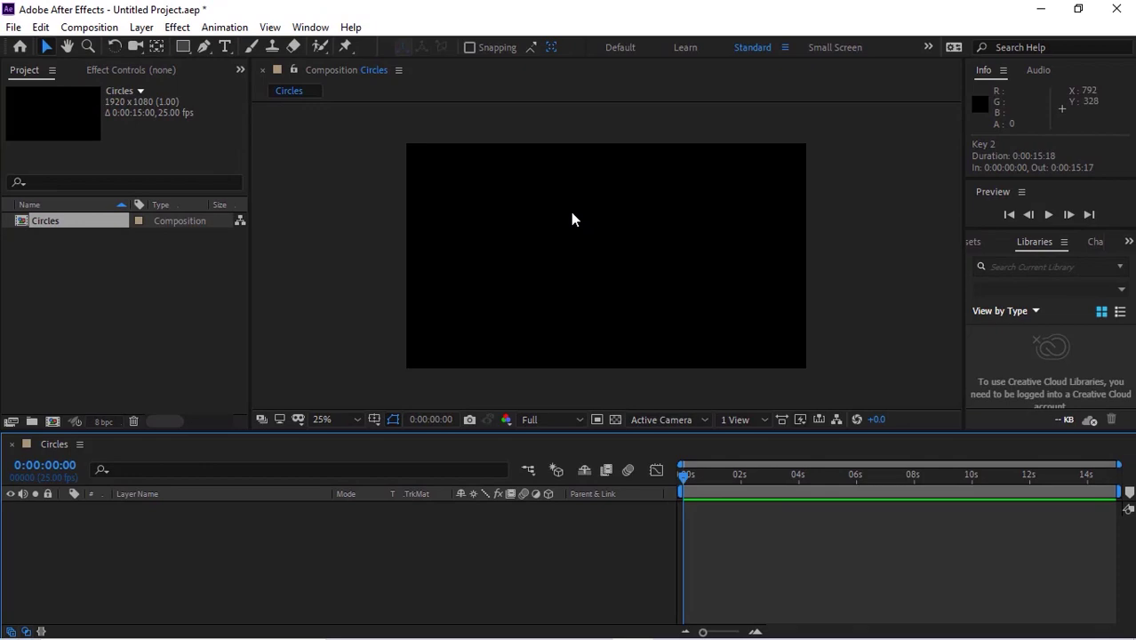
pyautogui.rightClick(177, 532)
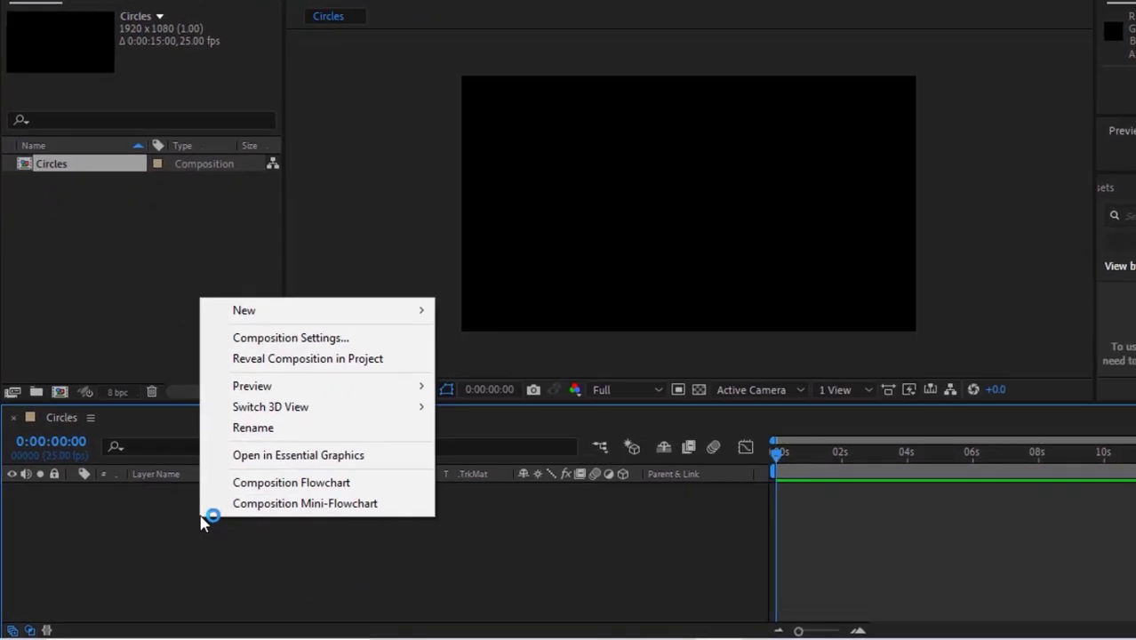
pyautogui.moveTo(309, 348)
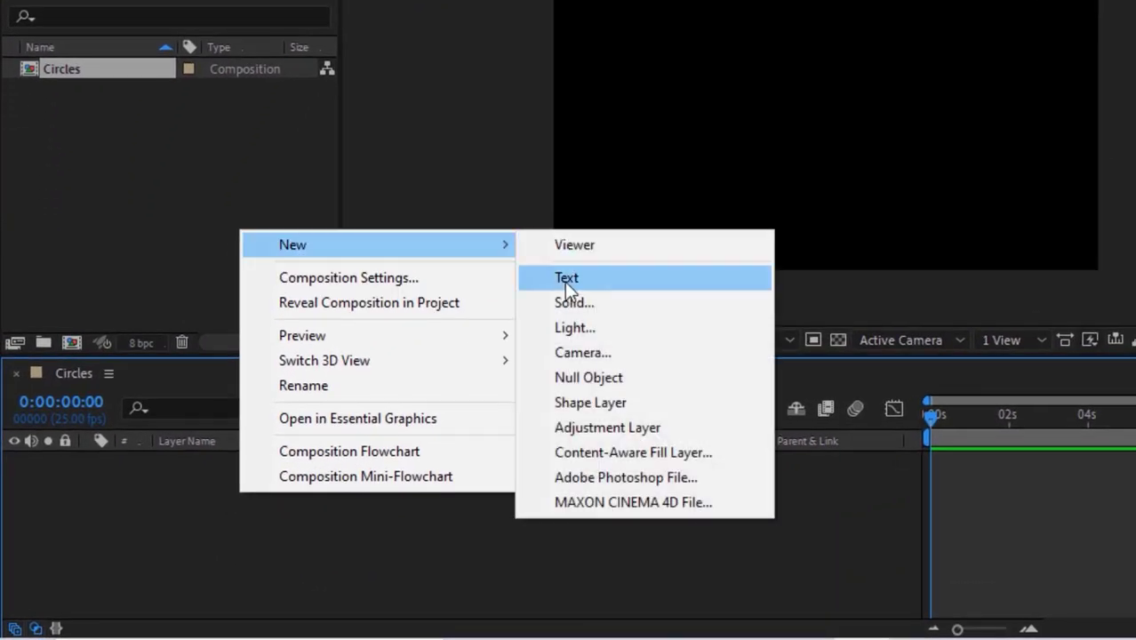
pyautogui.click(575, 302)
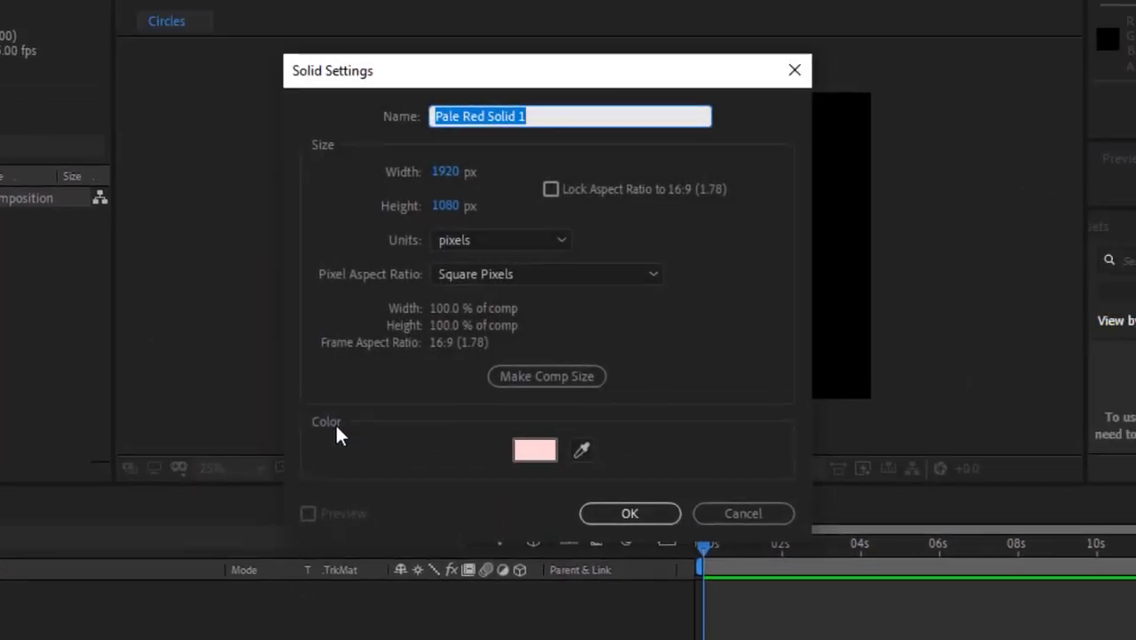
pyautogui.write('BG')
pyautogui.click(536, 453)
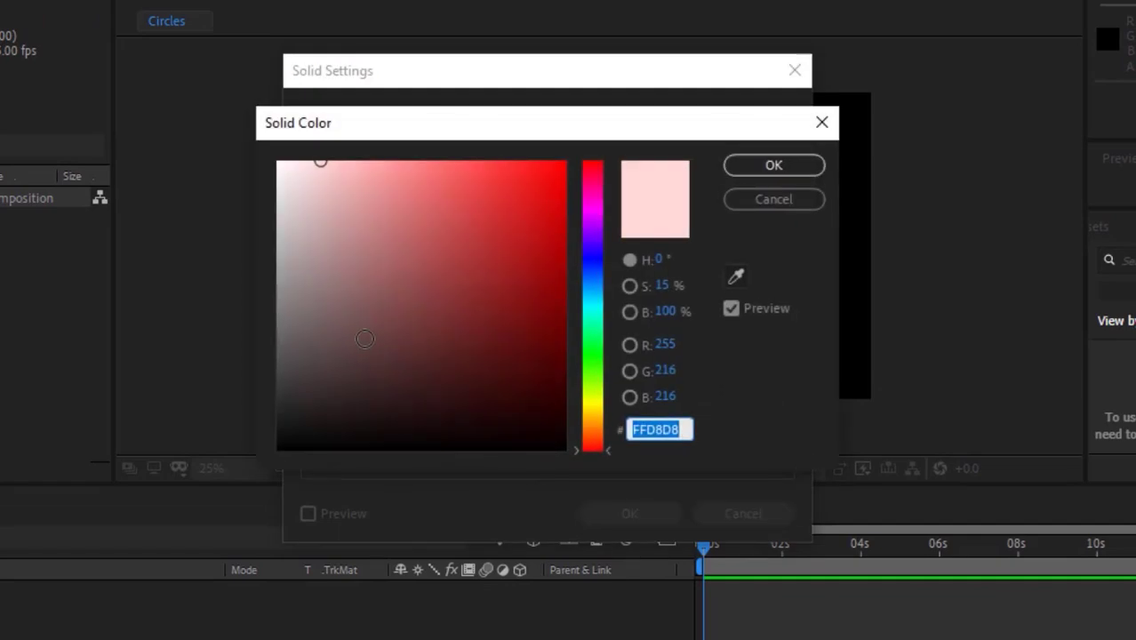
pyautogui.moveTo(283, 440); pyautogui.dragTo(249, 412)
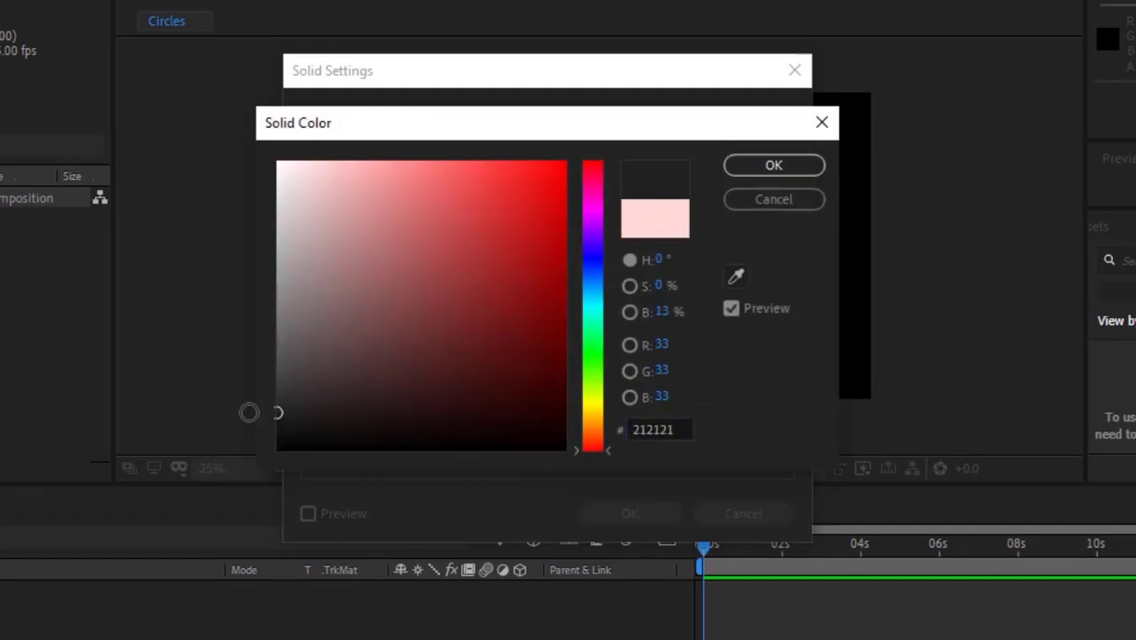
pyautogui.click(776, 163)
pyautogui.click(636, 514)
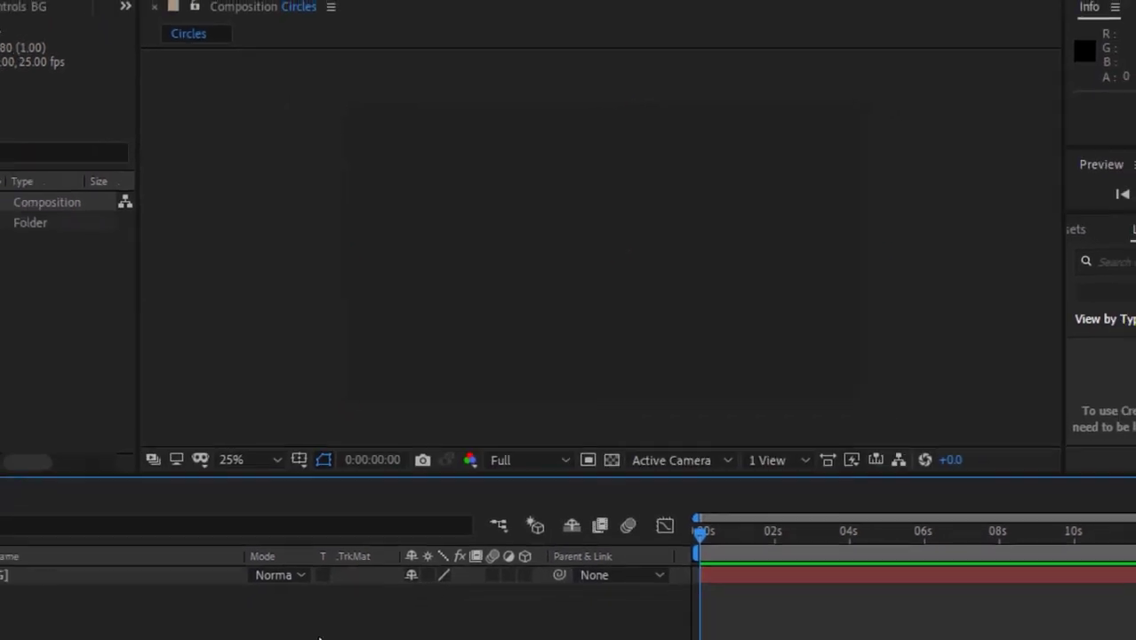
# - Add another 1920x1080 solid named TAO above the BG layer
pyautogui.rightClick(140, 569)
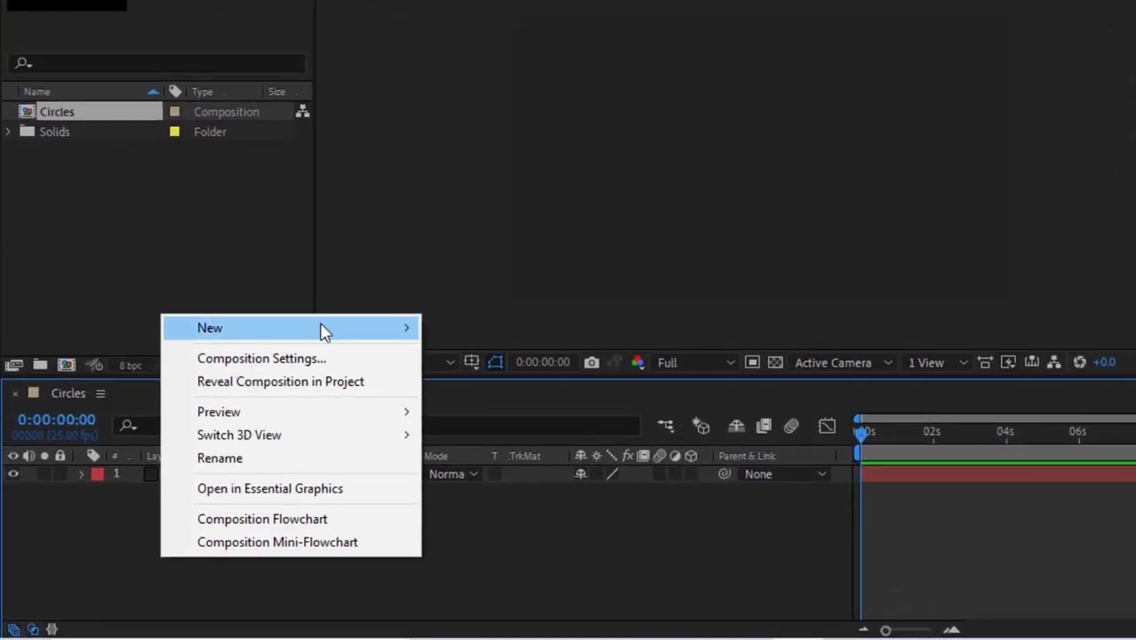
pyautogui.moveTo(280, 367)
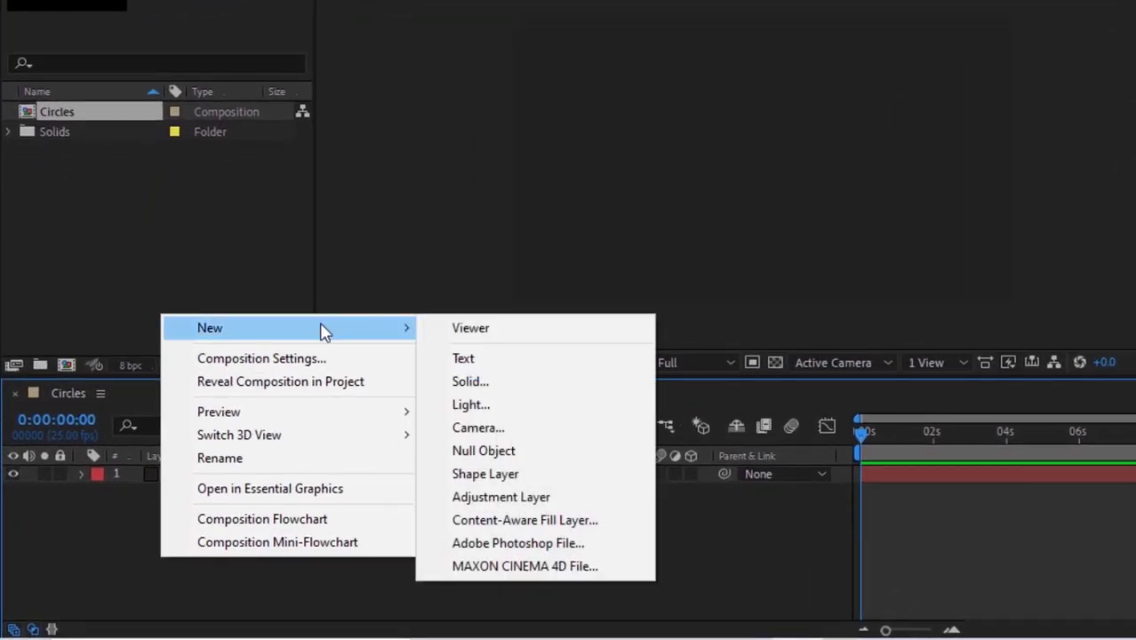
pyautogui.click(500, 392)
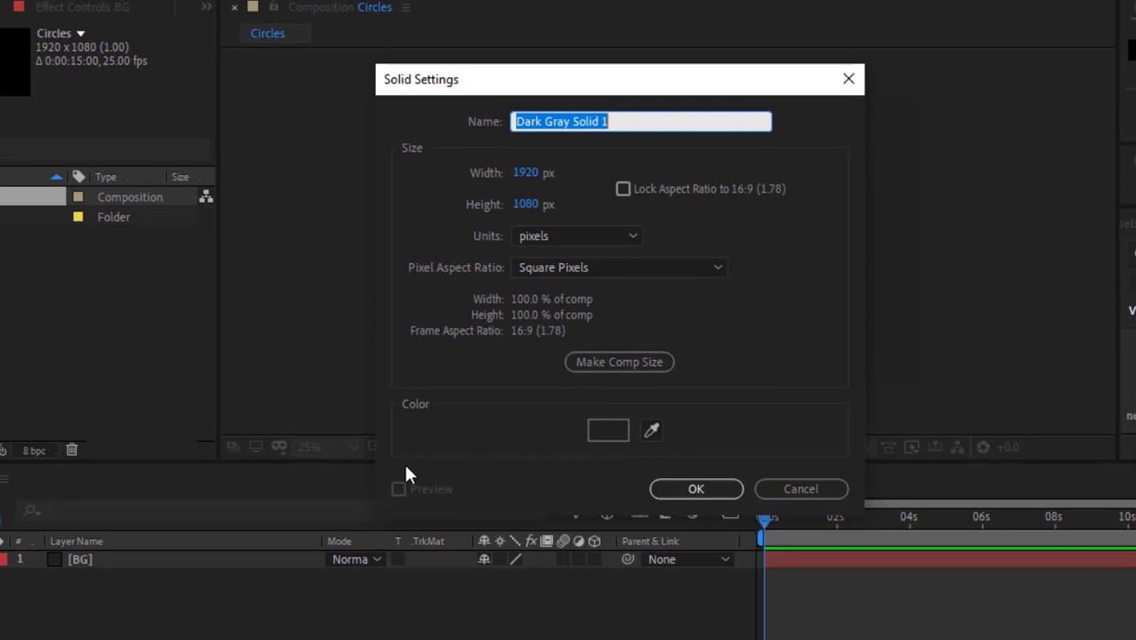
pyautogui.write('TAO')
pyautogui.press('Return')
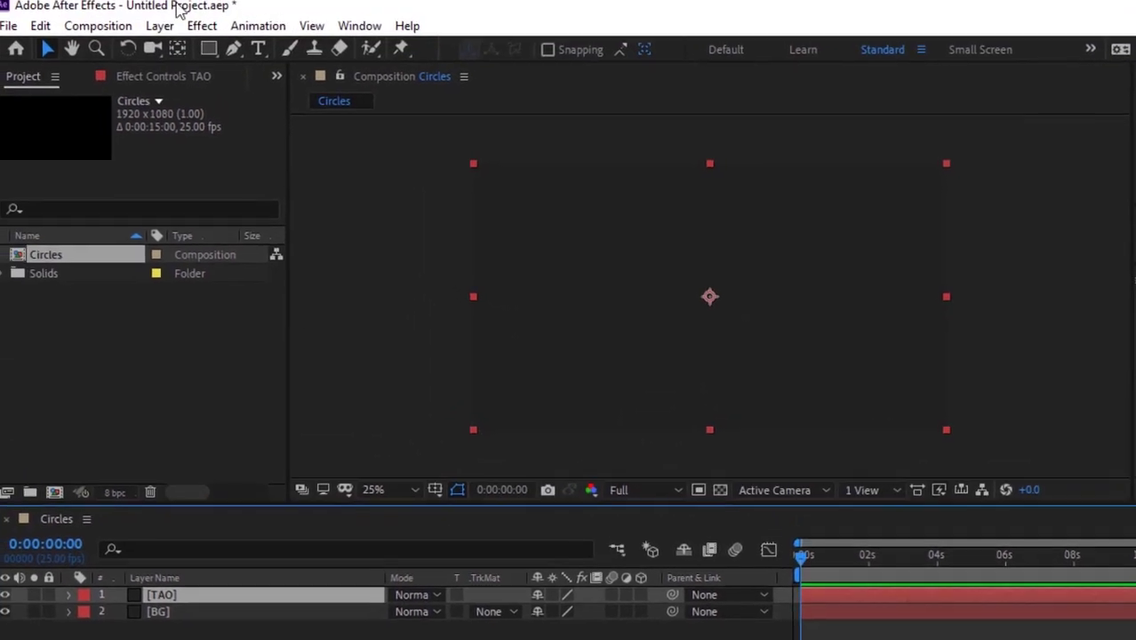
# - Apply RG Trapcode Tao to the TAO layer and pan the viewer to frame the ring
pyautogui.click(139, 76)
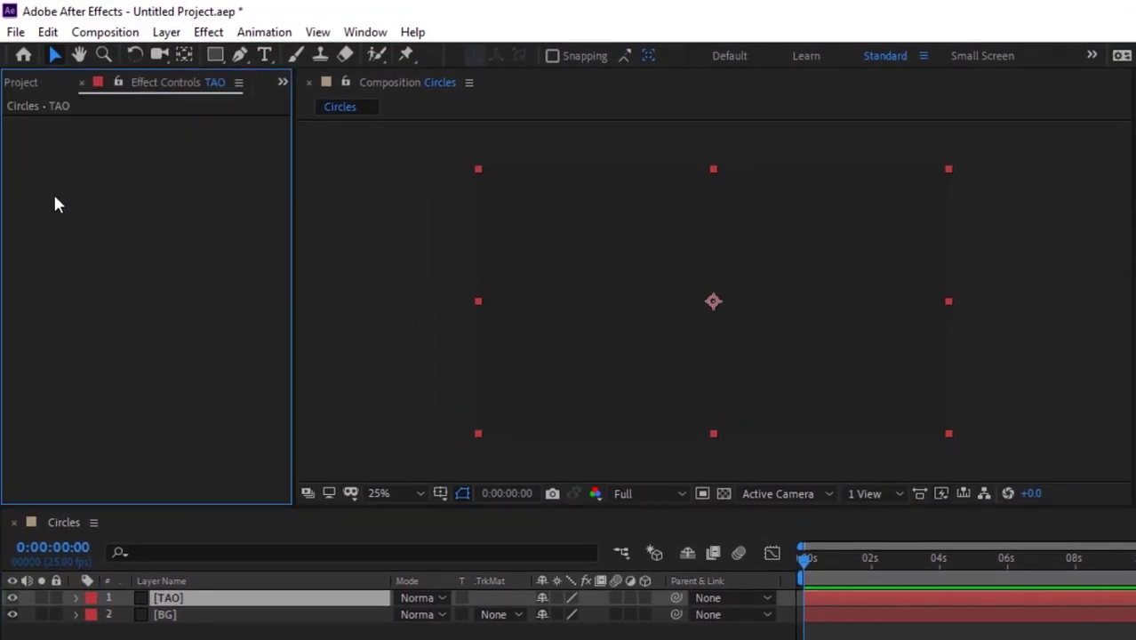
pyautogui.rightClick(56, 205)
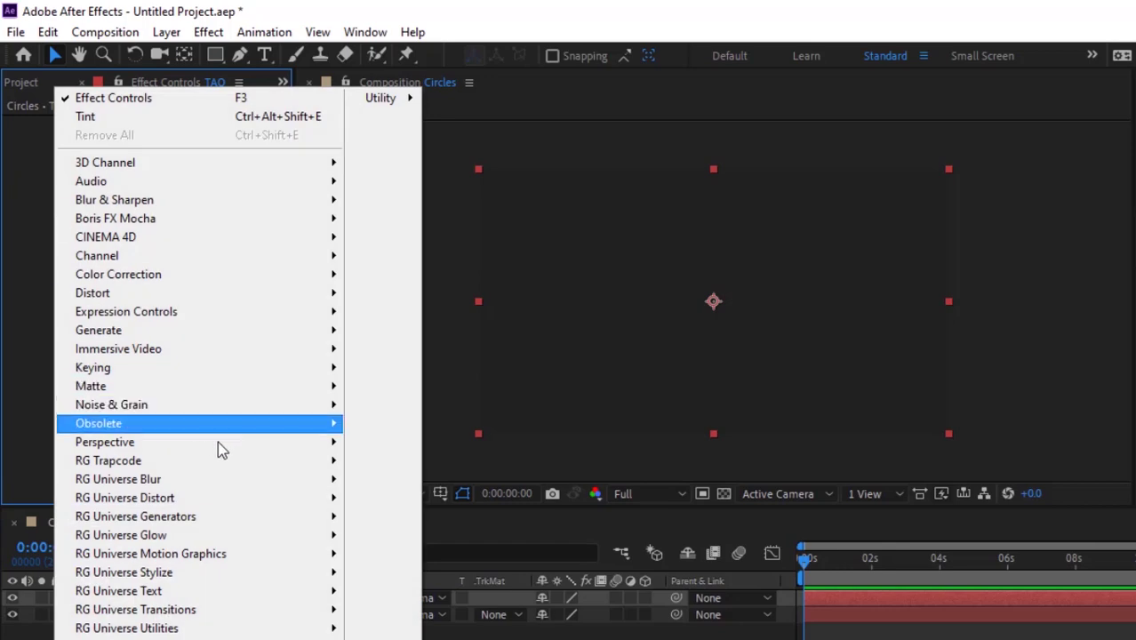
pyautogui.moveTo(275, 457)
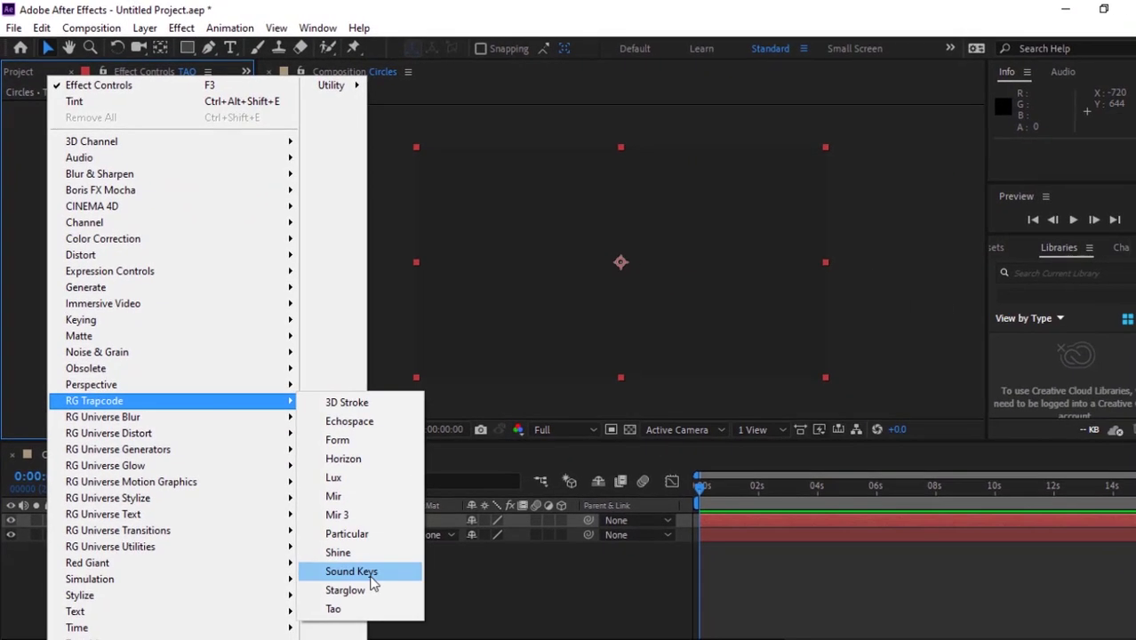
pyautogui.click(377, 637)
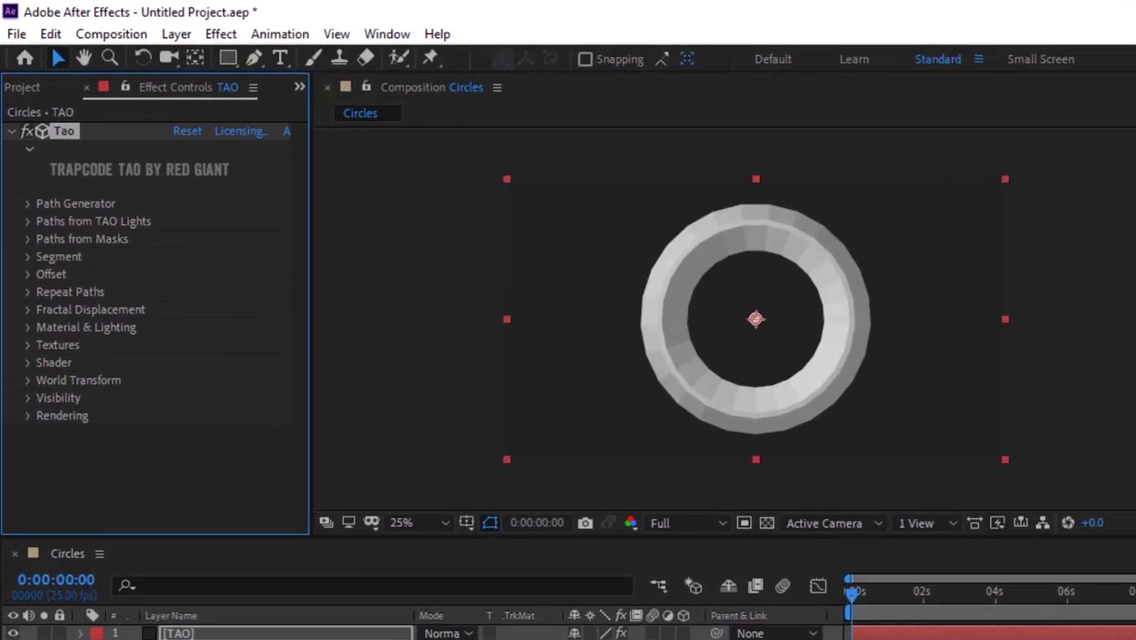
pyautogui.press('h')
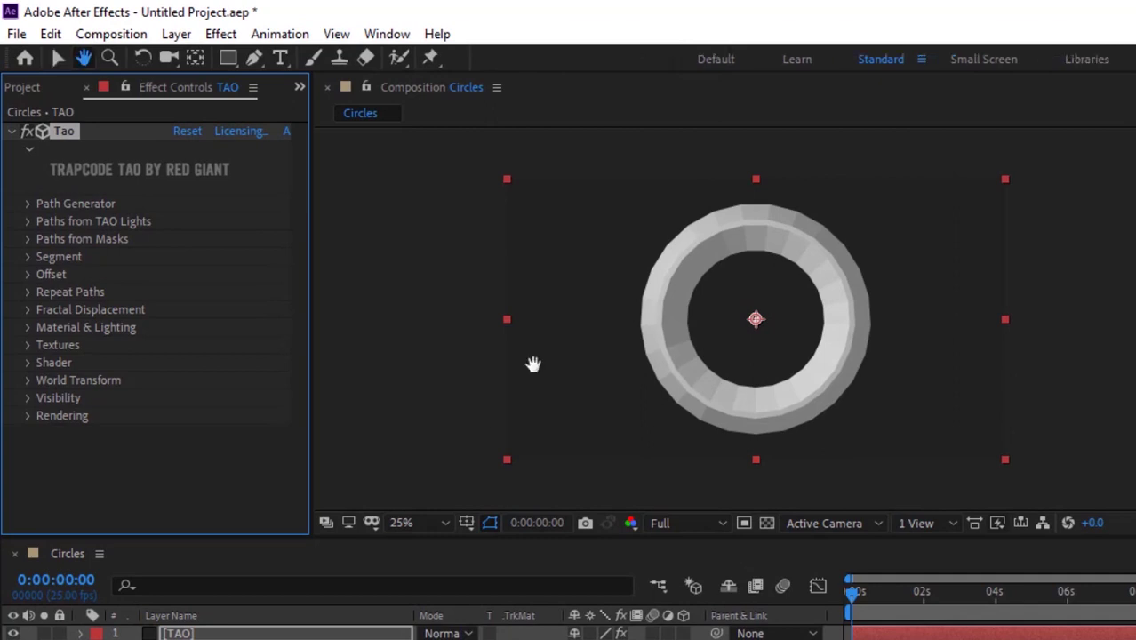
pyautogui.moveTo(837, 318); pyautogui.dragTo(713, 316)
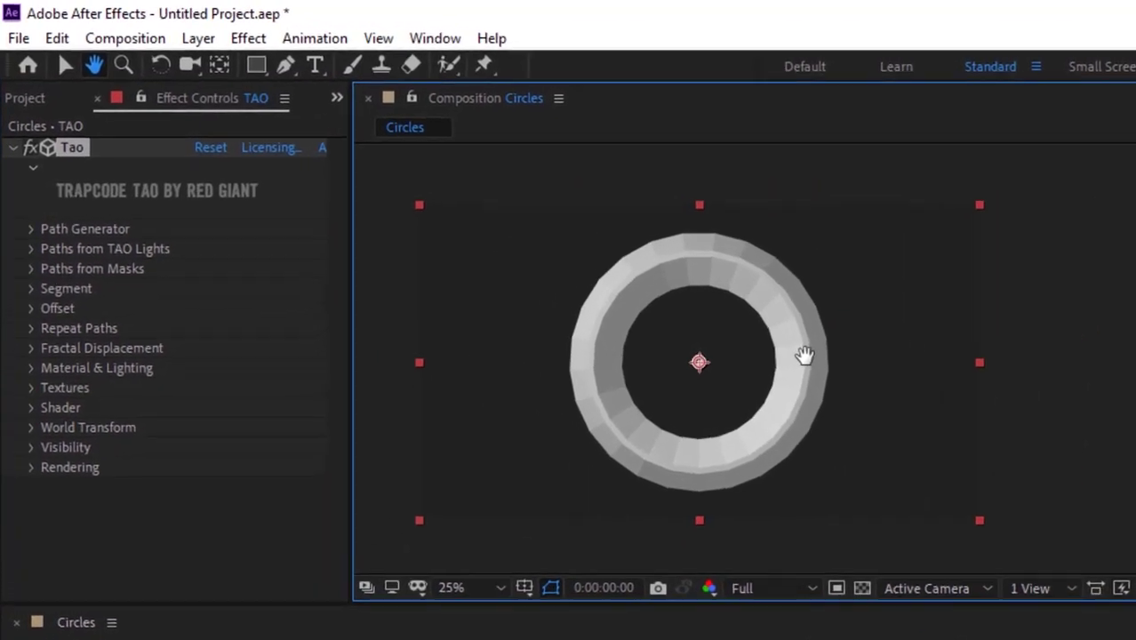
# - Set the Path Generator Size to 120
pyautogui.press('v')
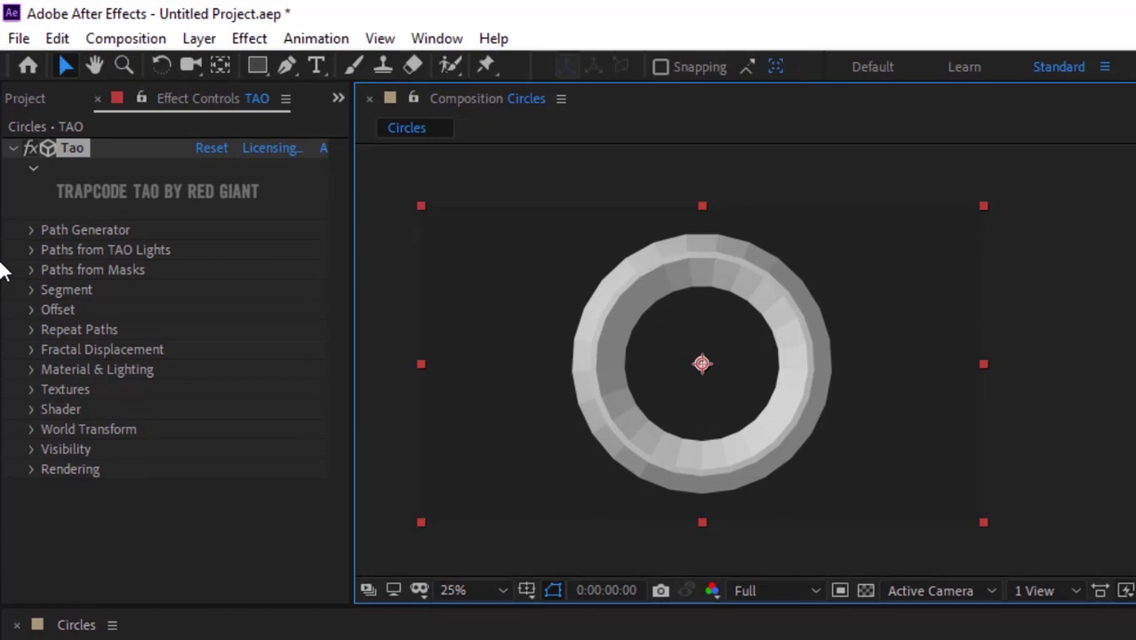
pyautogui.click(33, 230)
pyautogui.click(33, 230)
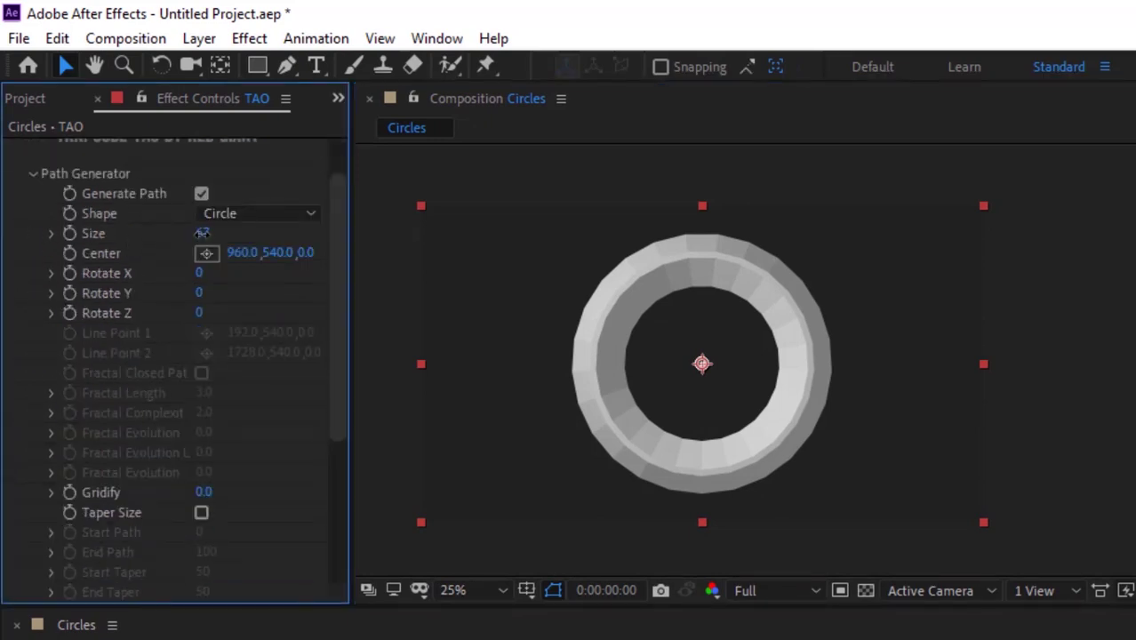
pyautogui.click(201, 233)
pyautogui.write('120')
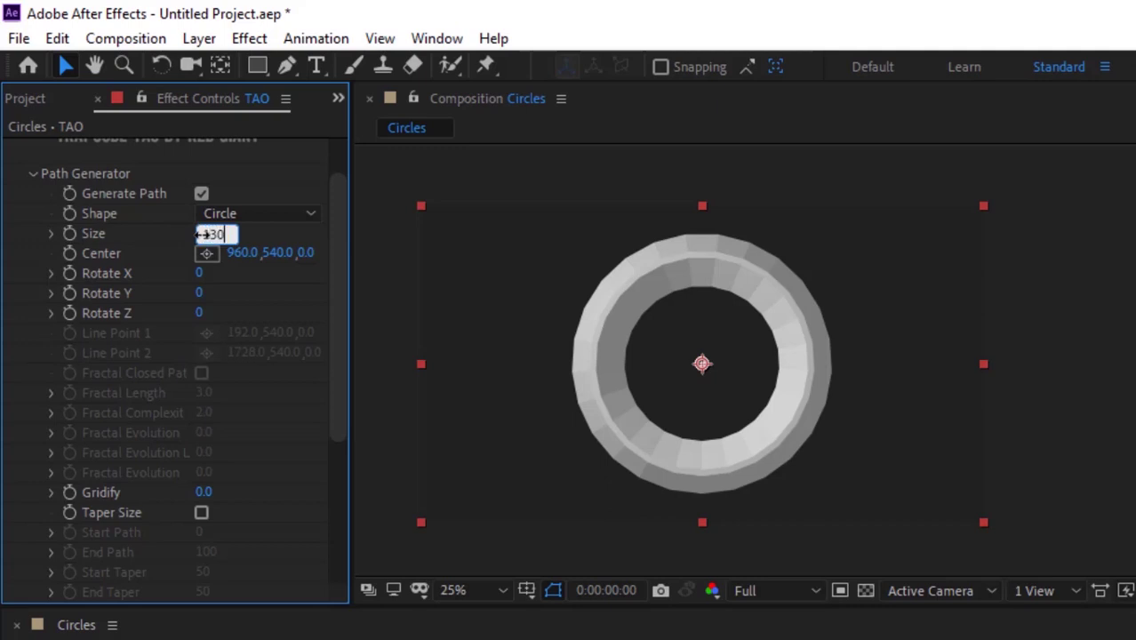
pyautogui.press('Return')
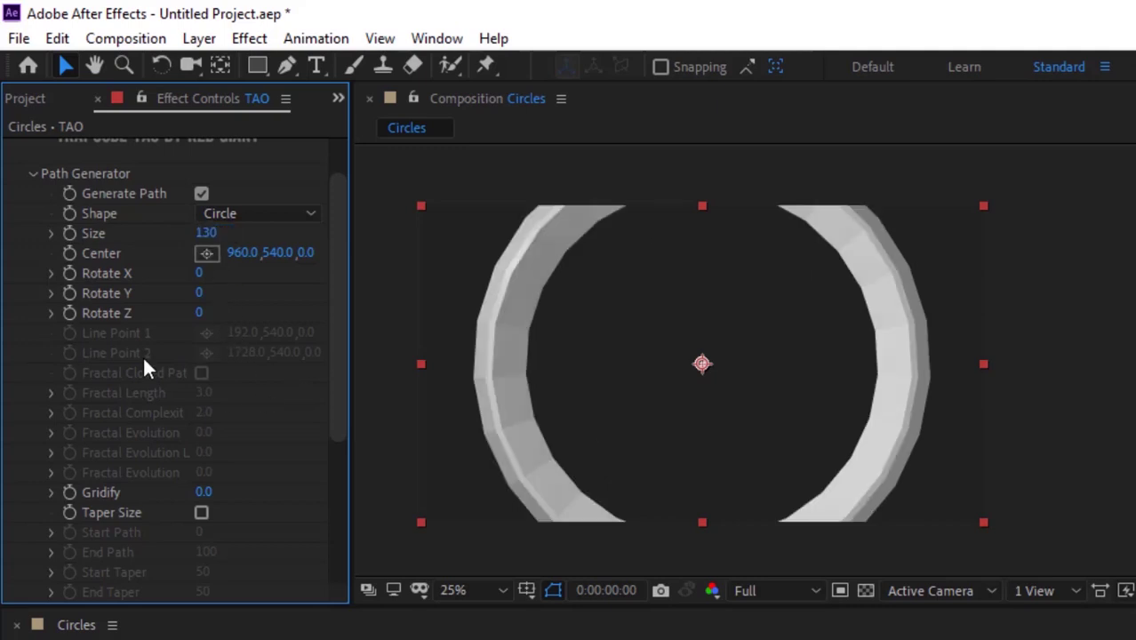
# - Turn off Paths from TAO Lights and expand Paths from Masks
pyautogui.click(32, 174)
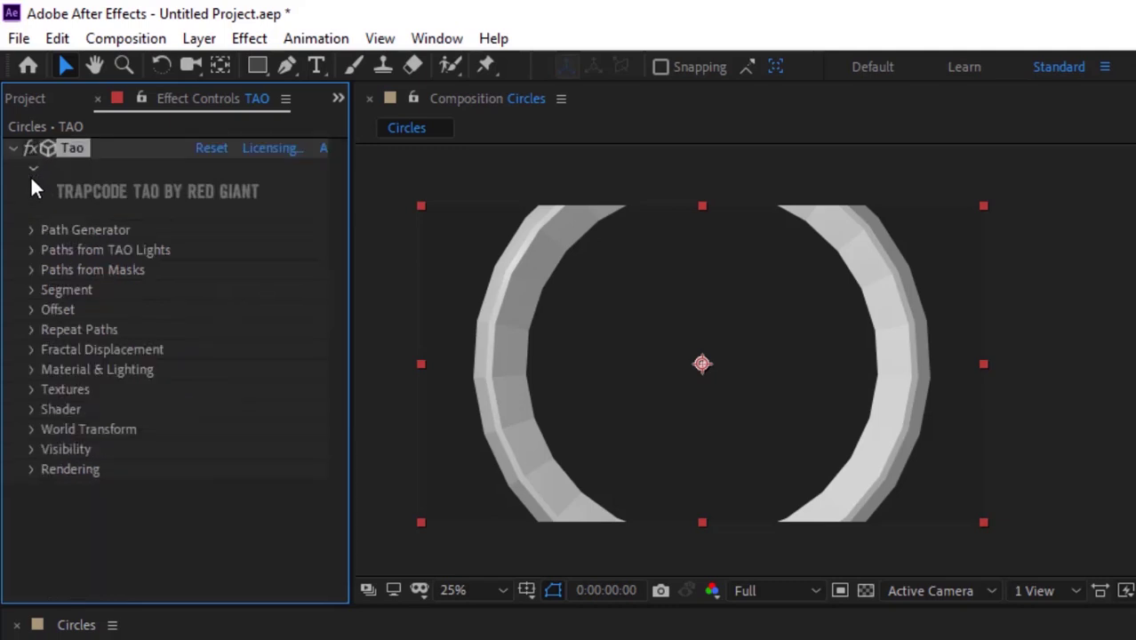
pyautogui.click(33, 249)
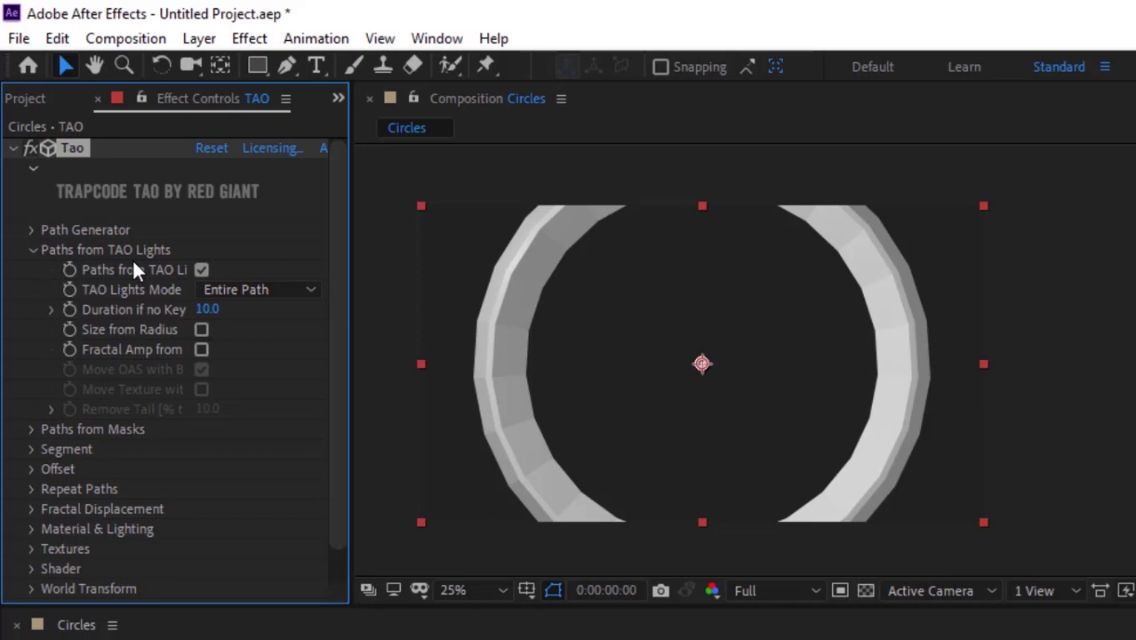
pyautogui.click(202, 271)
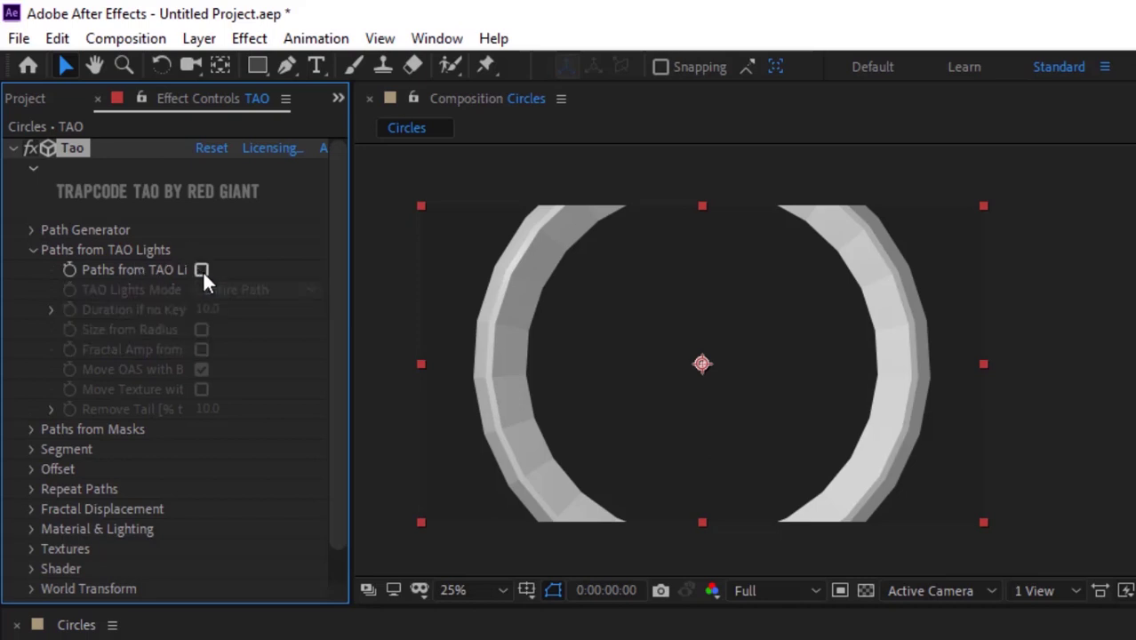
pyautogui.click(32, 252)
pyautogui.click(31, 270)
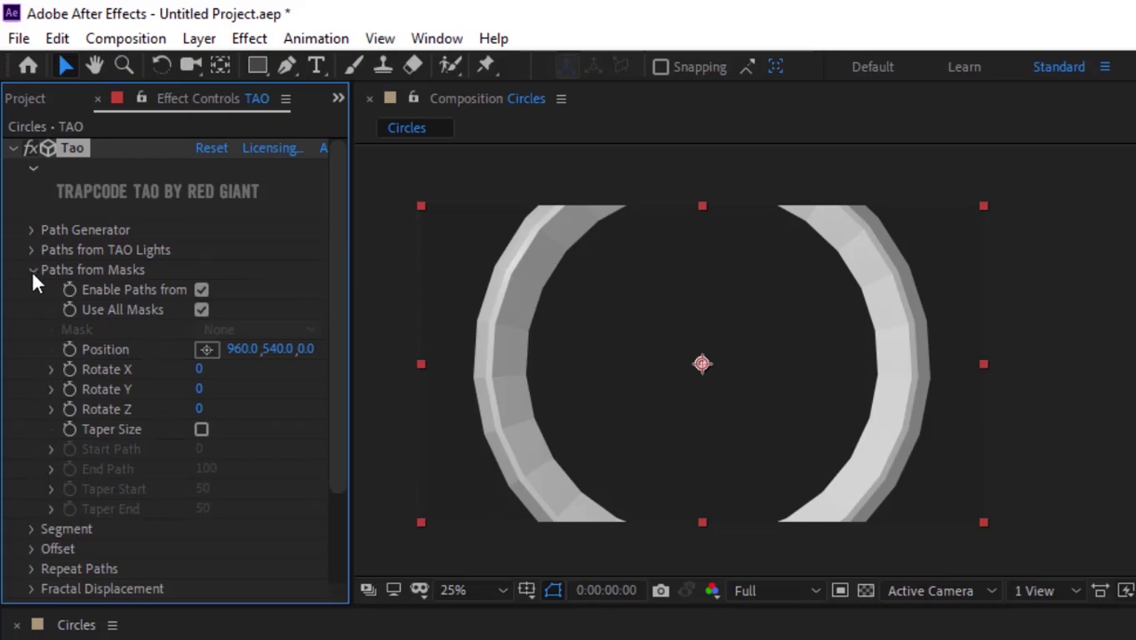
# - Set Segments to 161 with Sides 66, and turn off Chamfer
pyautogui.click(33, 270)
pyautogui.click(33, 281)
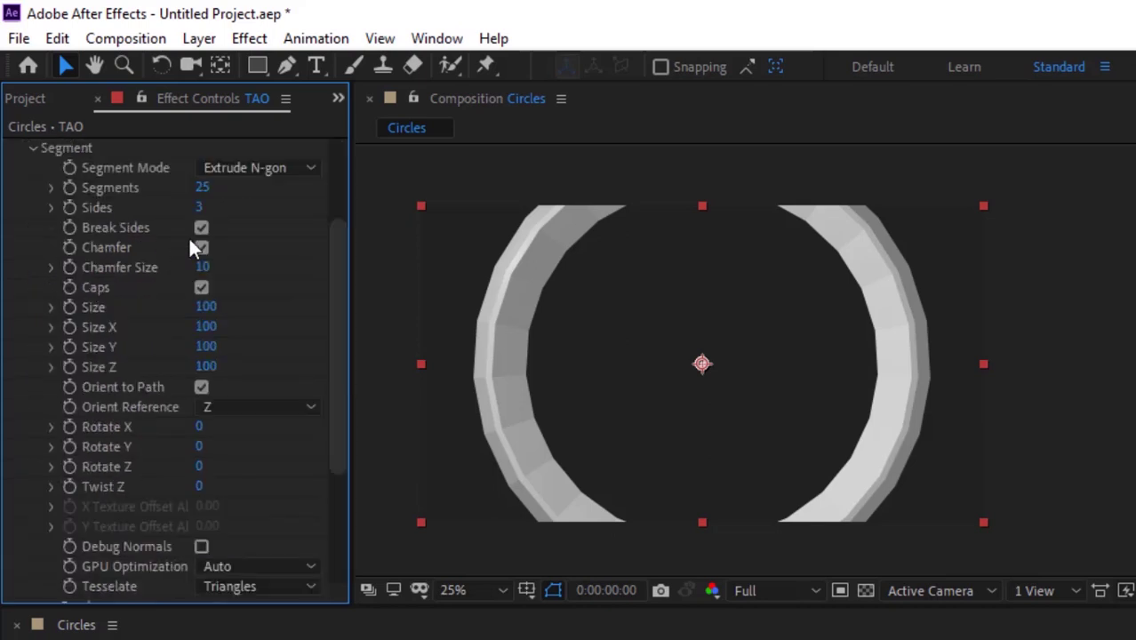
pyautogui.click(206, 192)
pyautogui.write('101')
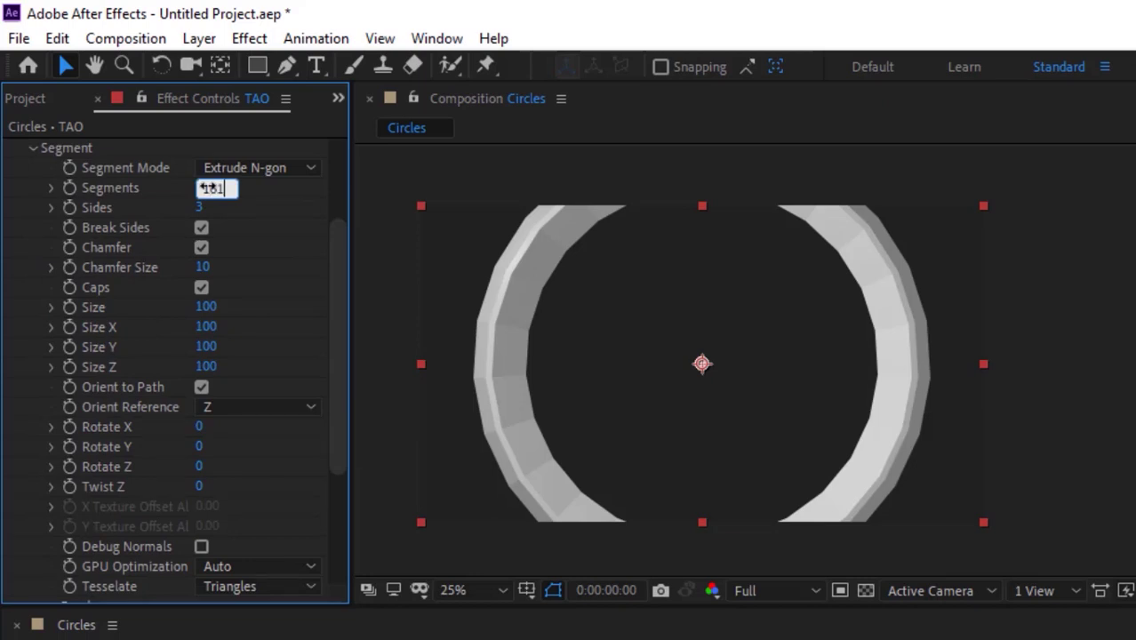
pyautogui.press('Tab')
pyautogui.write('66')
pyautogui.press('Return')
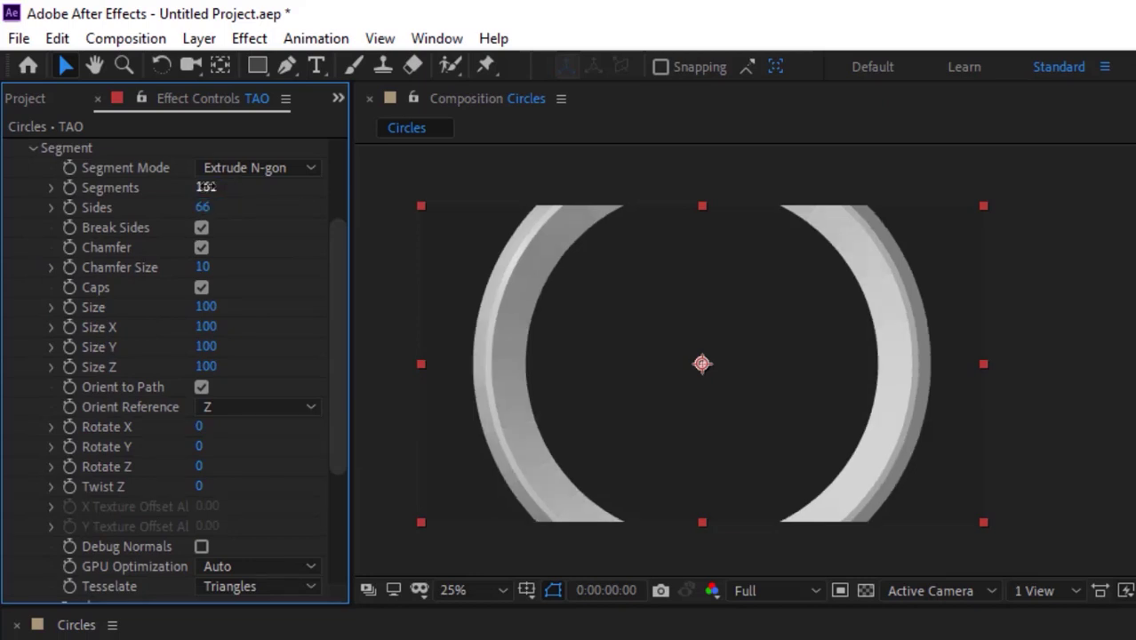
pyautogui.moveTo(207, 187); pyautogui.dragTo(205, 237)
pyautogui.click(202, 249)
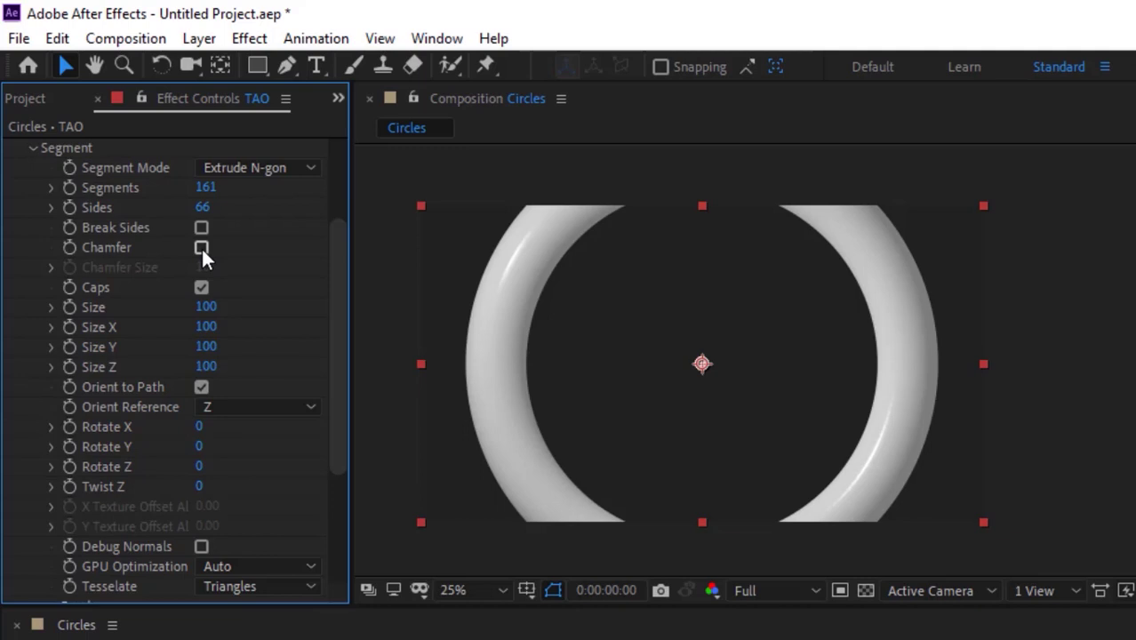
# - Set the segment Size to 510 with Size X and Size Y at 200
pyautogui.click(207, 308)
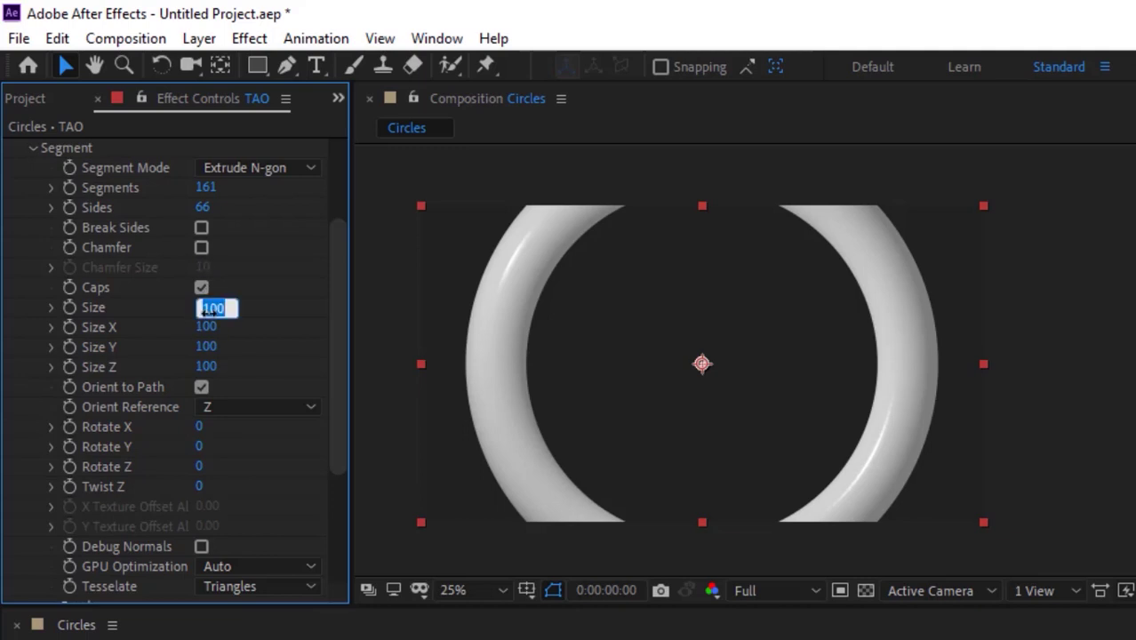
pyautogui.write('510')
pyautogui.press('Tab')
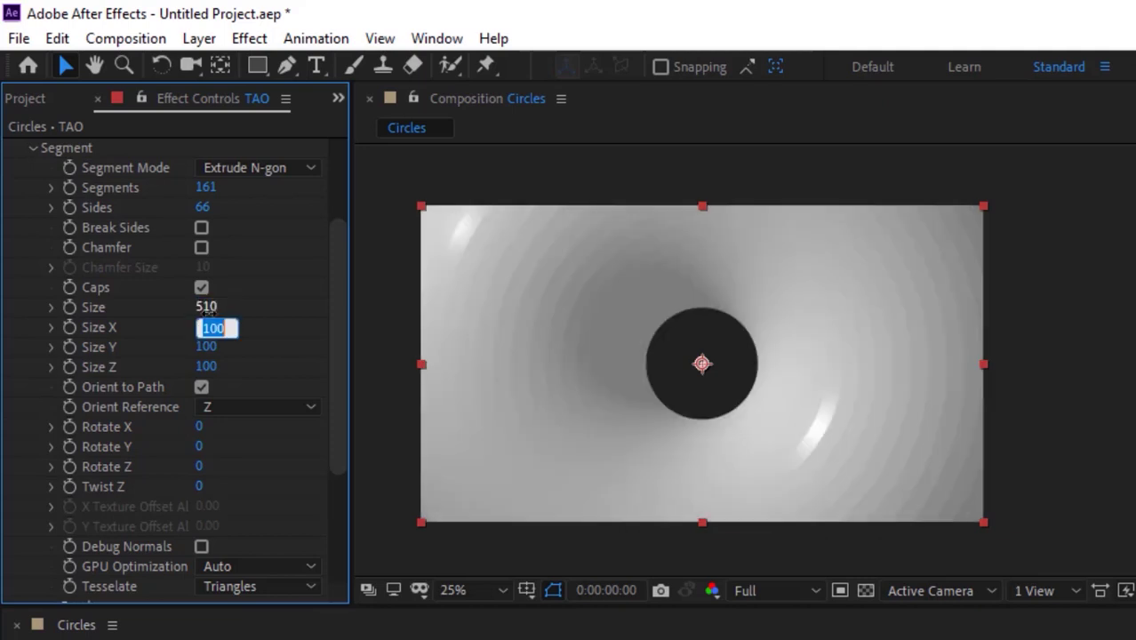
pyautogui.write('200')
pyautogui.press('Tab')
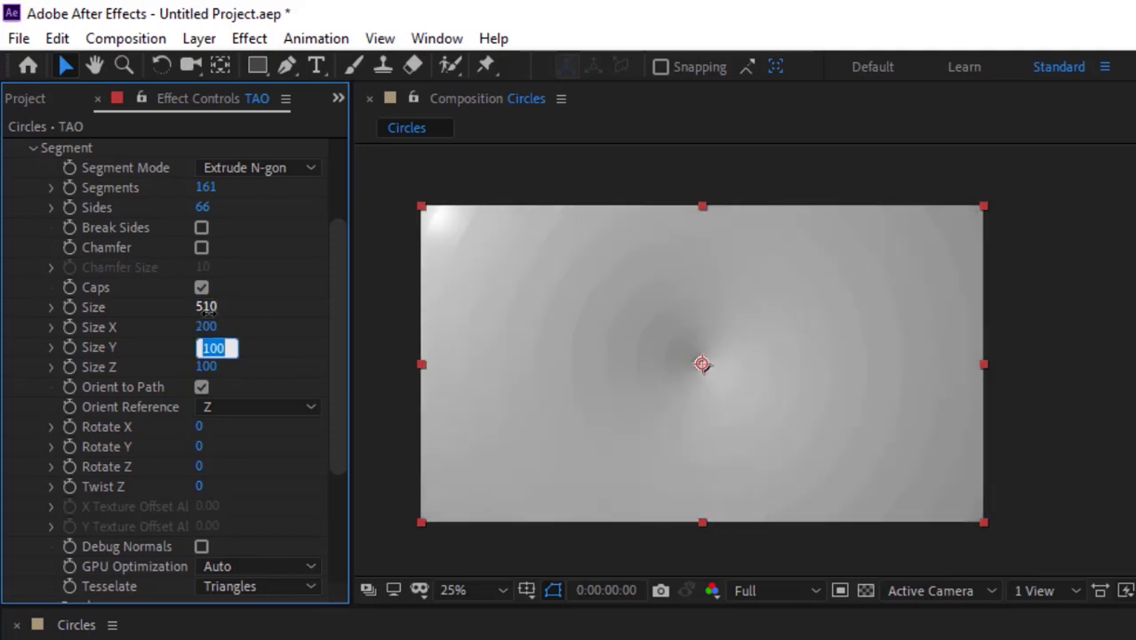
pyautogui.write('200')
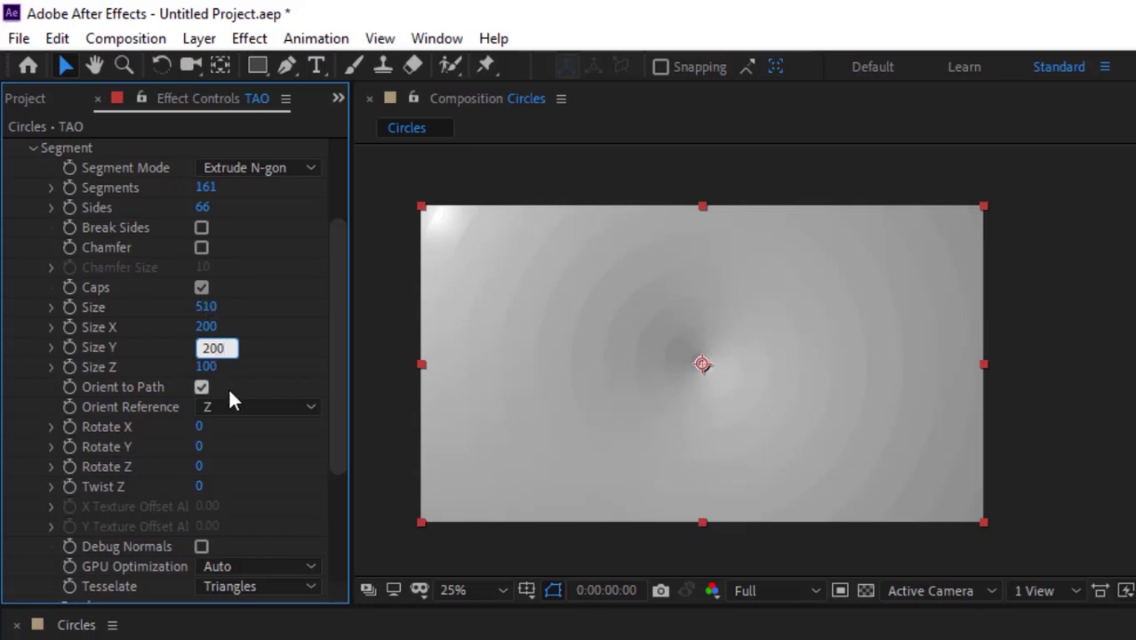
pyautogui.click(238, 441)
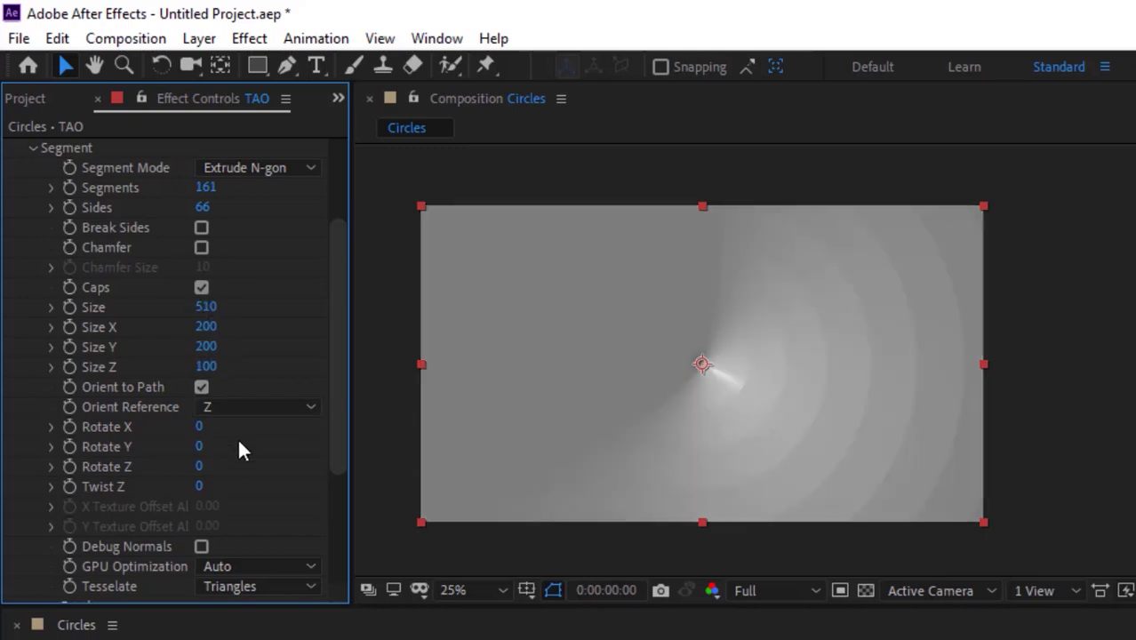
pyautogui.press(',')
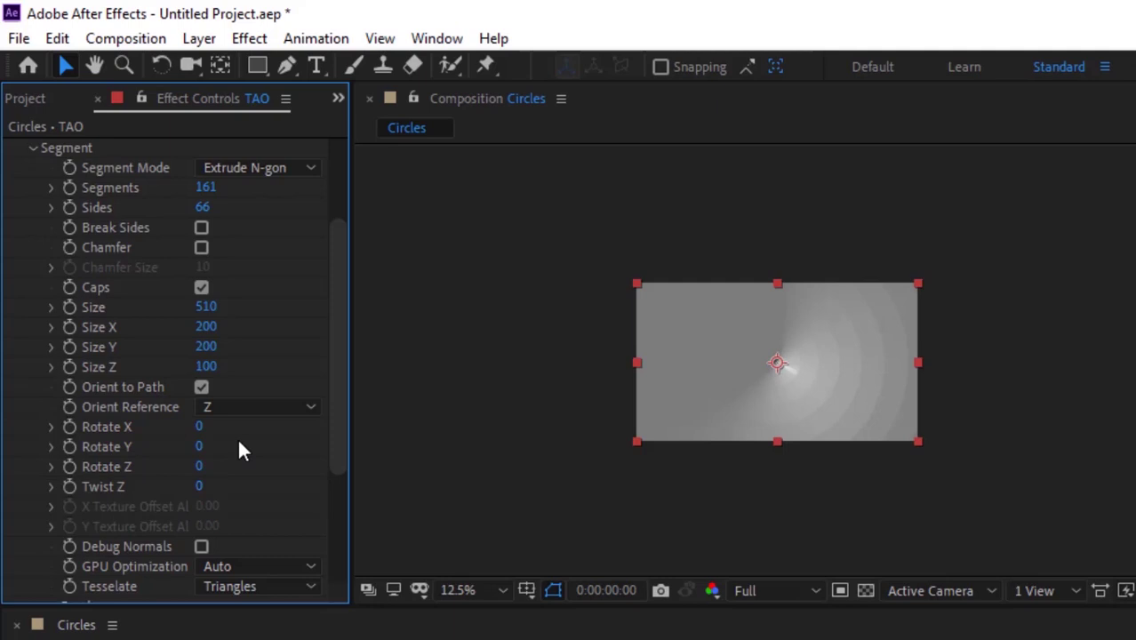
pyautogui.press('.')
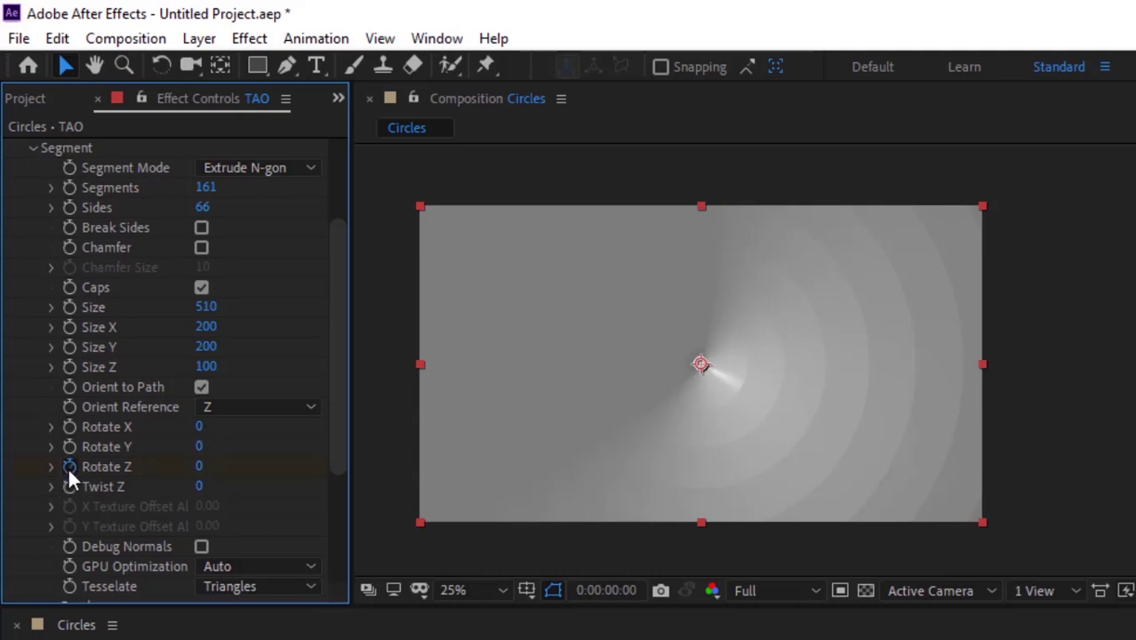
# - Keyframe Rotate Z from 360 at frame 0 to 0 at 0:00:14:24
pyautogui.click(68, 467)
pyautogui.click(201, 467)
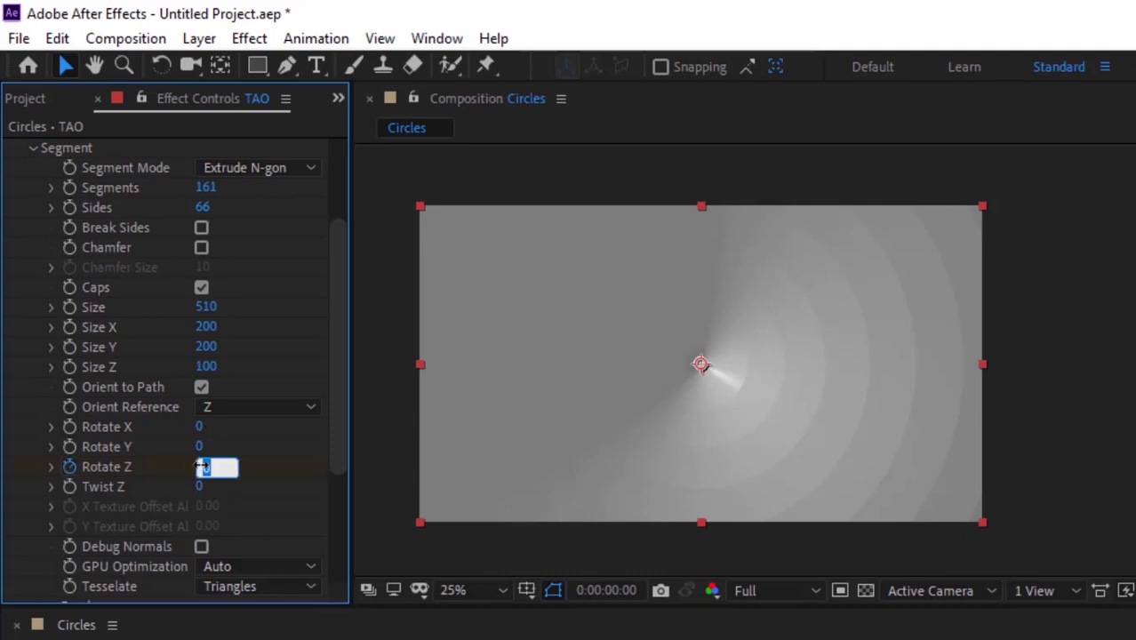
pyautogui.write('360')
pyautogui.press('Return')
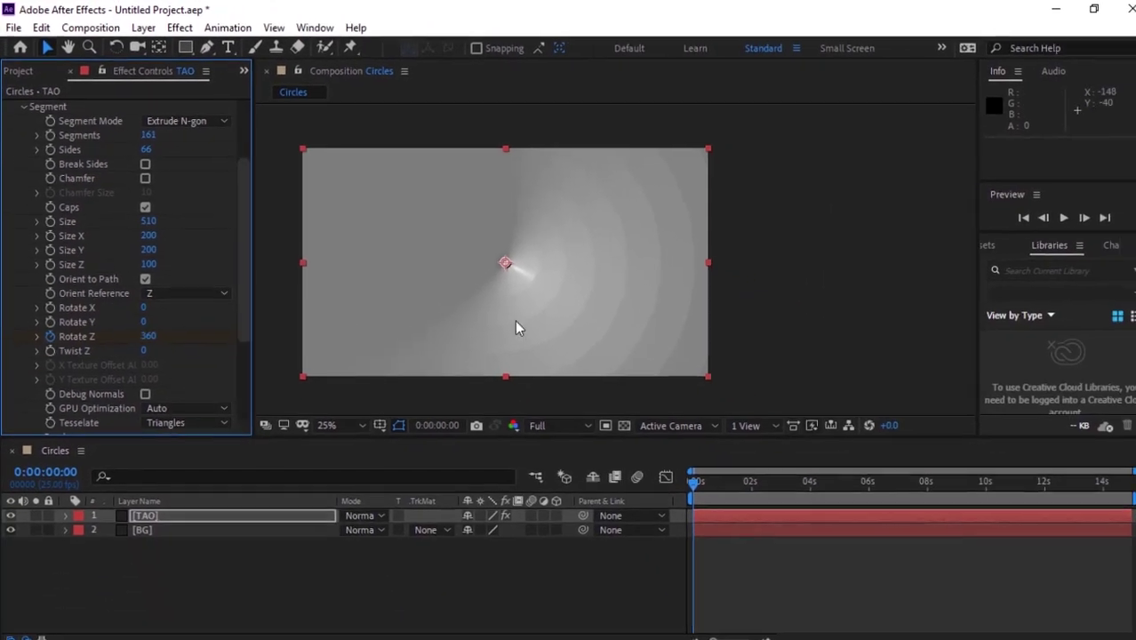
pyautogui.moveTo(1068, 481); pyautogui.dragTo(1127, 509)
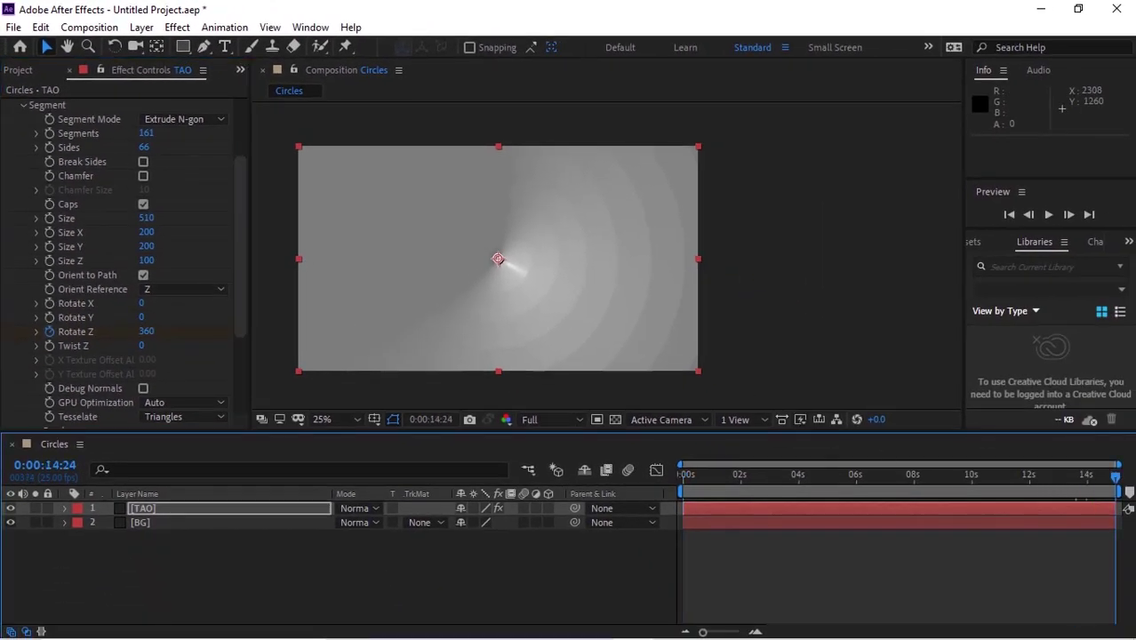
pyautogui.click(145, 331)
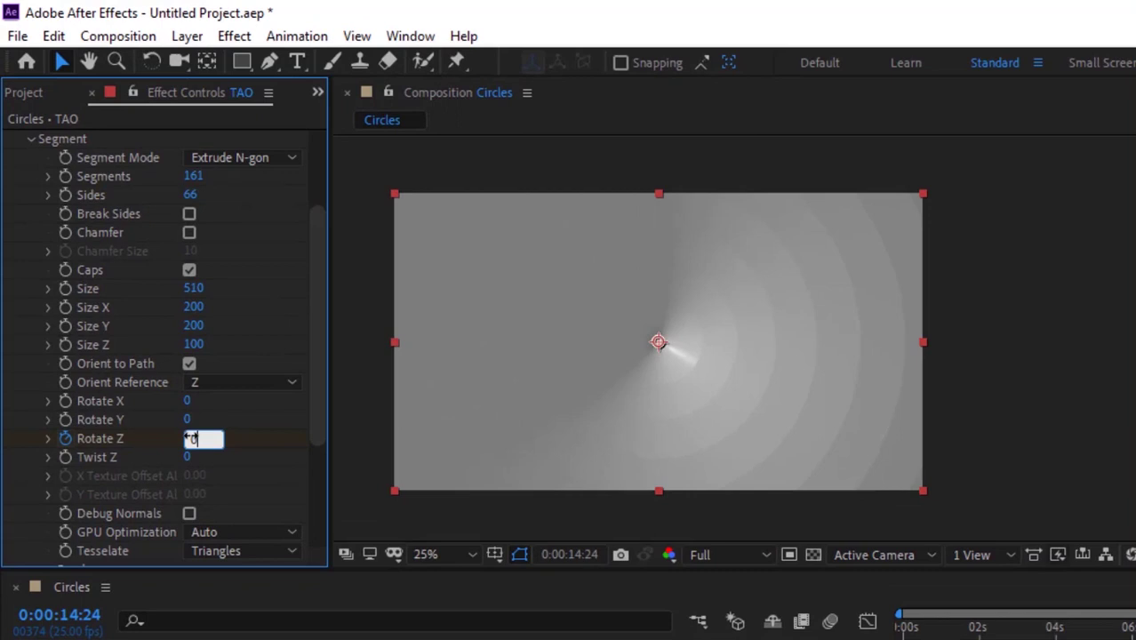
pyautogui.press('Return')
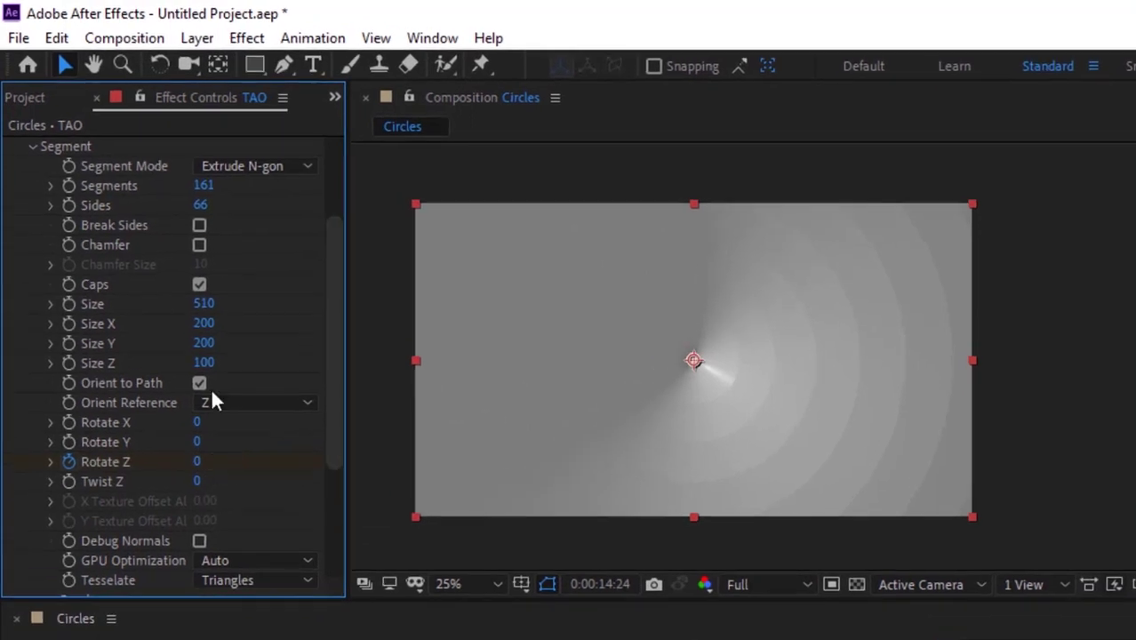
pyautogui.moveTo(330, 400); pyautogui.dragTo(331, 431)
# - Collapse Segment, expand Offset, and set the Offset value to -2
pyautogui.scroll(3, 343, 295)
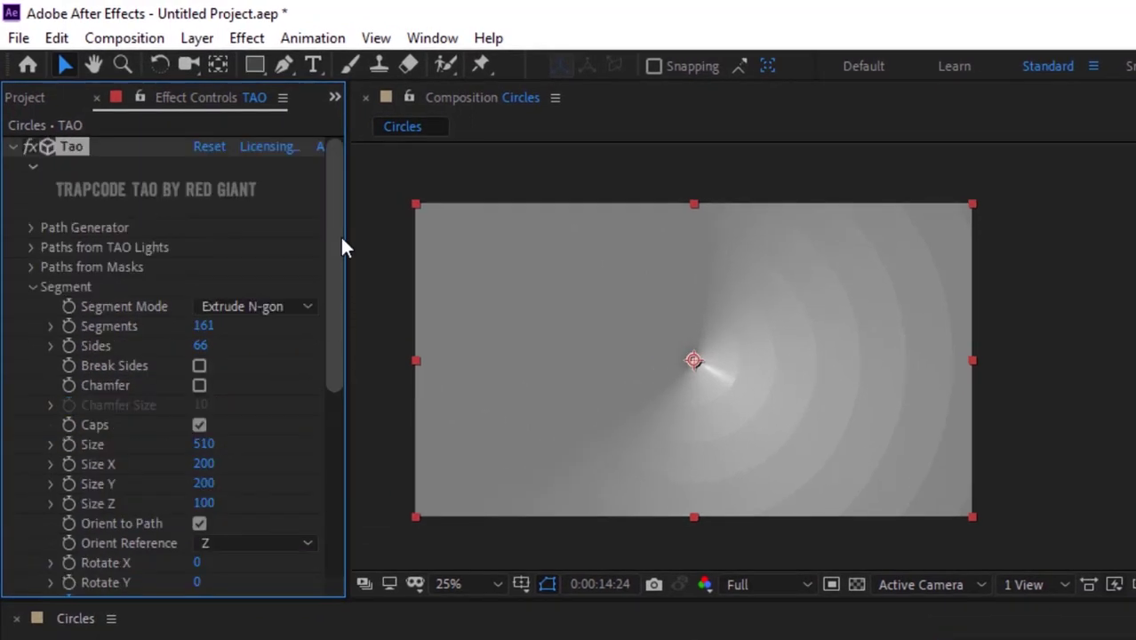
pyautogui.click(32, 290)
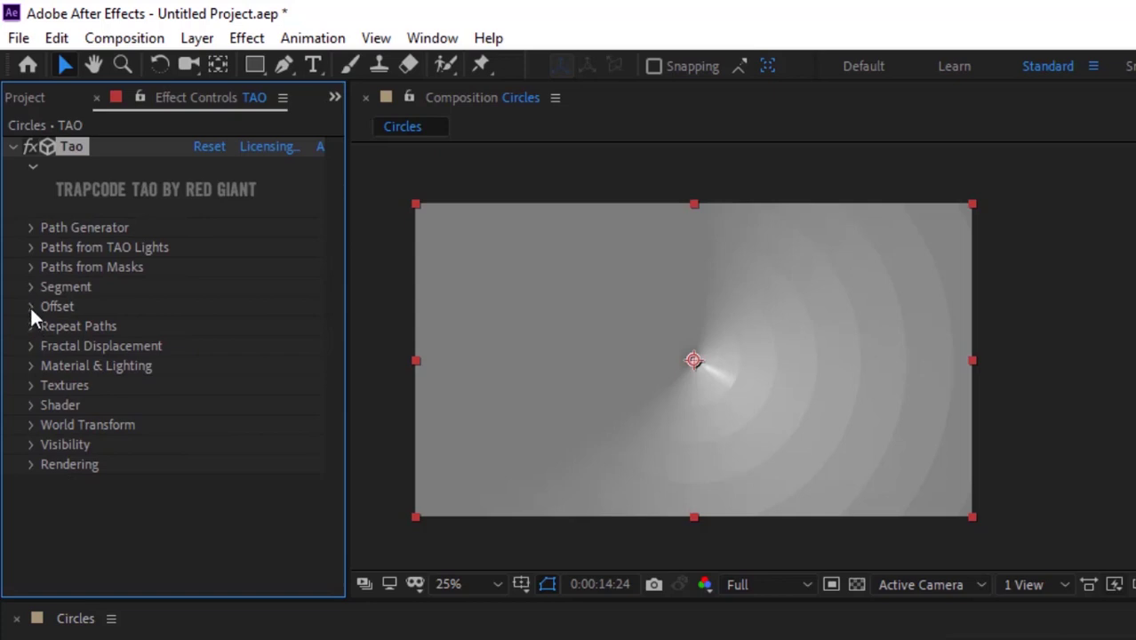
pyautogui.click(31, 307)
pyautogui.click(200, 325)
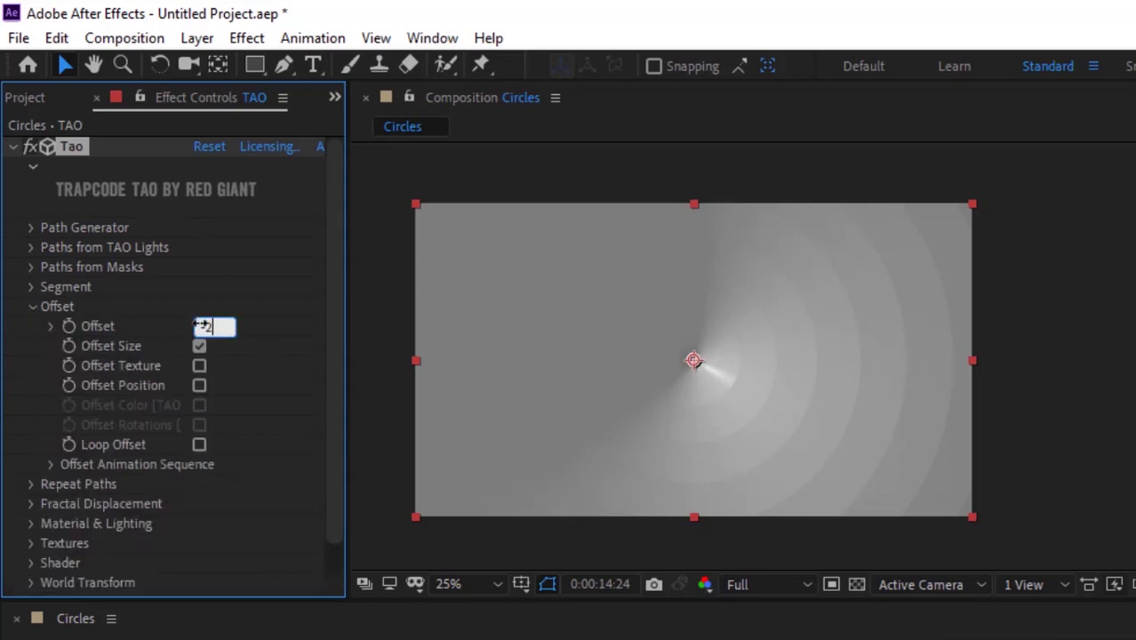
pyautogui.press('Return')
# - Expand Fractal Displacement and set its Space to Segment
pyautogui.click(32, 307)
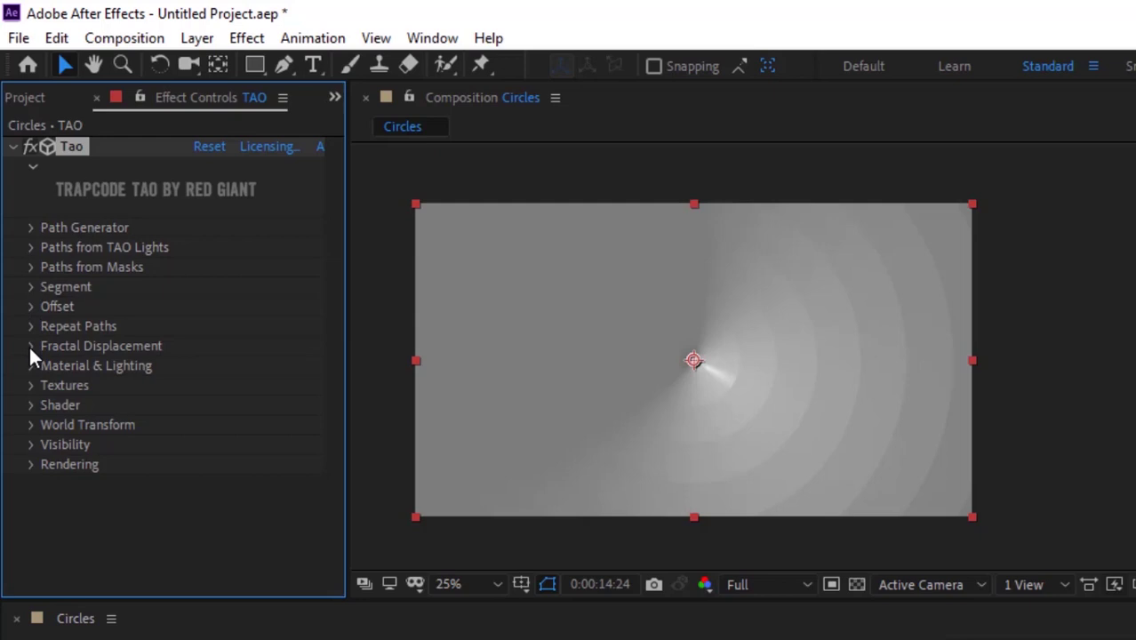
pyautogui.click(30, 346)
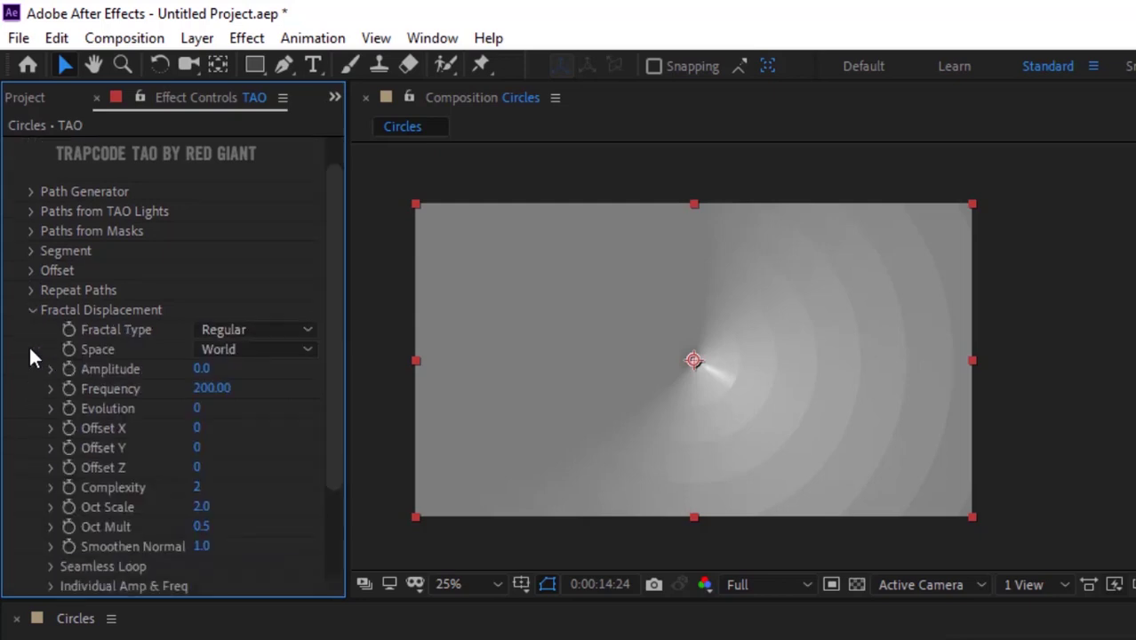
pyautogui.click(250, 352)
pyautogui.click(256, 398)
# - Set displacement Amplitude 218, Frequency 512 and Evolution 100
pyautogui.click(201, 369)
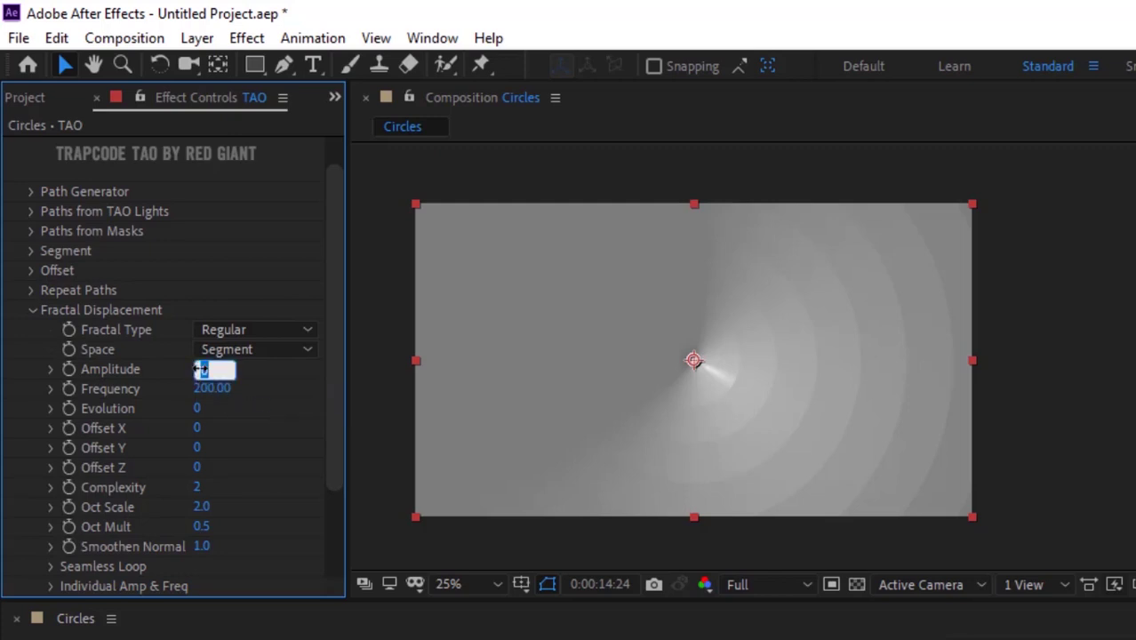
pyautogui.write('218')
pyautogui.press('Tab')
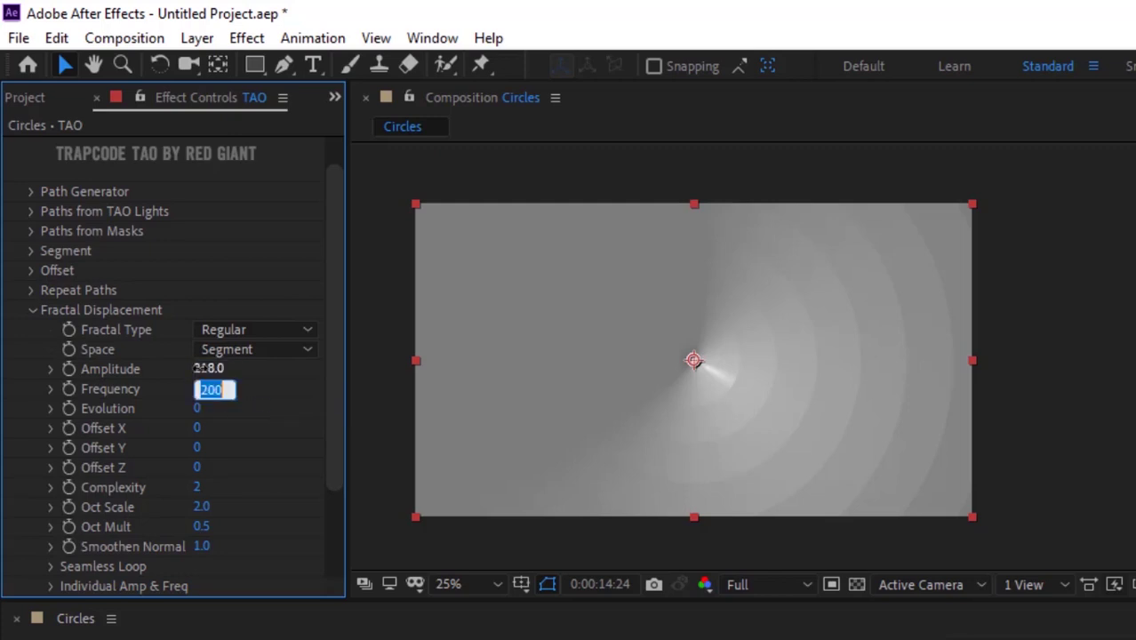
pyautogui.write('512')
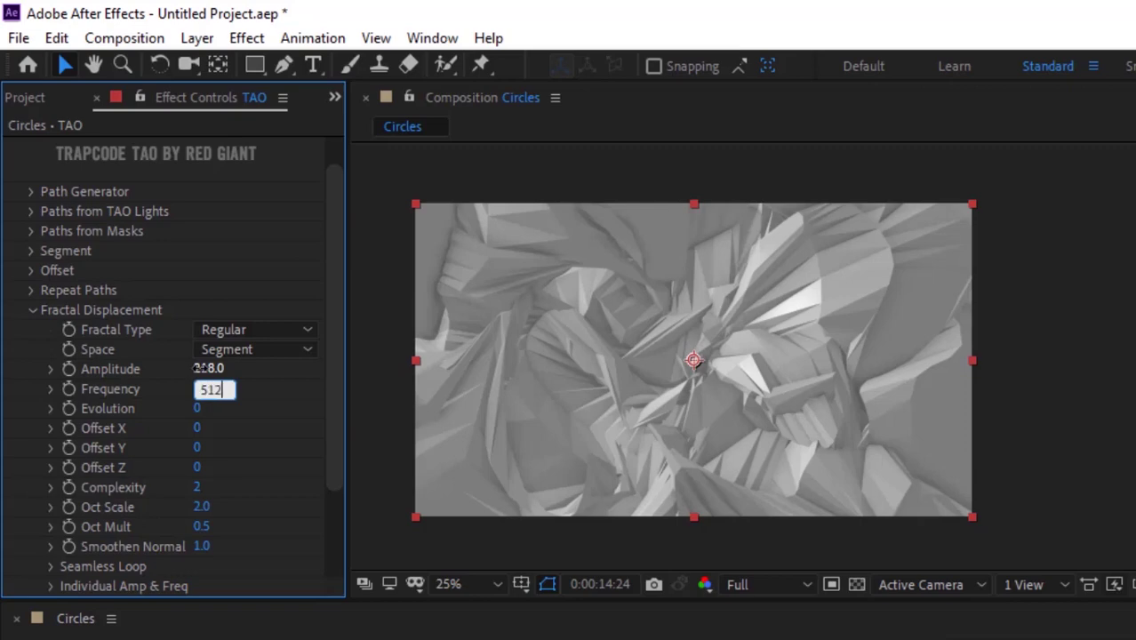
pyautogui.press('Return')
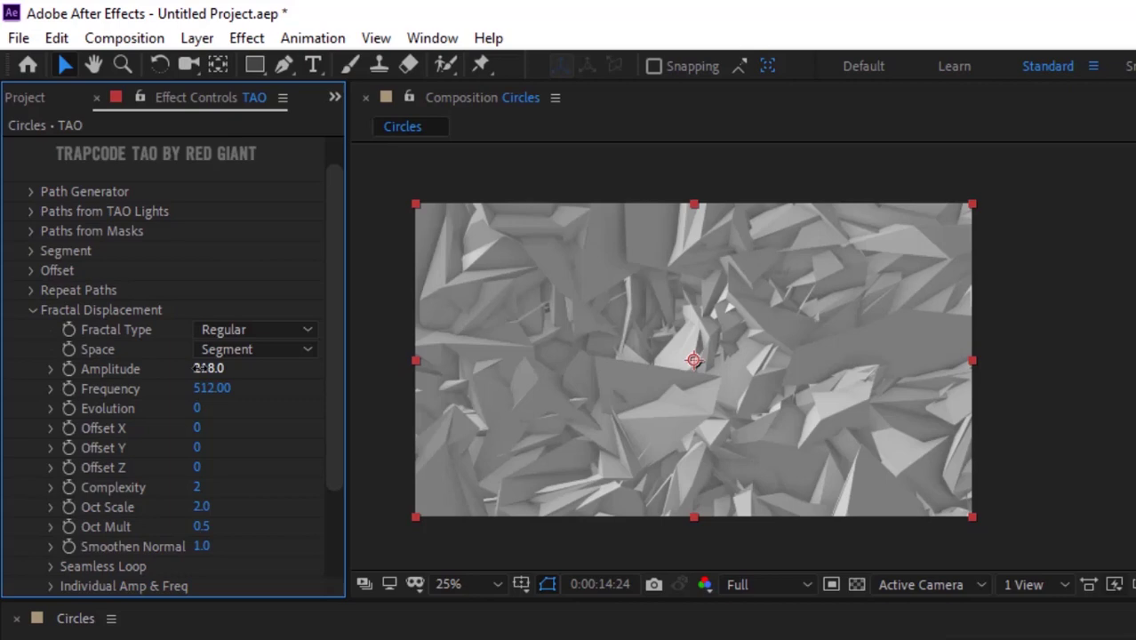
pyautogui.click(199, 409)
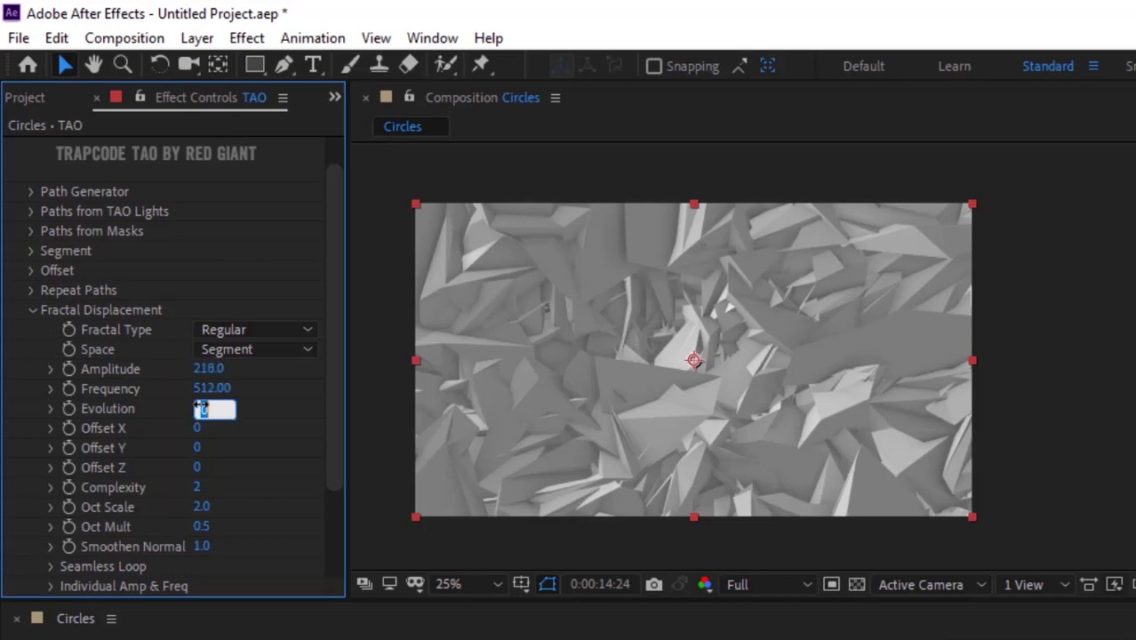
pyautogui.write('100')
pyautogui.press('Return')
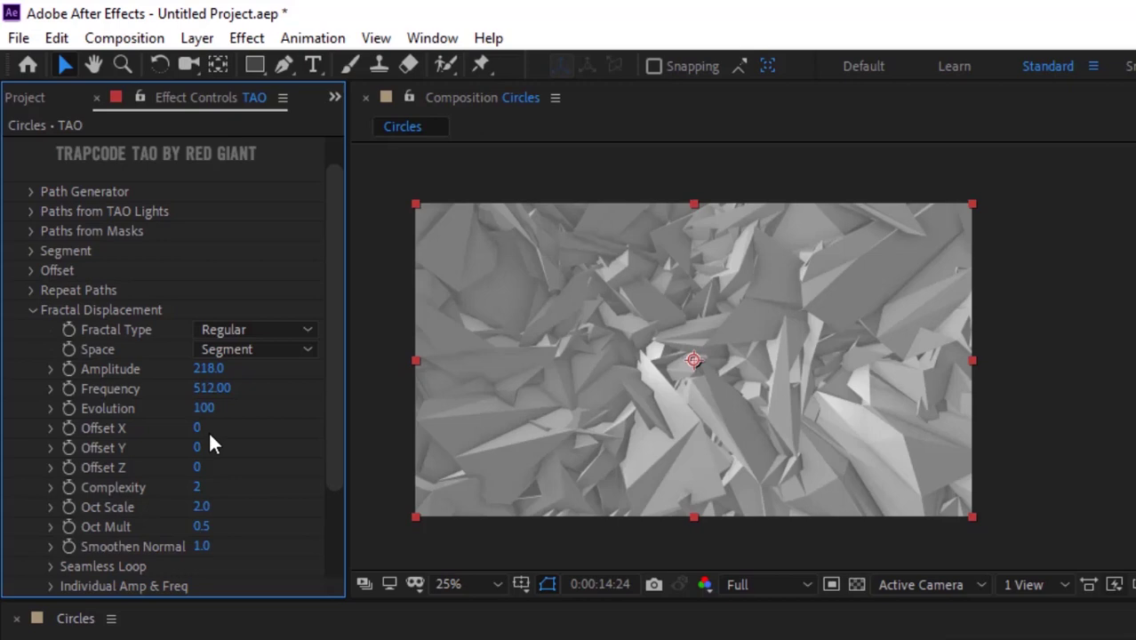
# - Set the Seamless Loop Y value to 500
pyautogui.click(50, 566)
pyautogui.click(197, 566)
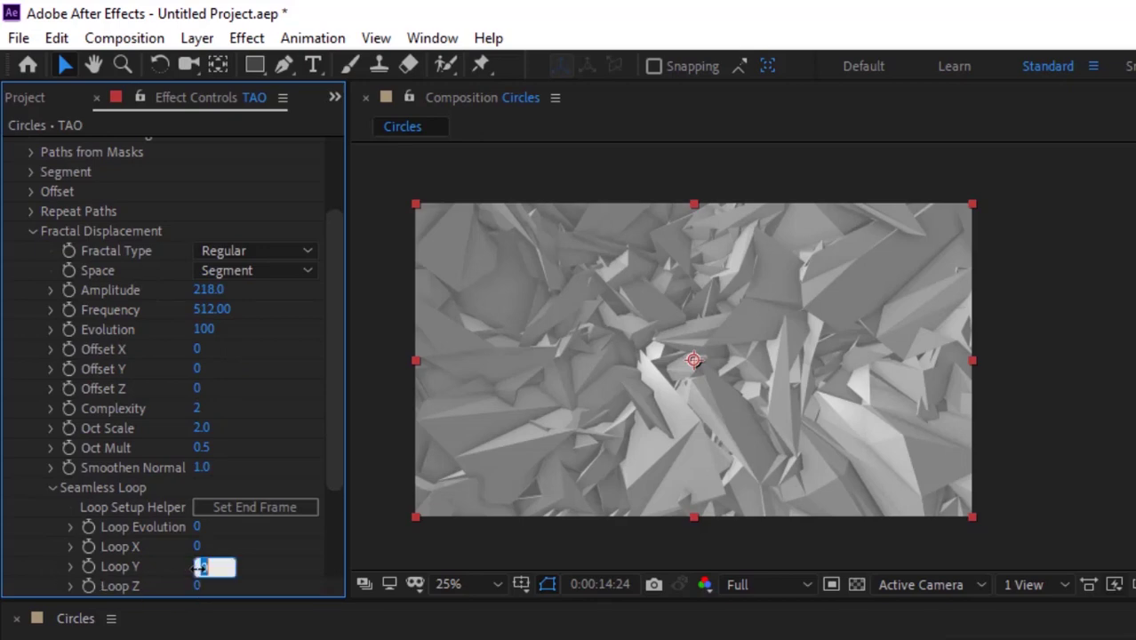
pyautogui.write('500')
pyautogui.press('Return')
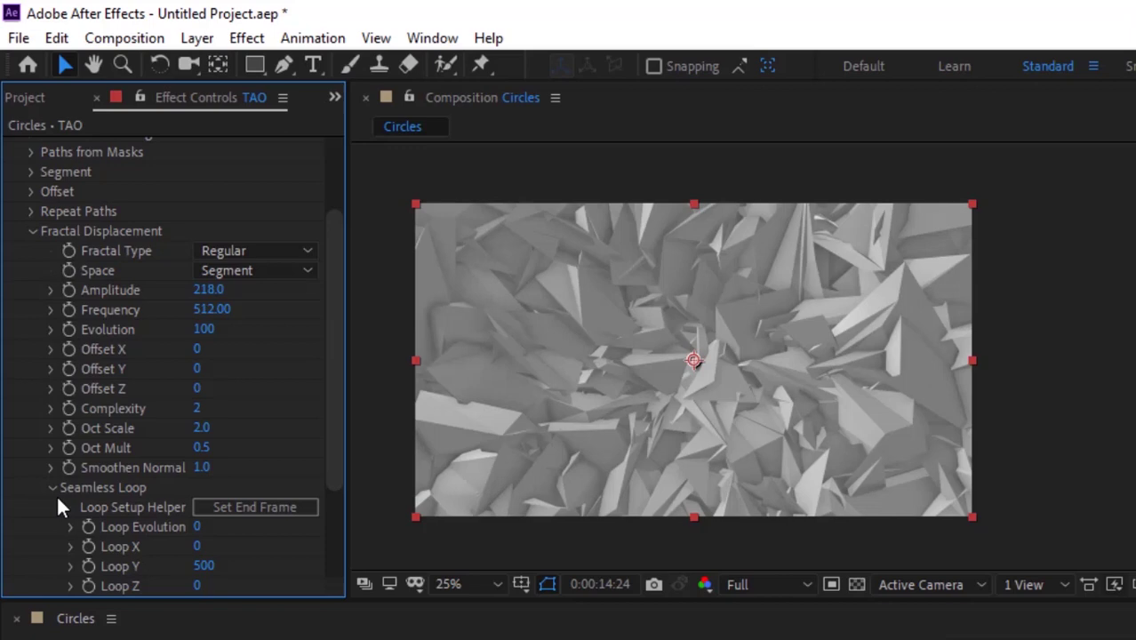
pyautogui.click(52, 488)
# - Set individual Amplitude X 0, Y 126, Z 0 and Frequency X 343, Y 30
pyautogui.click(49, 509)
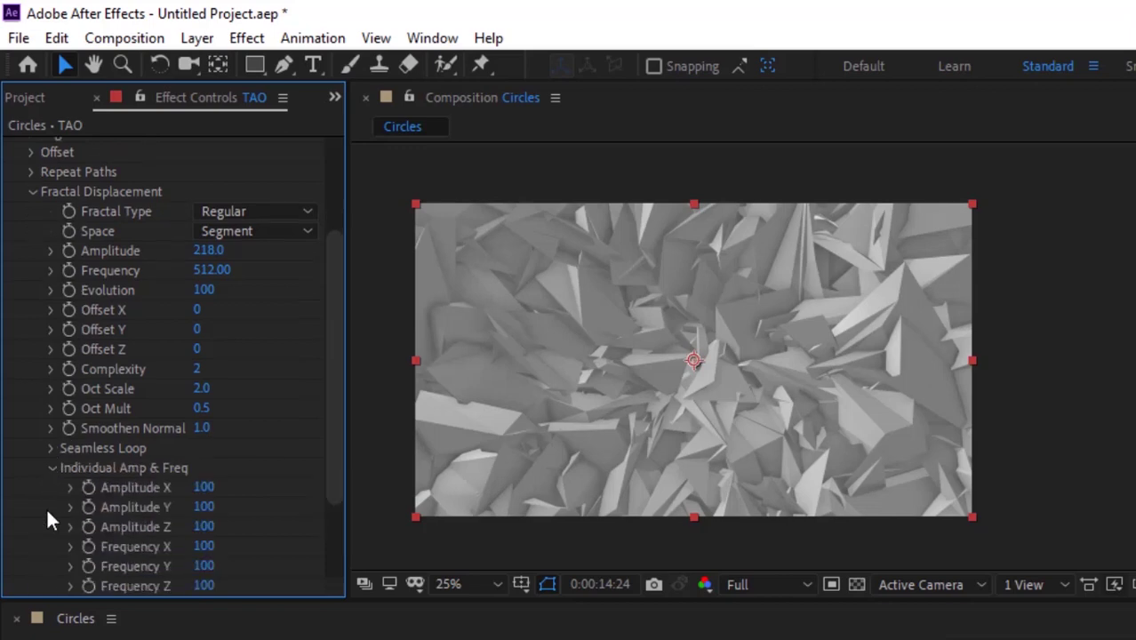
pyautogui.click(203, 487)
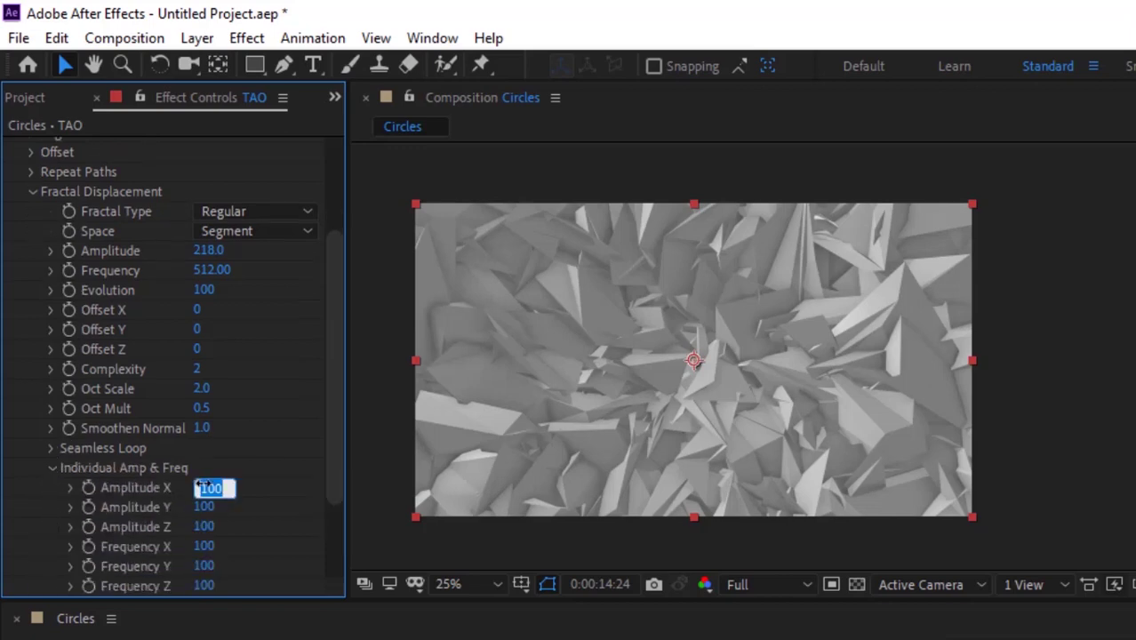
pyautogui.write('0')
pyautogui.press('Tab')
pyautogui.write('126')
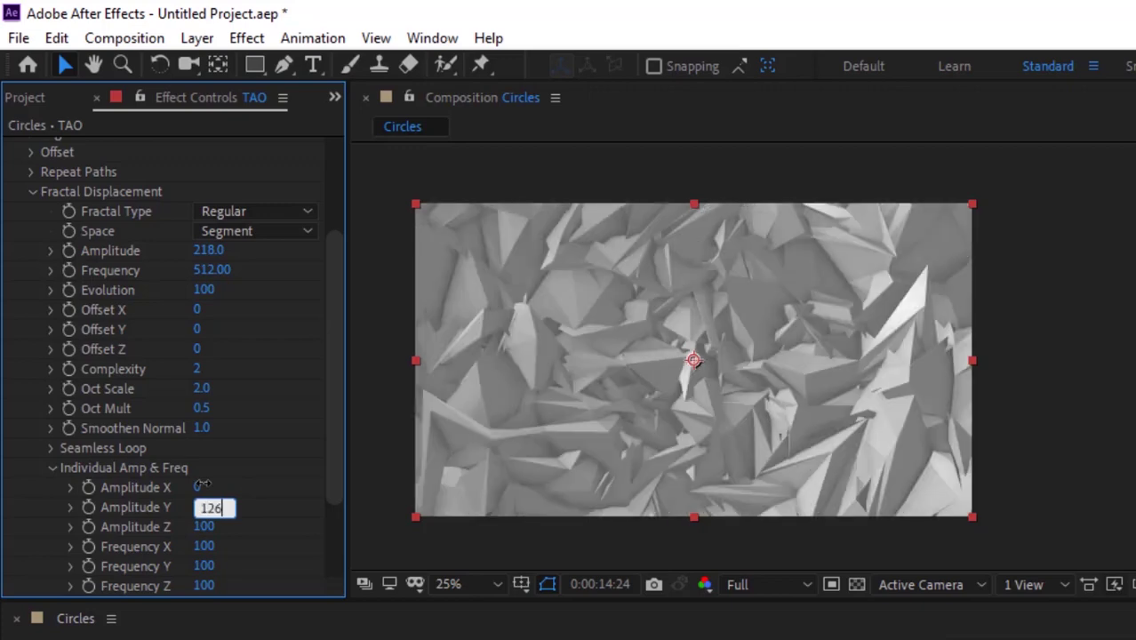
pyautogui.press('Tab')
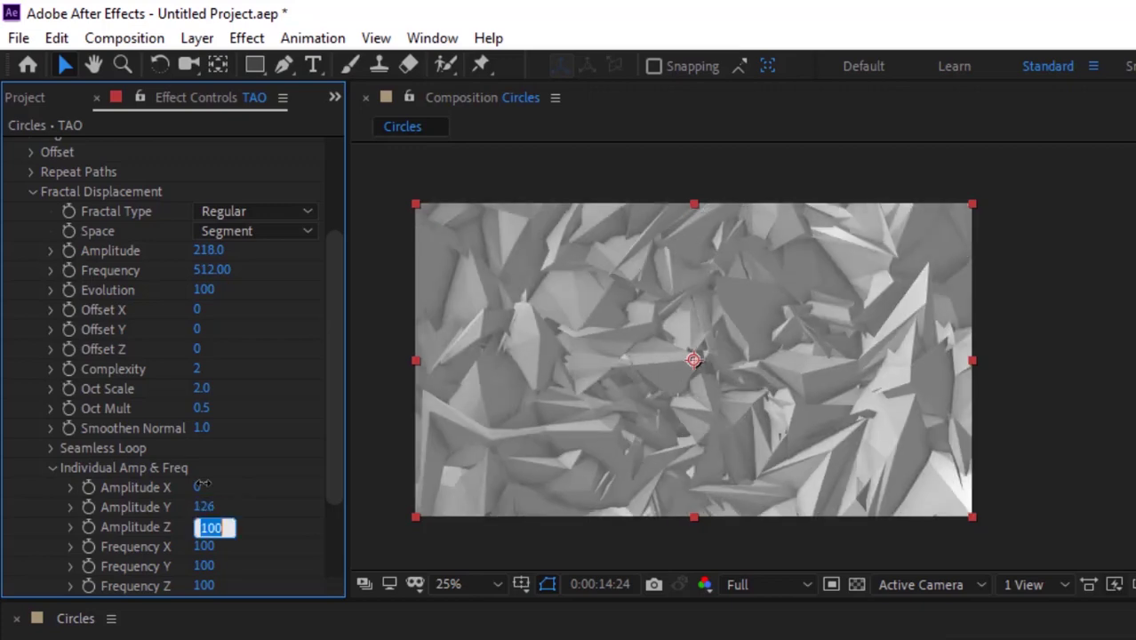
pyautogui.write('0')
pyautogui.press('Tab')
pyautogui.write('343')
pyautogui.press('Tab')
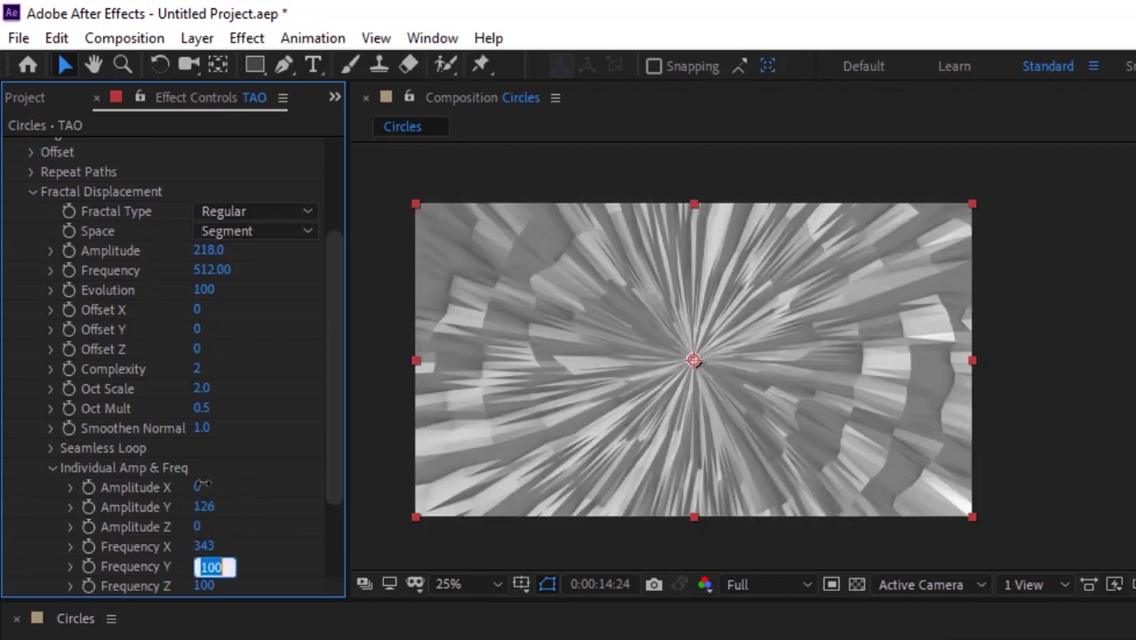
pyautogui.write('30')
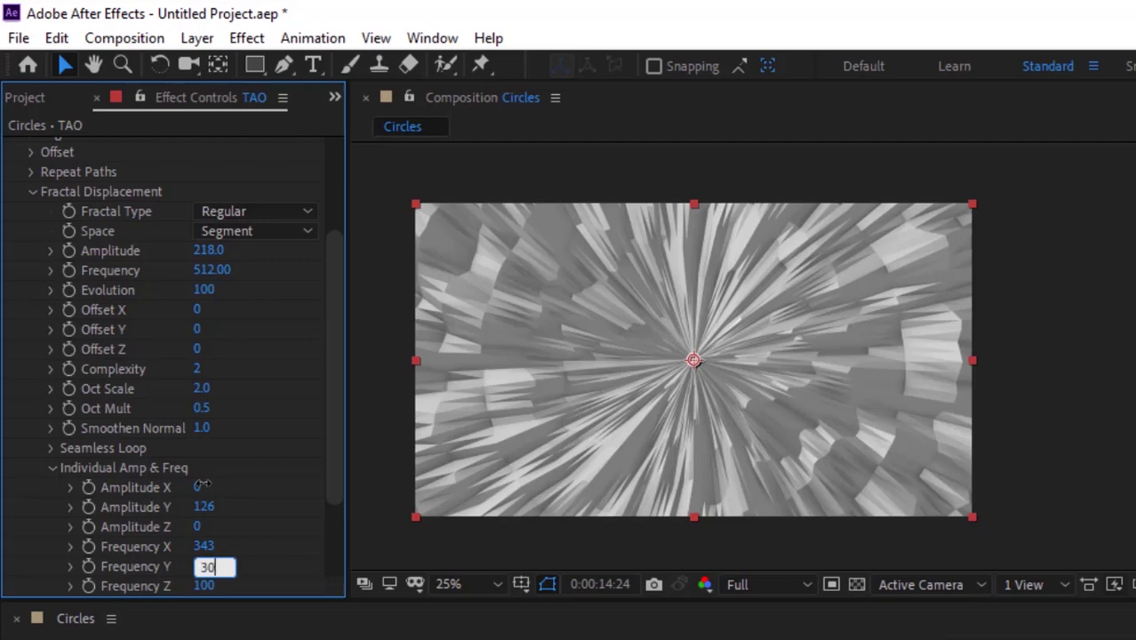
pyautogui.press('Return')
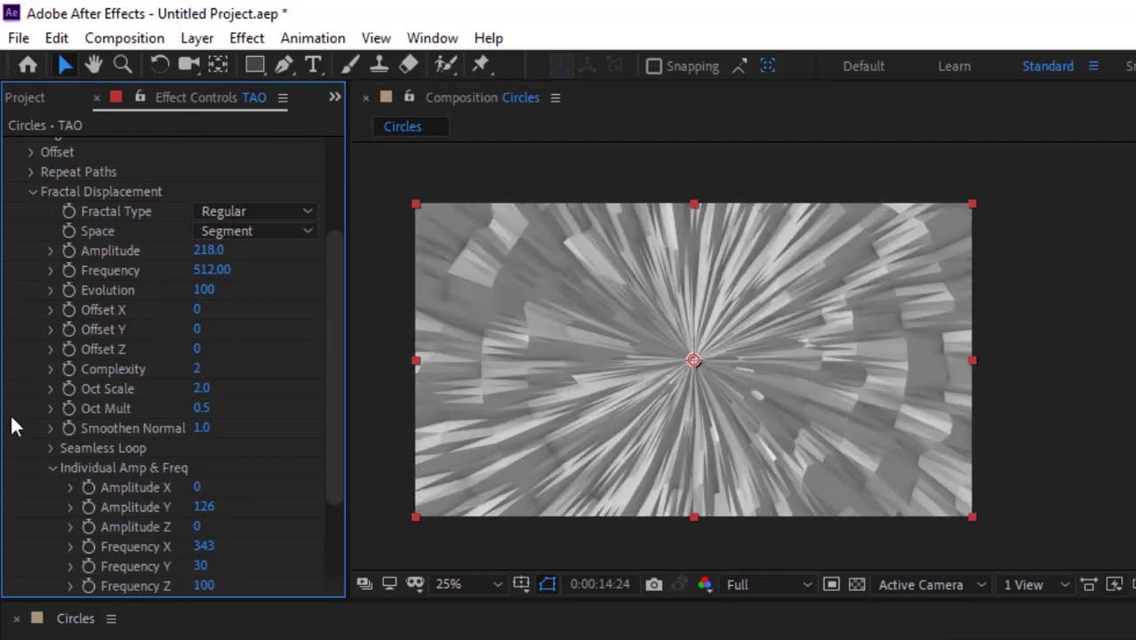
# - Set both Diffuse and Specular to 100 in Tao's Material & Lighting group
pyautogui.click(51, 469)
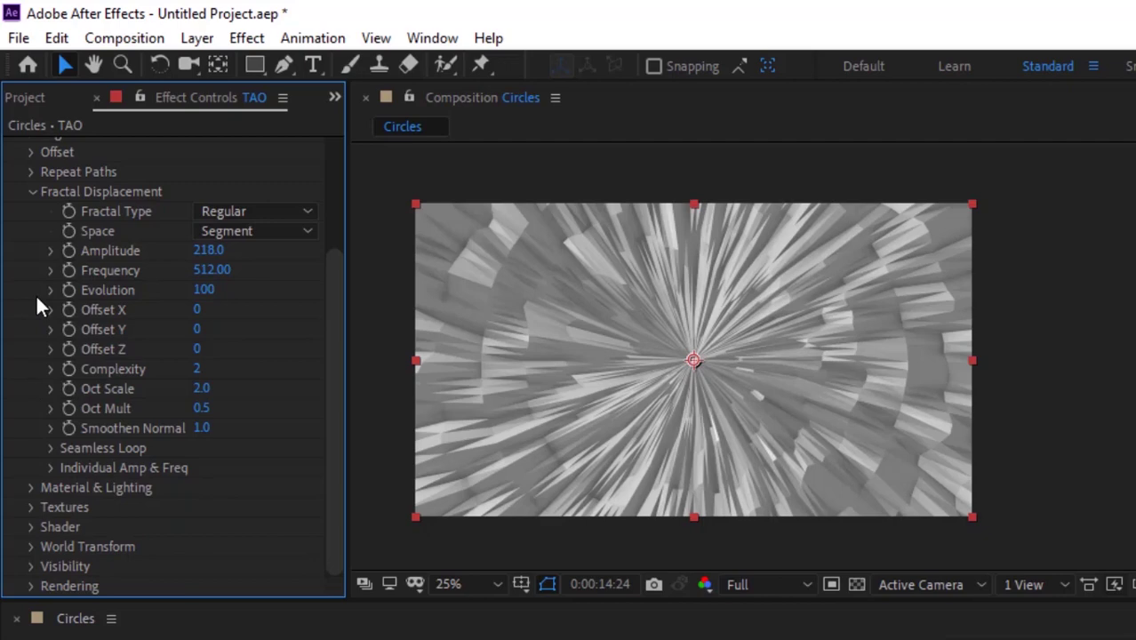
pyautogui.click(33, 192)
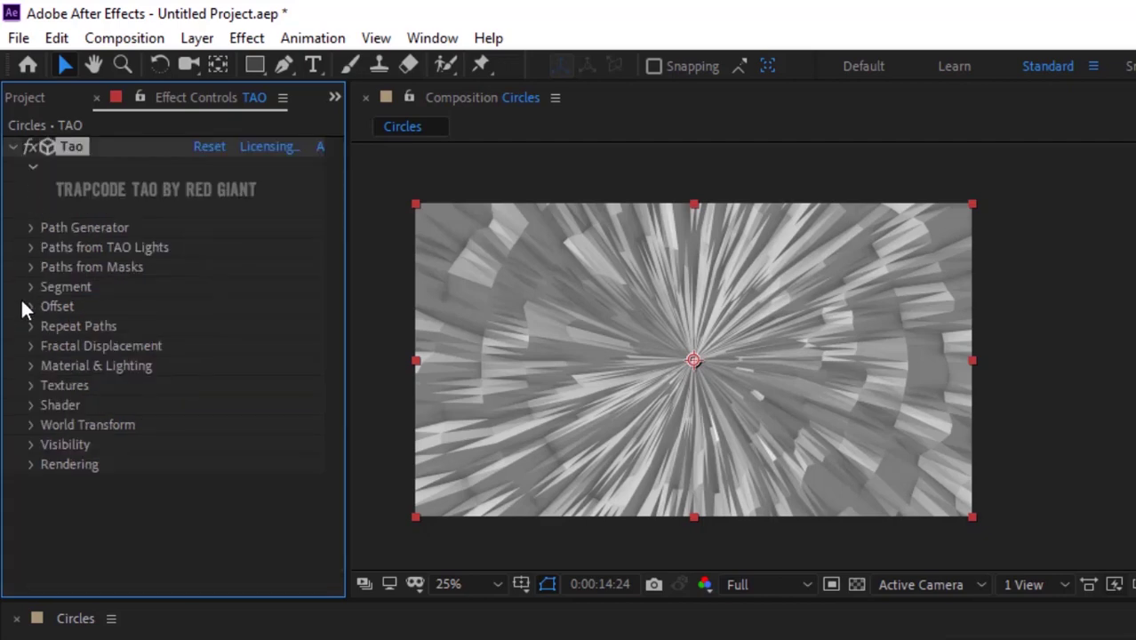
pyautogui.click(30, 365)
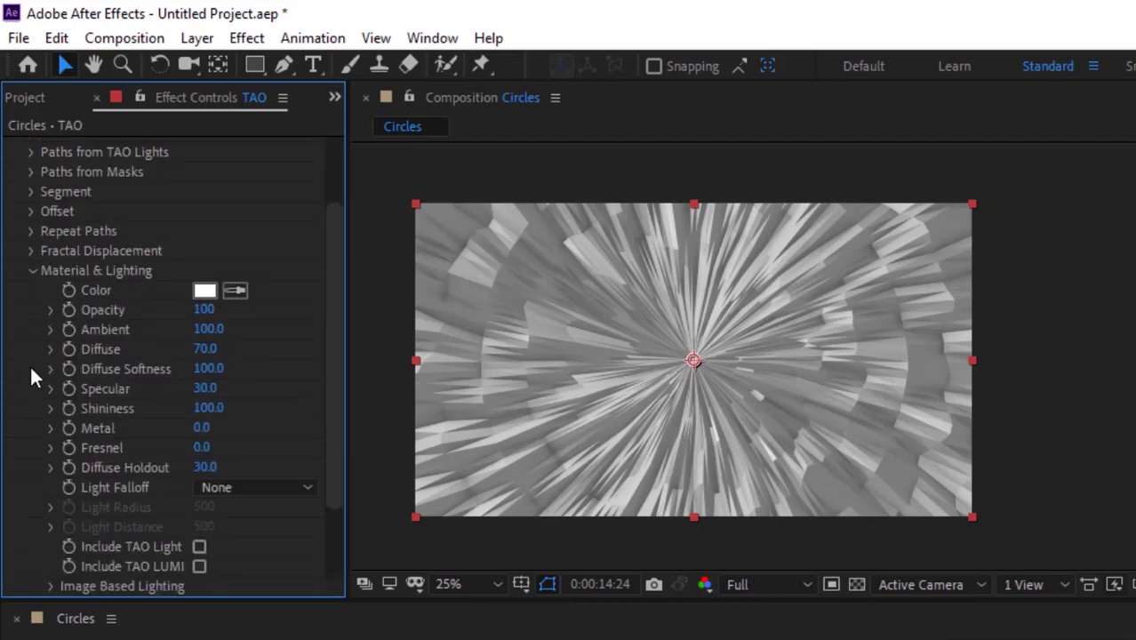
pyautogui.click(218, 349)
pyautogui.write('100')
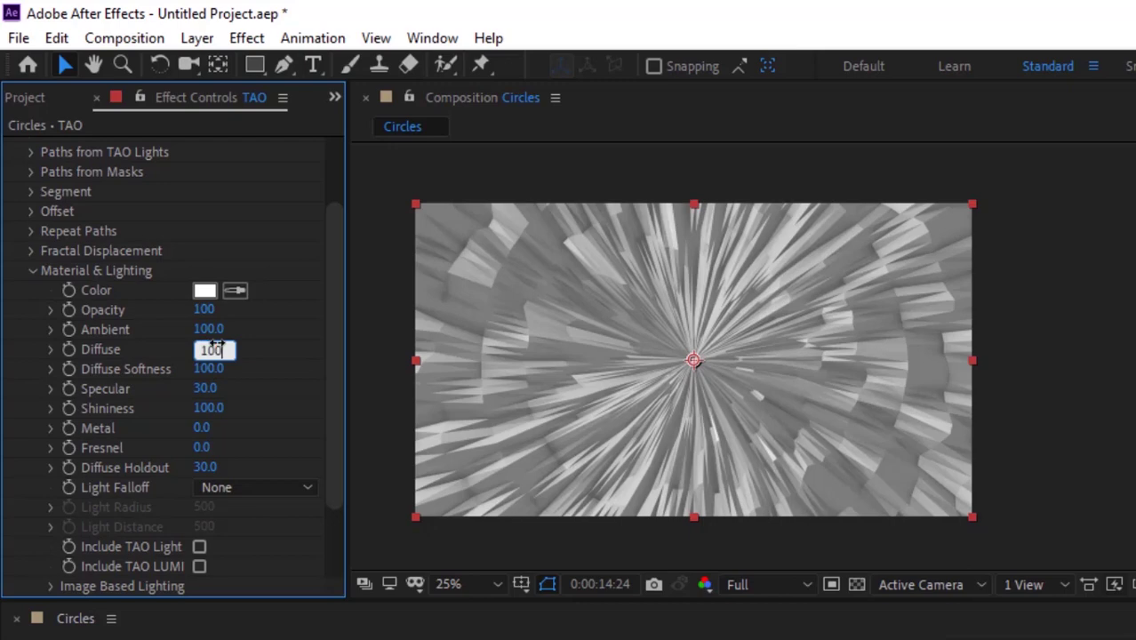
pyautogui.press('Tab')
pyautogui.press('Tab')
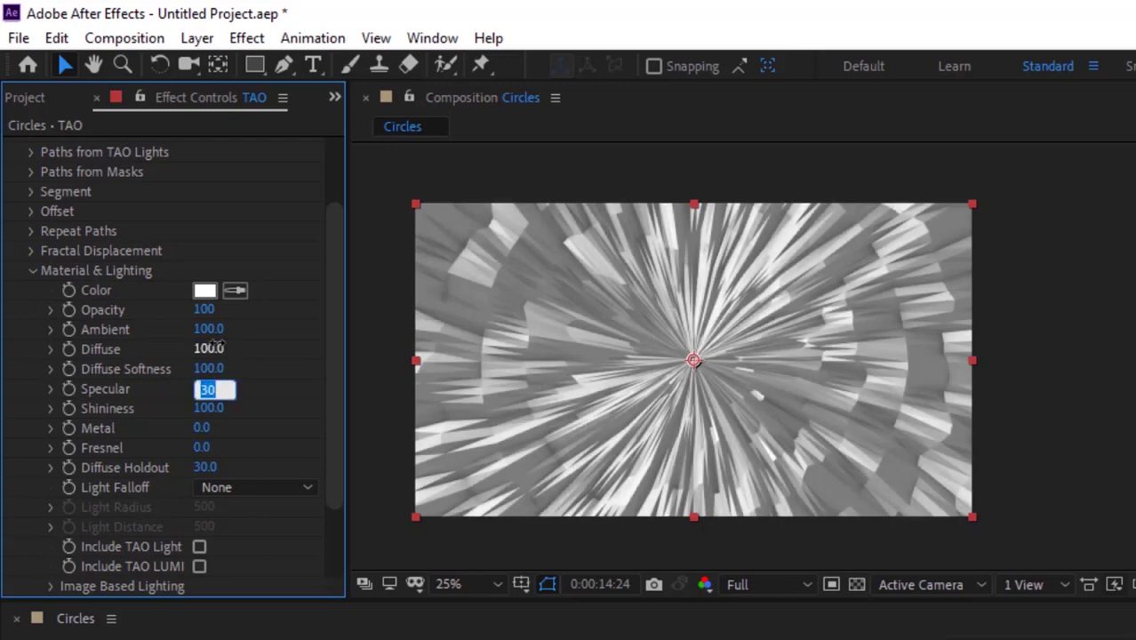
pyautogui.write('100')
pyautogui.press('Return')
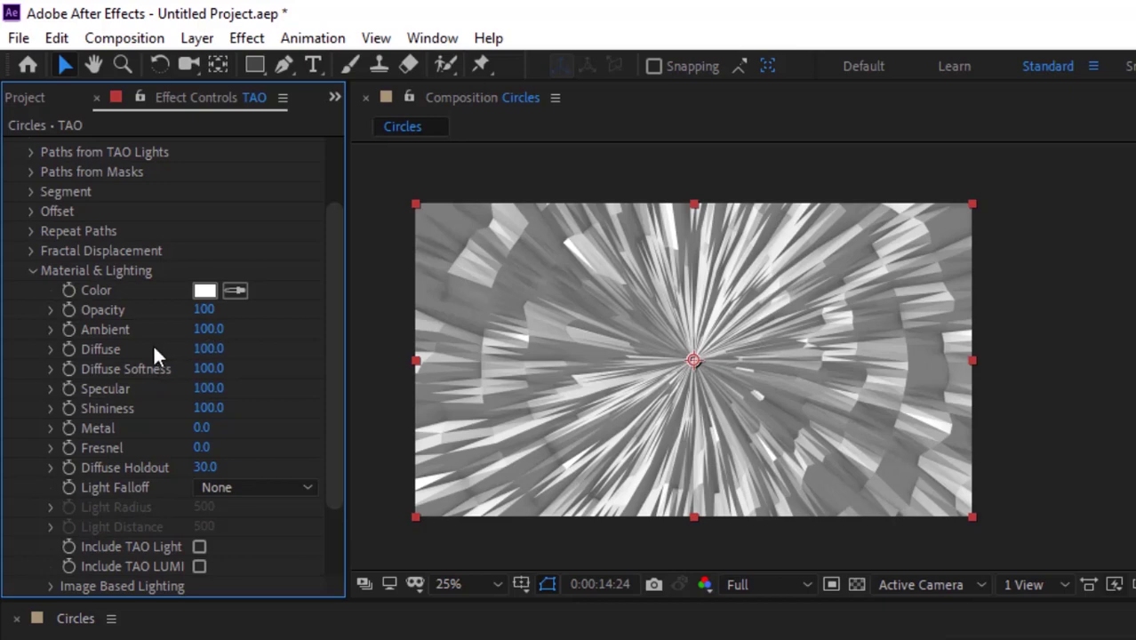
pyautogui.click(30, 274)
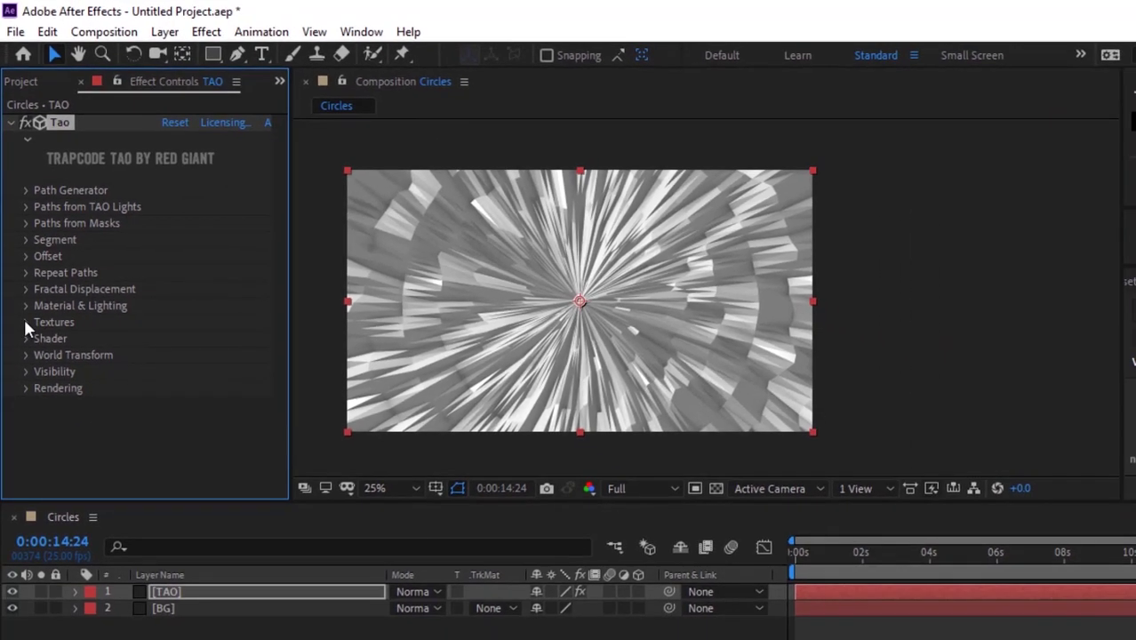
# - Import Lines.png and place it as a hidden layer below BG in the Circles comp
pyautogui.click(26, 324)
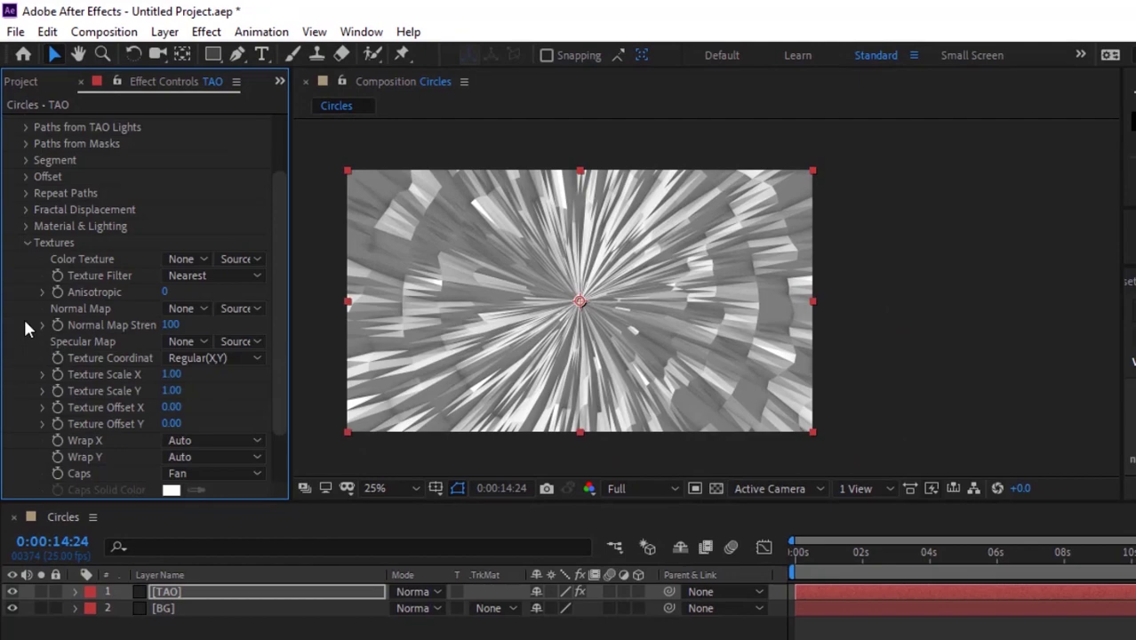
pyautogui.click(25, 82)
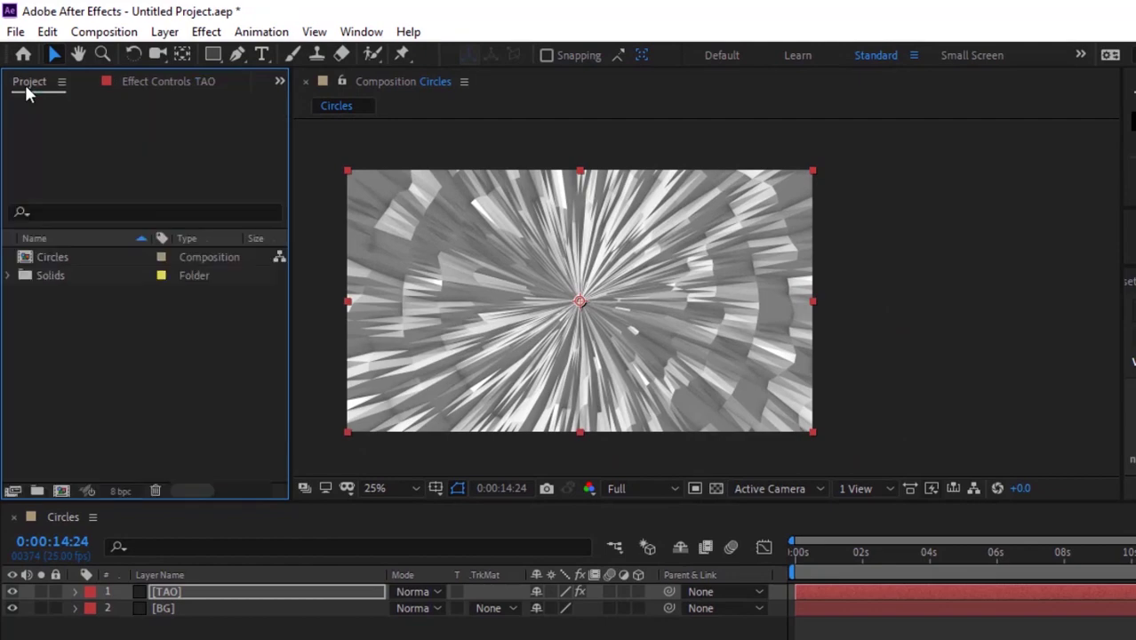
pyautogui.doubleClick(71, 365)
pyautogui.click(219, 207)
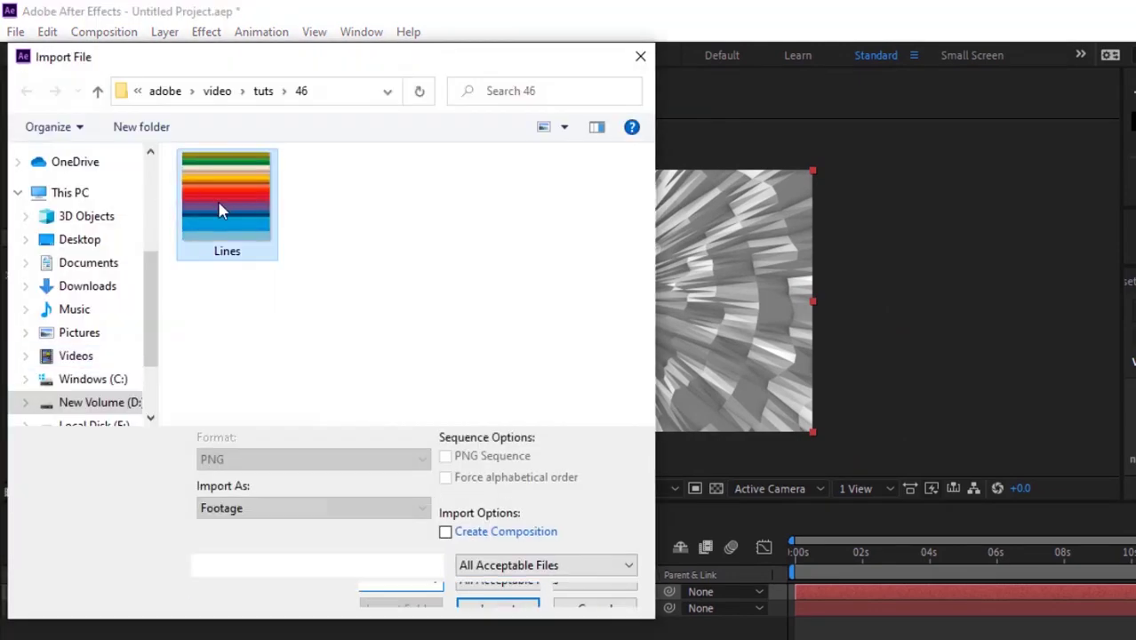
pyautogui.doubleClick(219, 208)
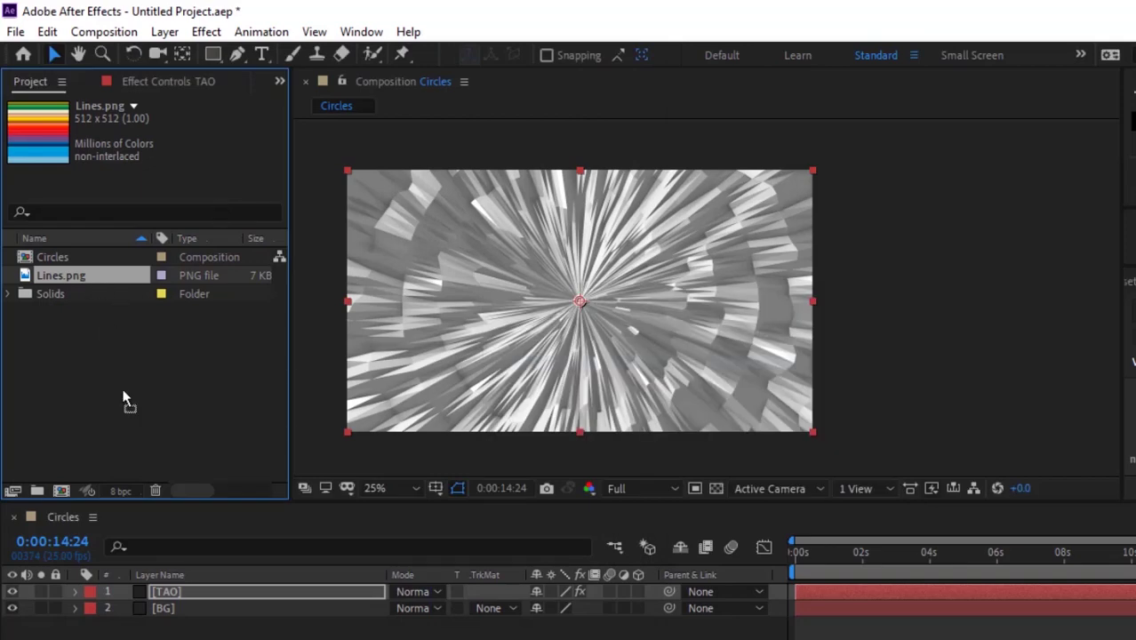
pyautogui.moveTo(125, 400); pyautogui.dragTo(133, 628)
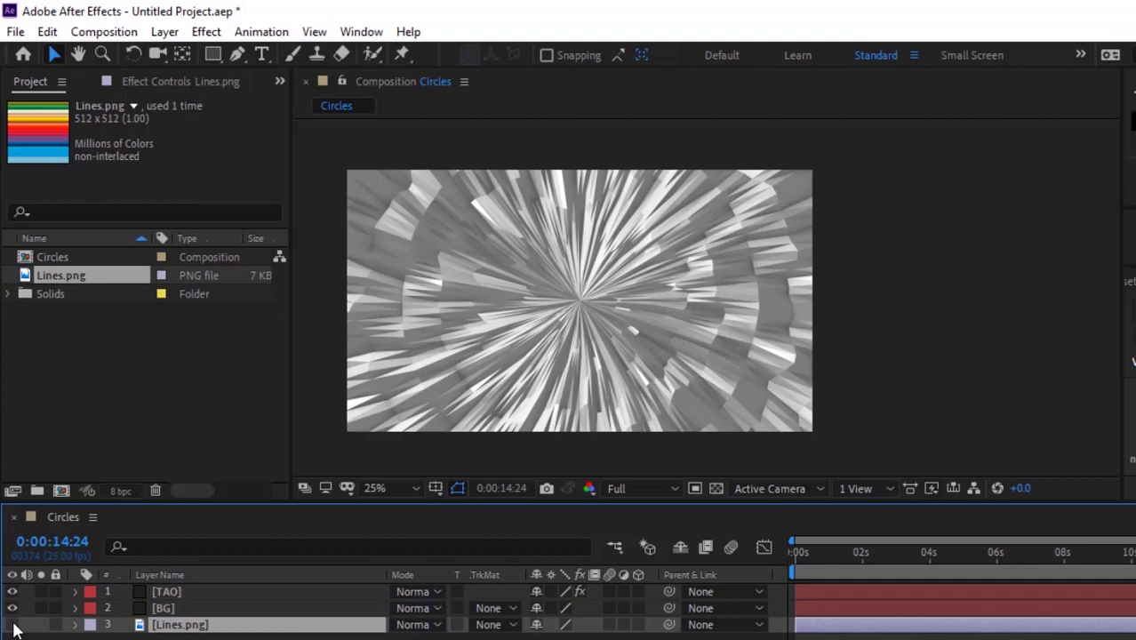
pyautogui.click(94, 436)
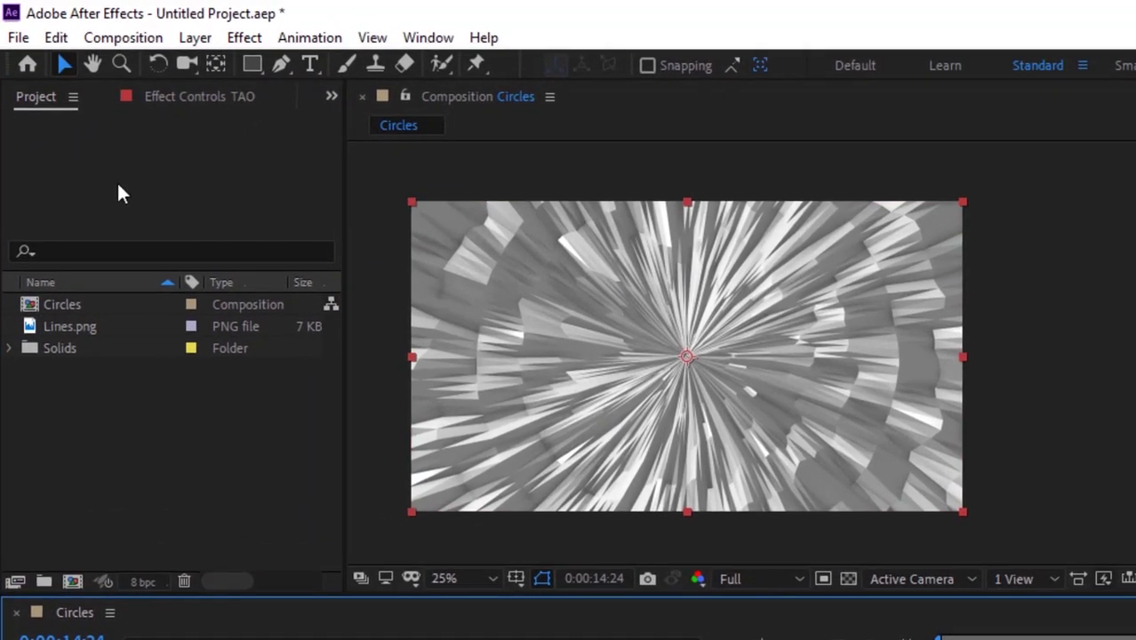
# - Choose Lines.png as Tao's Color Texture
pyautogui.click(187, 98)
pyautogui.click(222, 400)
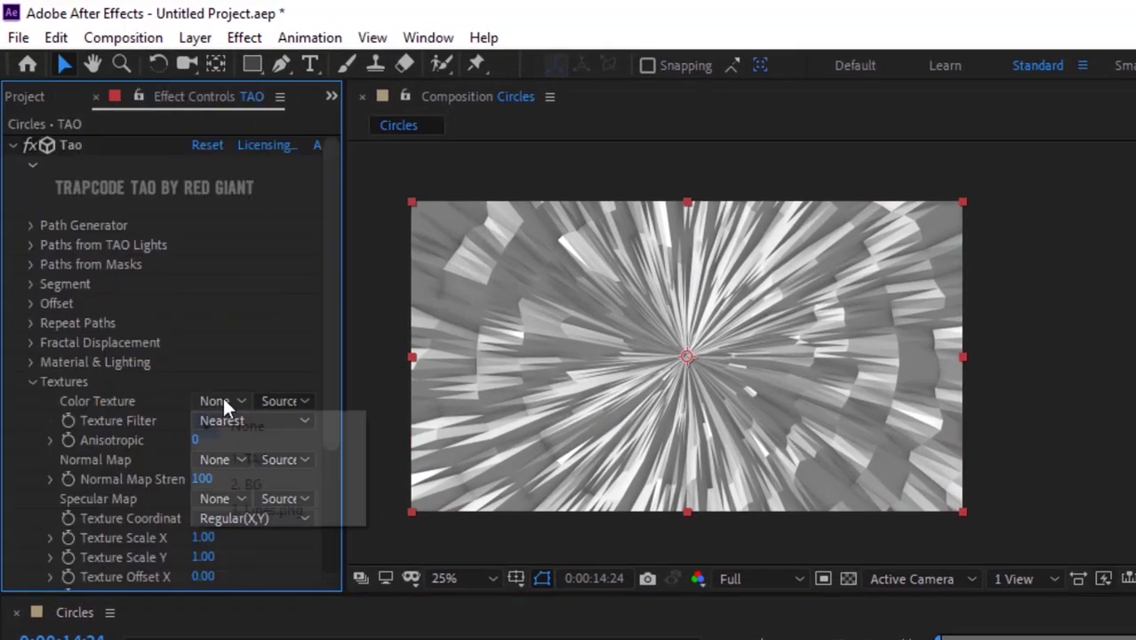
pyautogui.click(258, 507)
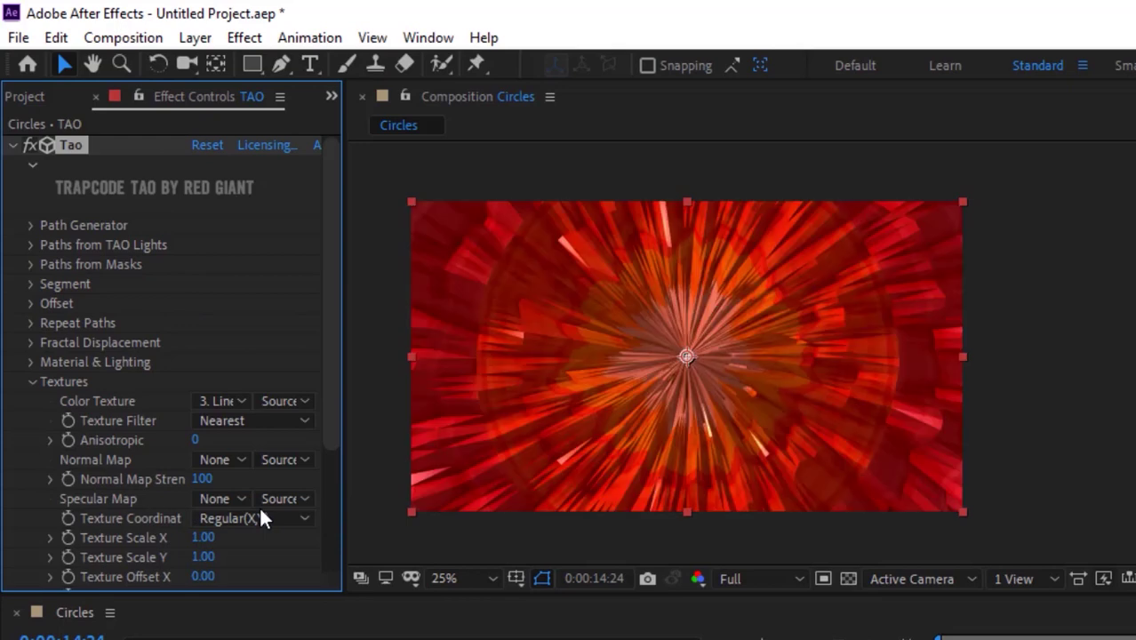
# - Set Tao's Texture Filter to Linear, Anisotropic to 100 and Texture Scale Y to 2
pyautogui.click(235, 419)
pyautogui.click(254, 475)
pyautogui.click(195, 439)
pyautogui.write('100')
pyautogui.press('Return')
pyautogui.scroll(-2, 326, 418)
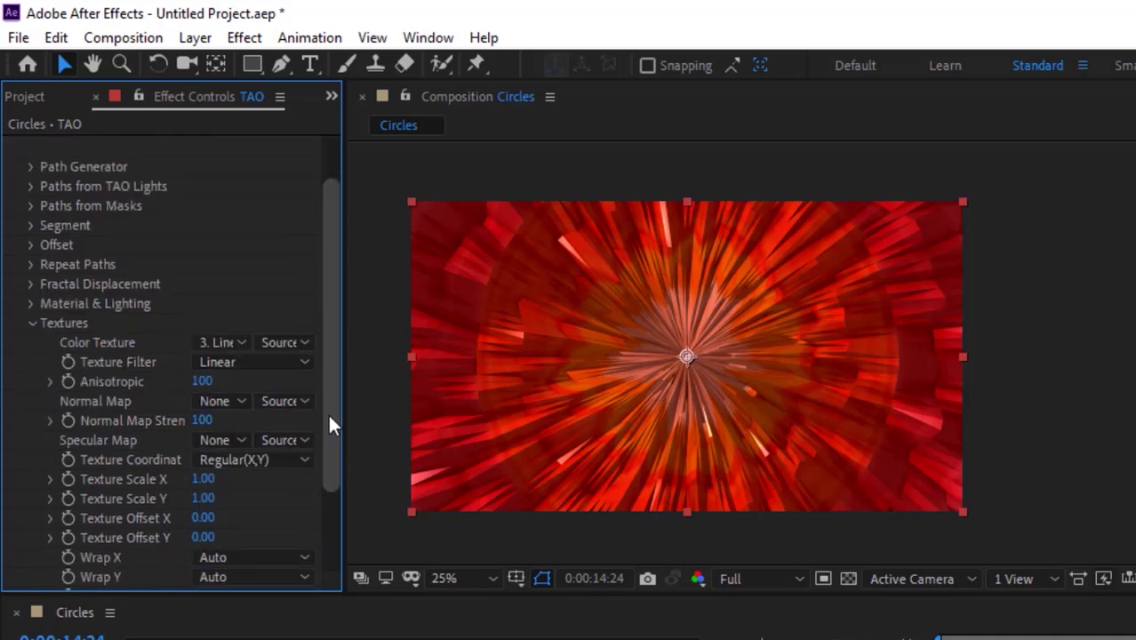
pyautogui.click(202, 498)
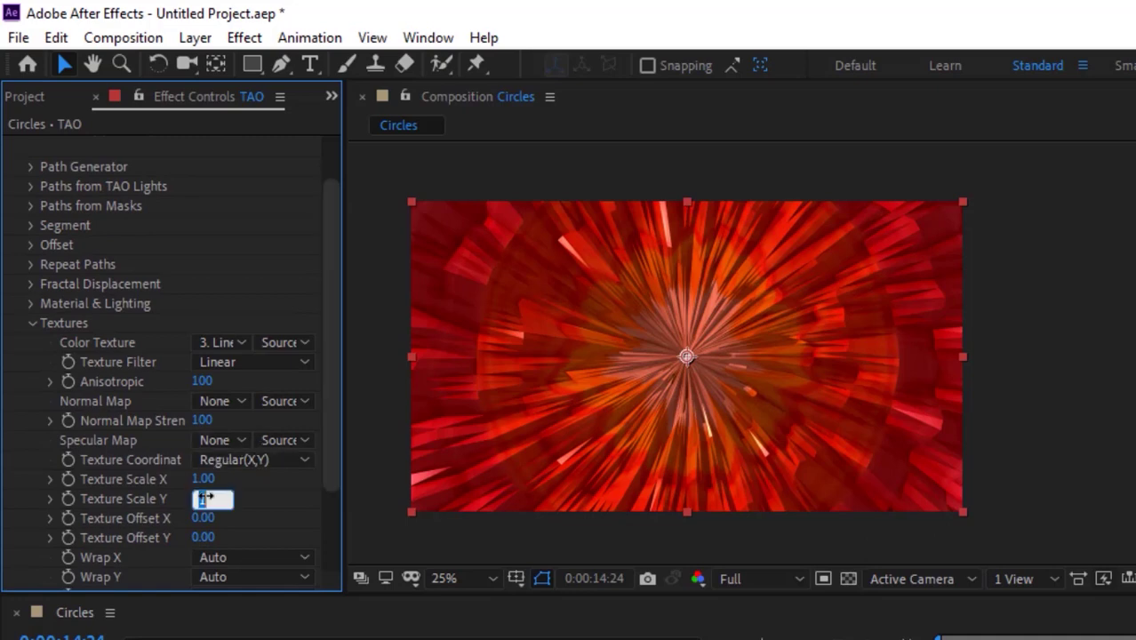
pyautogui.write('2')
pyautogui.press('Return')
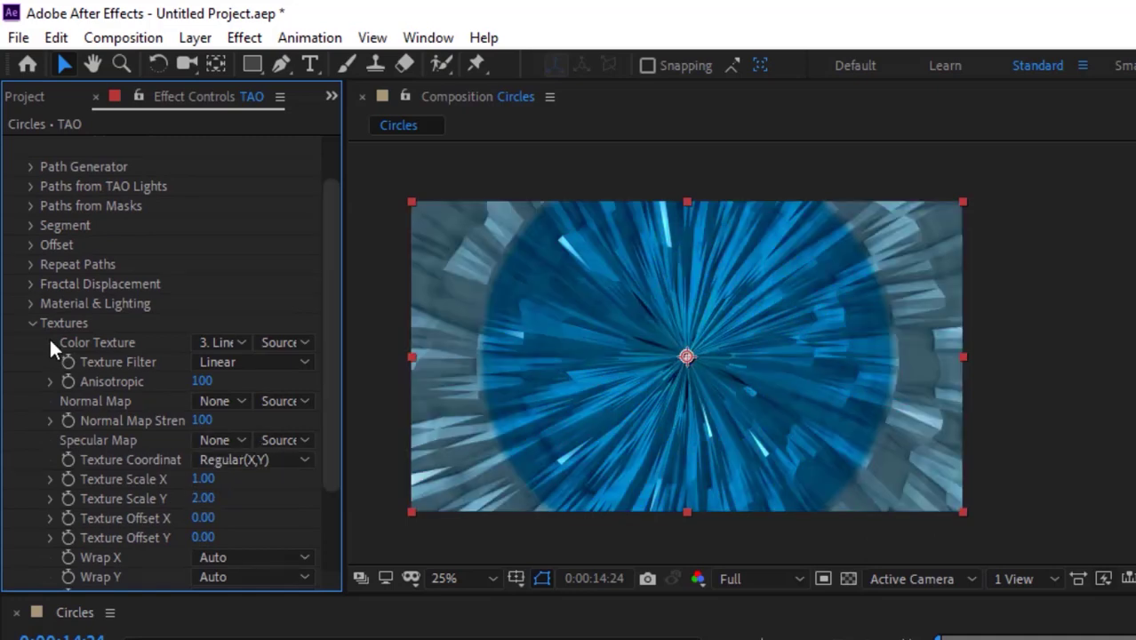
pyautogui.click(32, 323)
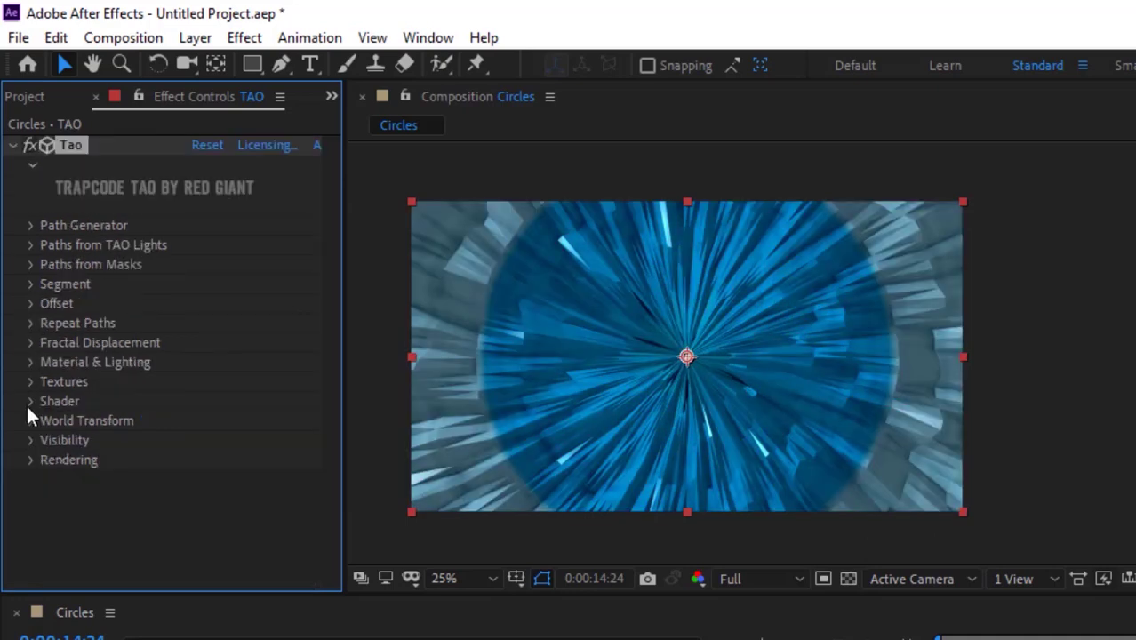
# - Set Tao's Shader AO Radius to 97 and AO Intensity to 46
pyautogui.click(29, 401)
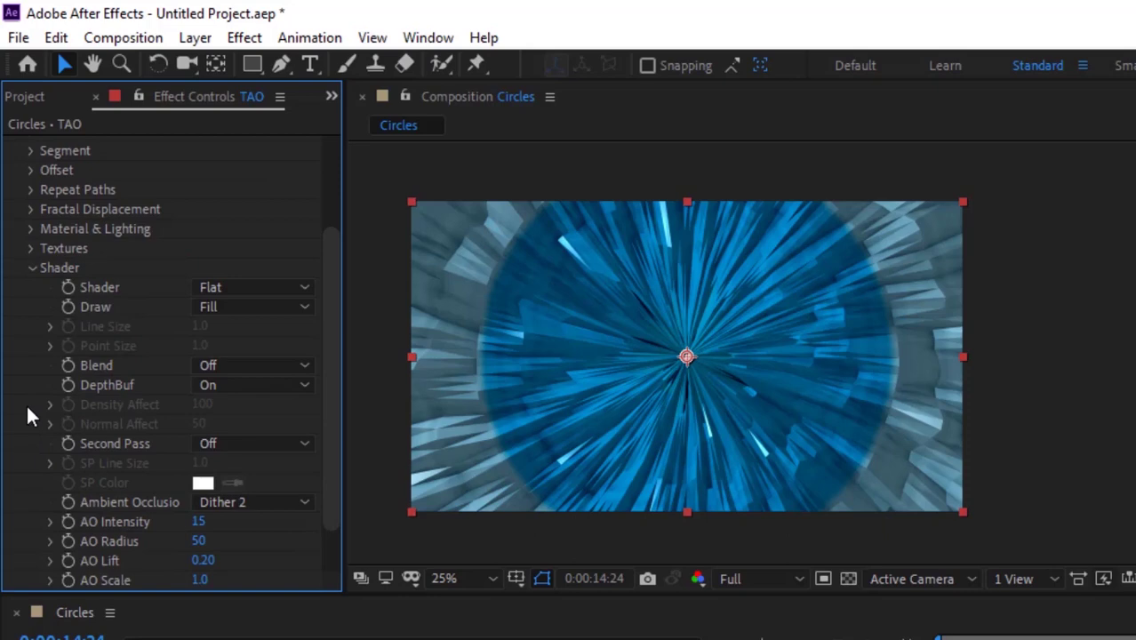
pyautogui.click(201, 523)
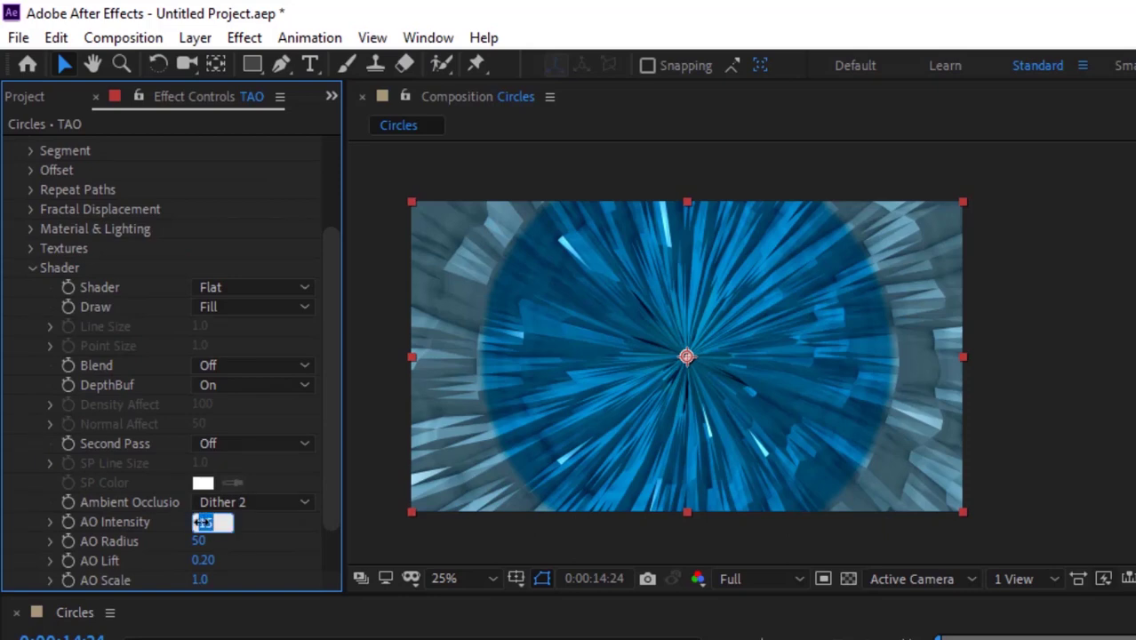
pyautogui.write('45')
pyautogui.press('Return')
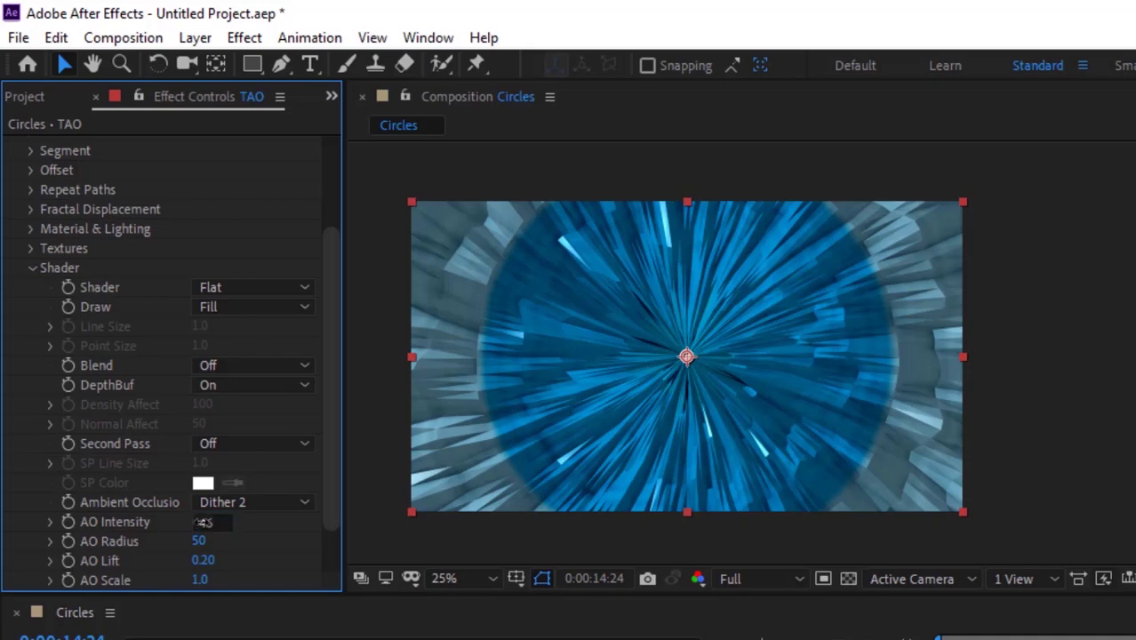
pyautogui.press('Tab')
pyautogui.write('97')
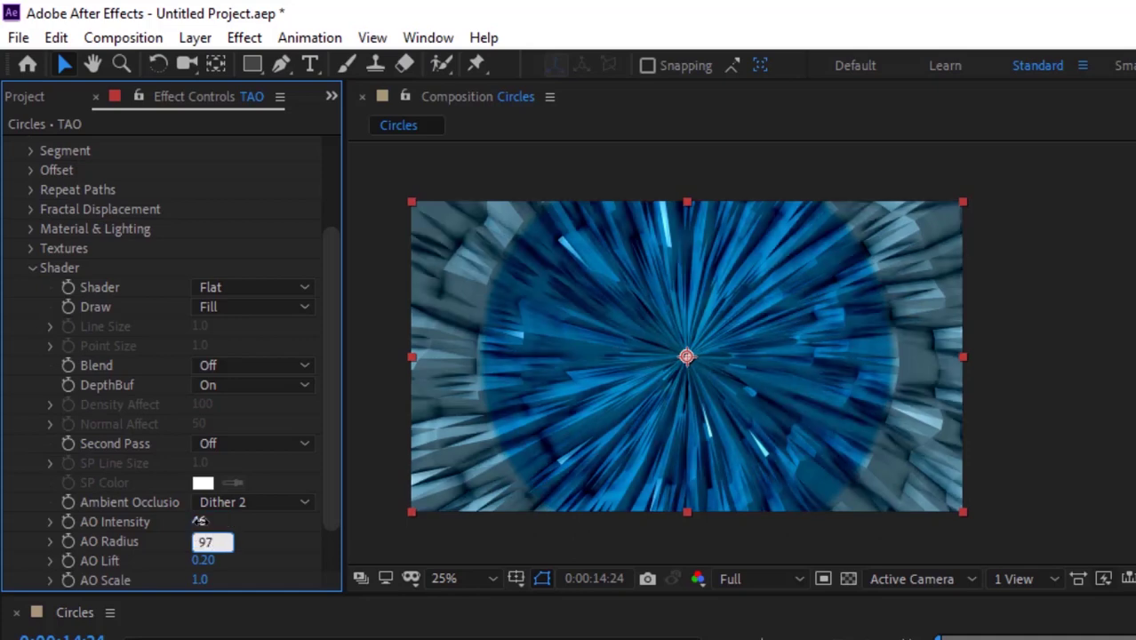
pyautogui.press('Return')
pyautogui.moveTo(199, 522); pyautogui.dragTo(200, 522)
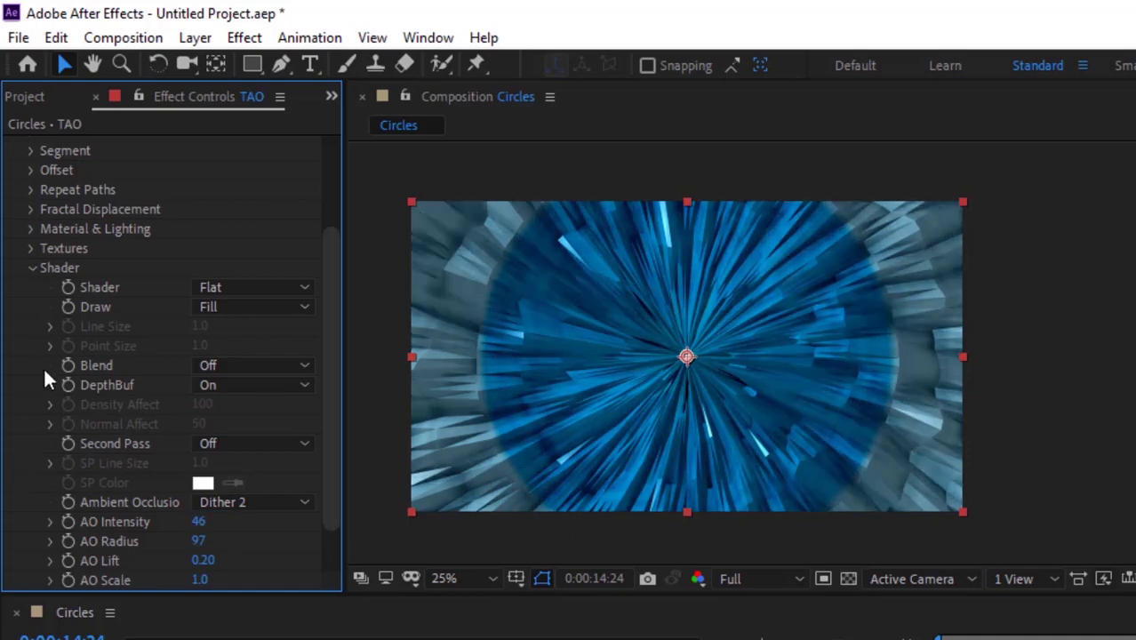
pyautogui.click(33, 269)
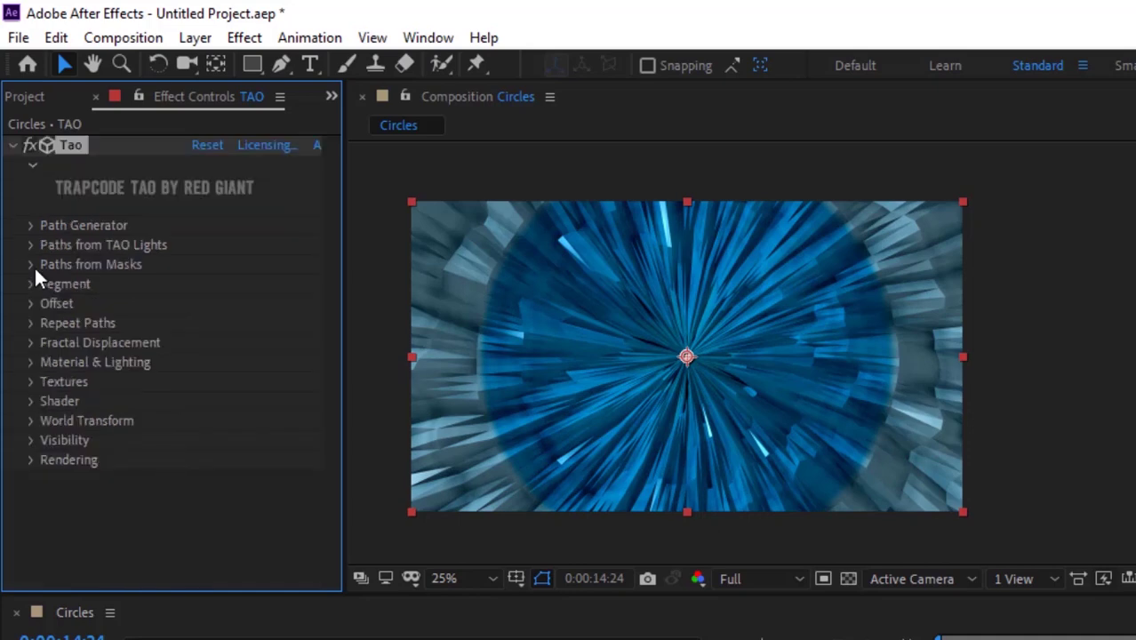
pyautogui.click(30, 402)
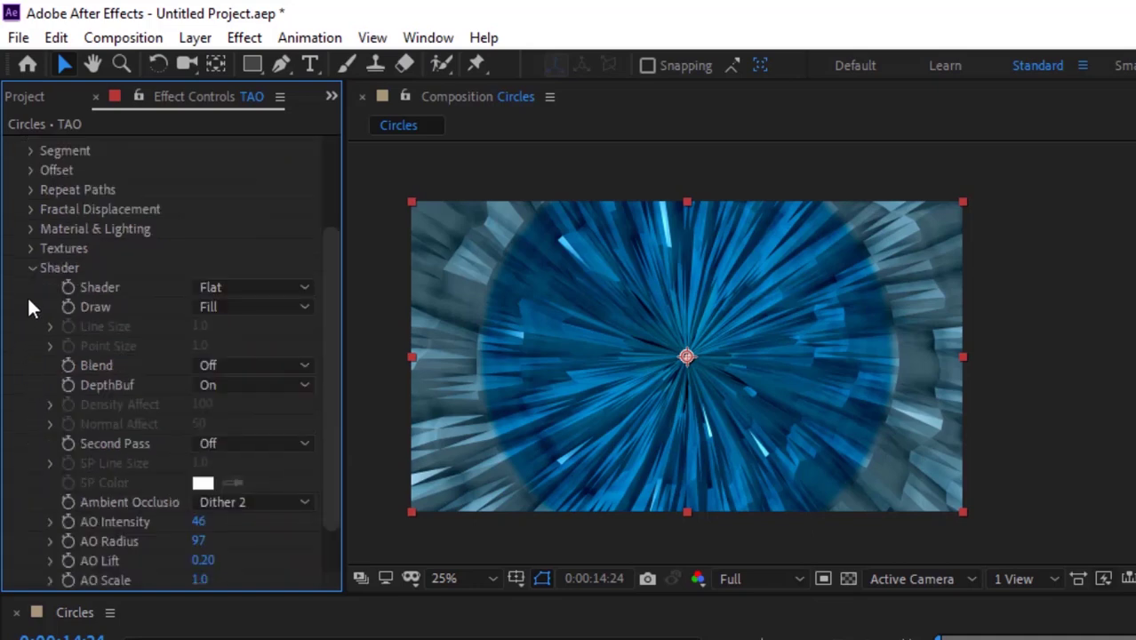
# - Set Tao's Visibility to Far 5000, Fog Start 3530 and Fog End 4700
pyautogui.click(31, 267)
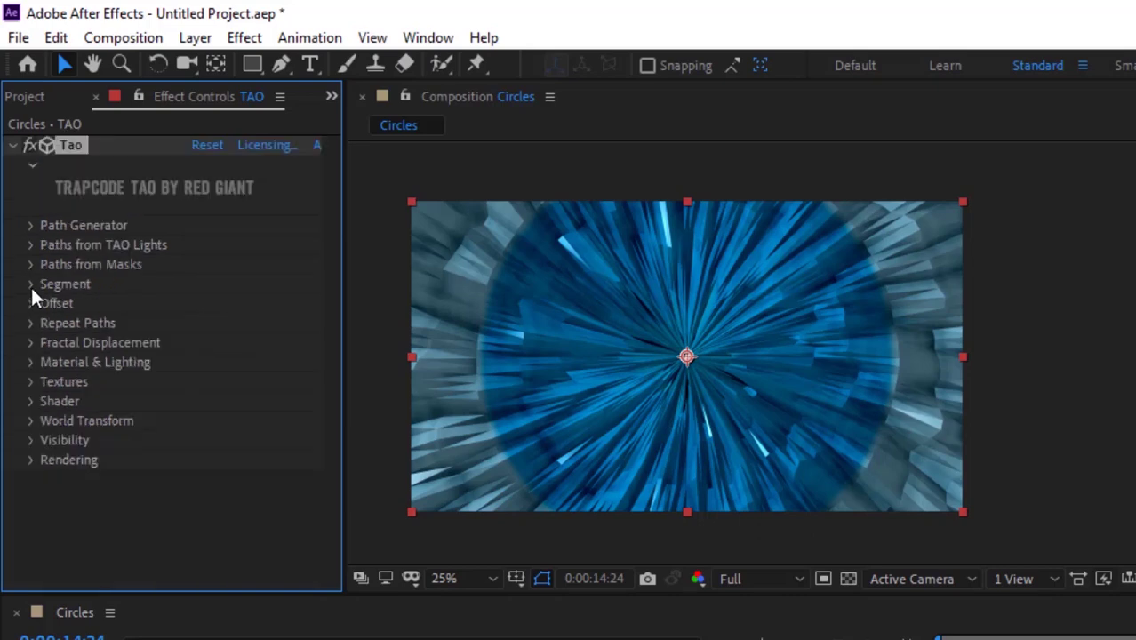
pyautogui.click(30, 420)
pyautogui.click(31, 420)
pyautogui.click(31, 440)
pyautogui.click(211, 479)
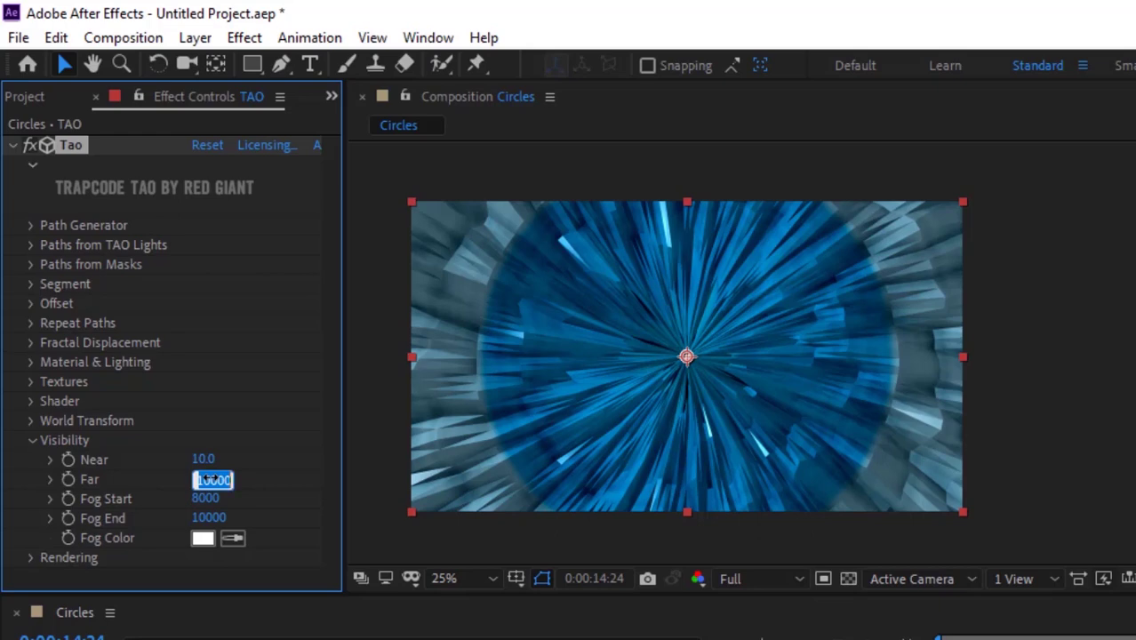
pyautogui.write('5000')
pyautogui.press('Tab')
pyautogui.write('3530')
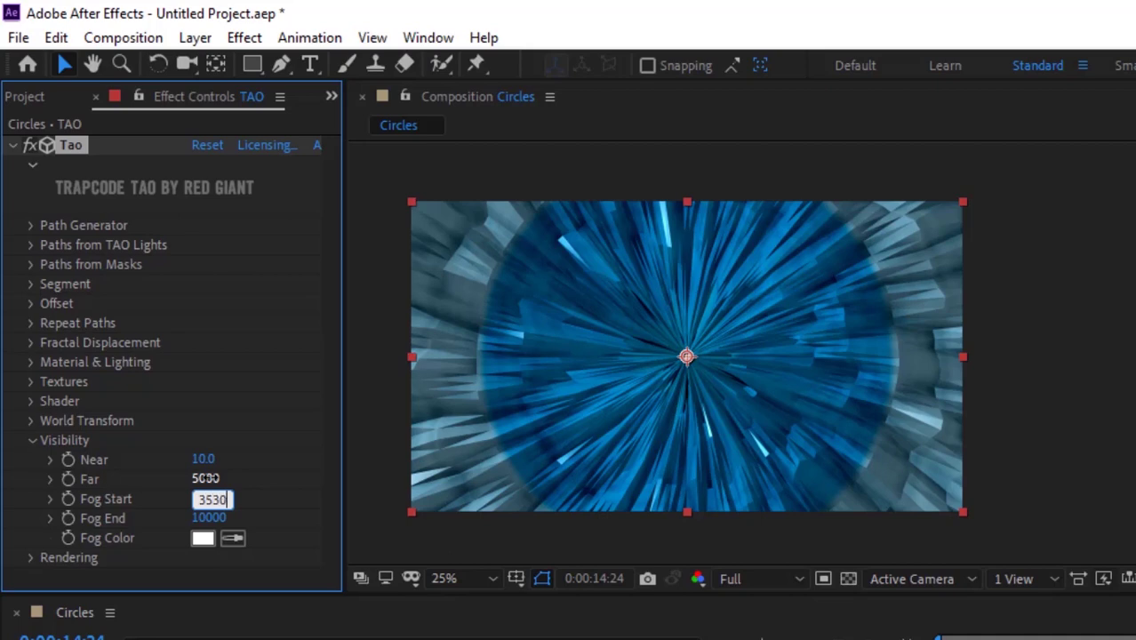
pyautogui.press('Tab')
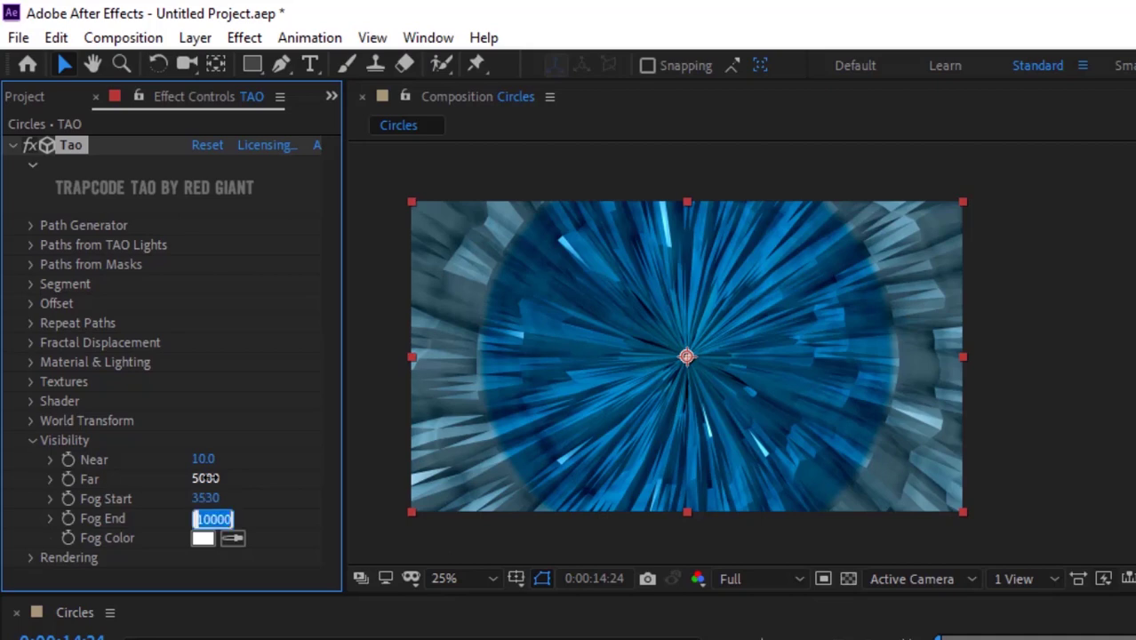
pyautogui.write('4700')
pyautogui.press('Return')
# - Change the Fog Color to dark grey 1F1F1F
pyautogui.click(200, 539)
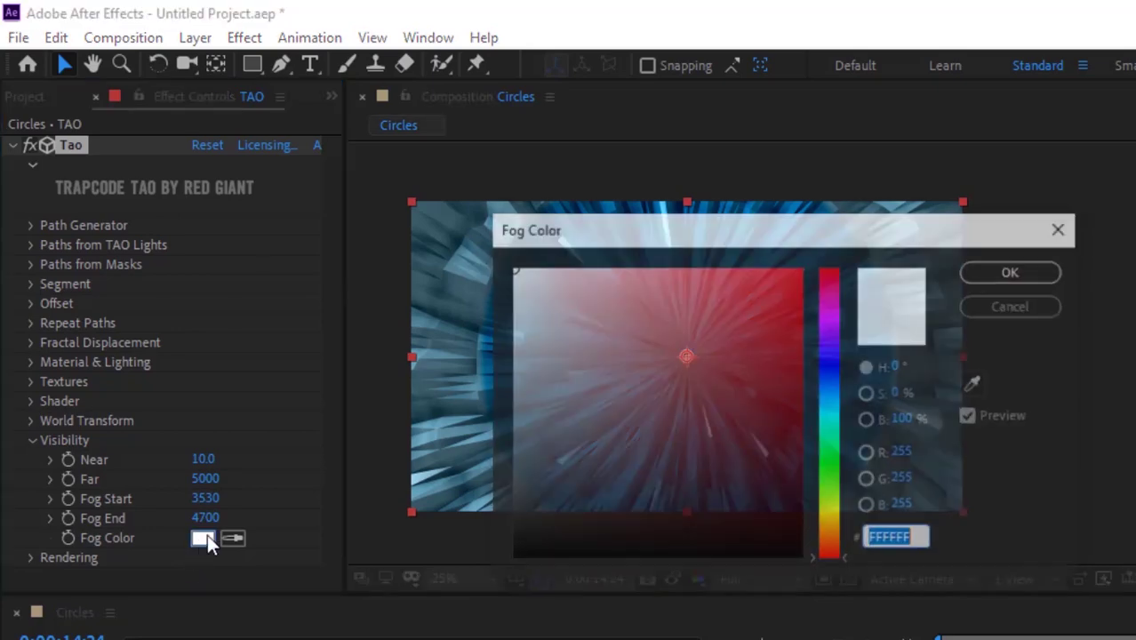
pyautogui.moveTo(533, 520); pyautogui.dragTo(503, 525)
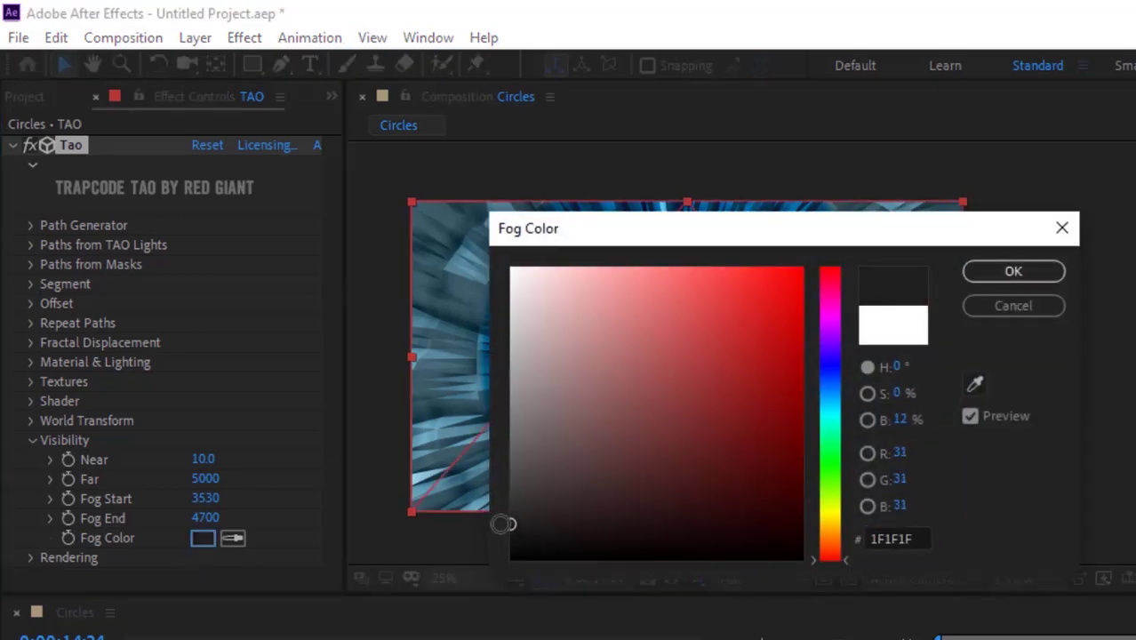
pyautogui.click(1001, 273)
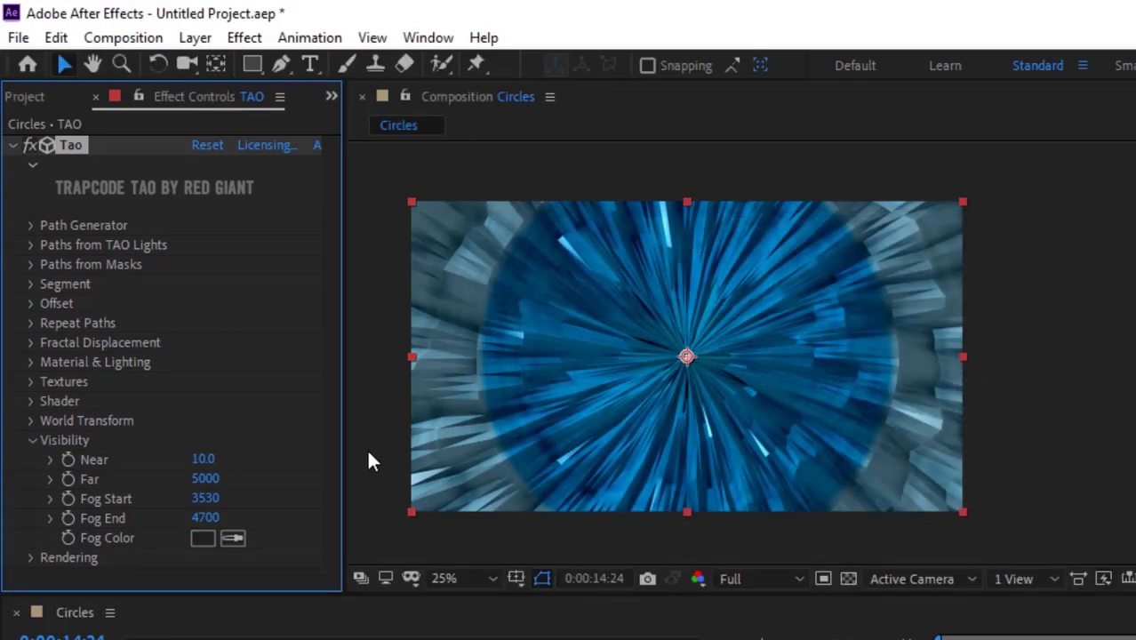
# - Set Tao's Rendering Depth of Field from Camera Settings to Off
pyautogui.click(29, 442)
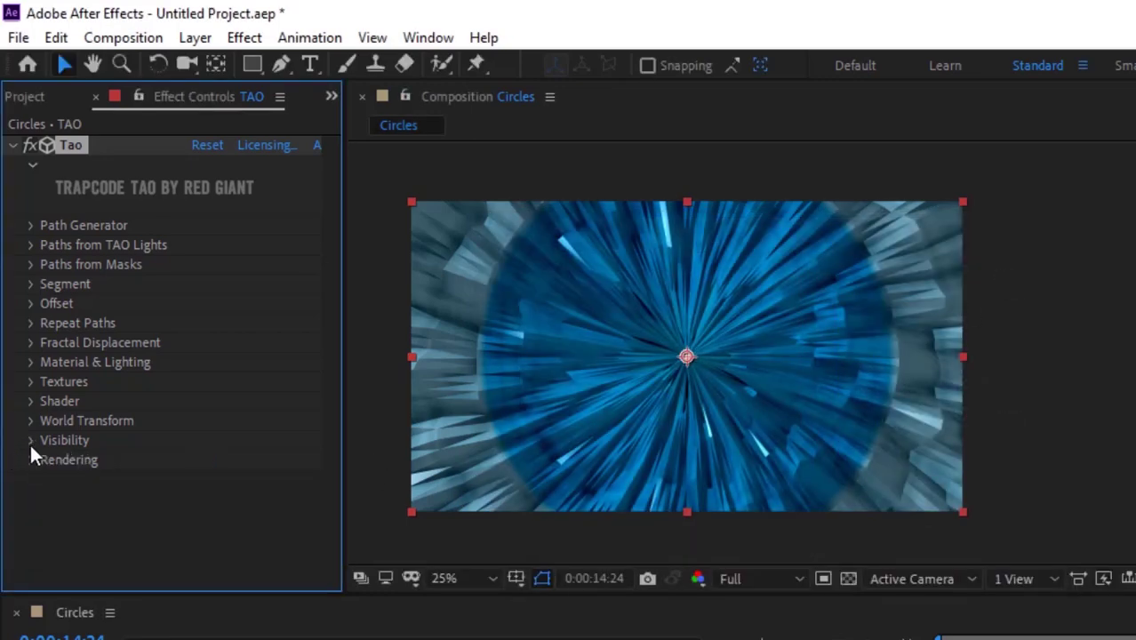
pyautogui.click(30, 461)
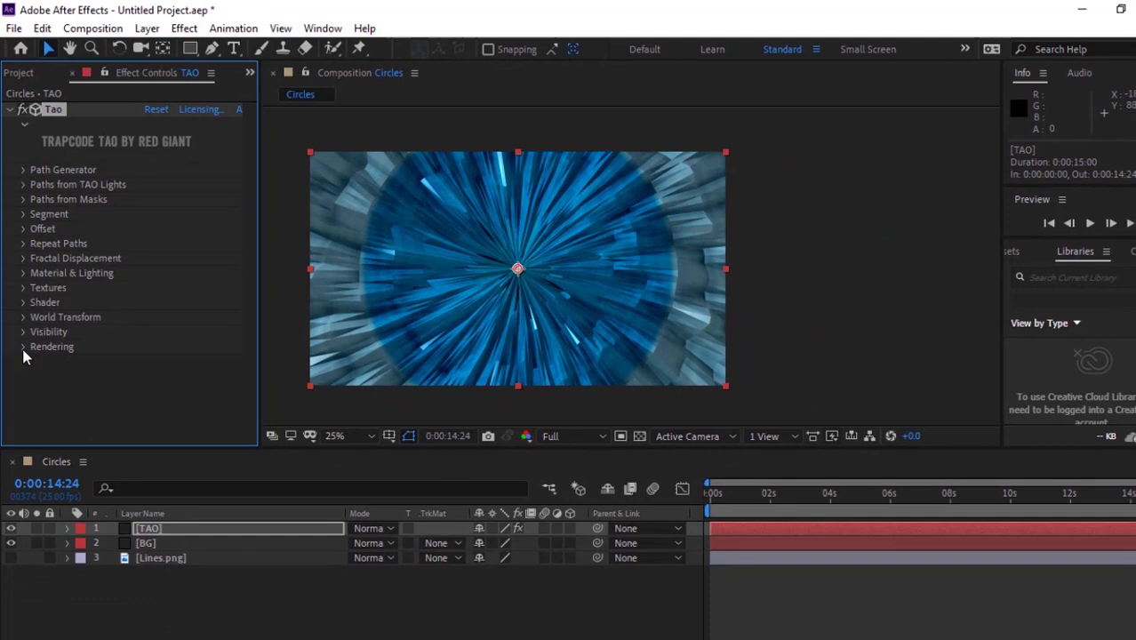
pyautogui.click(23, 347)
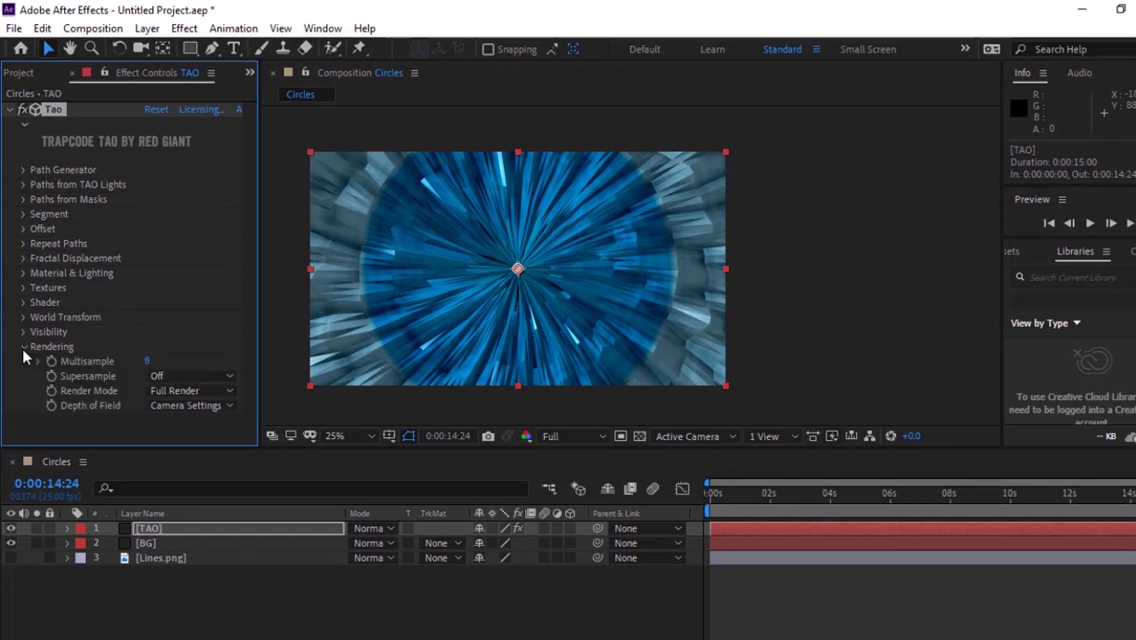
pyautogui.click(166, 411)
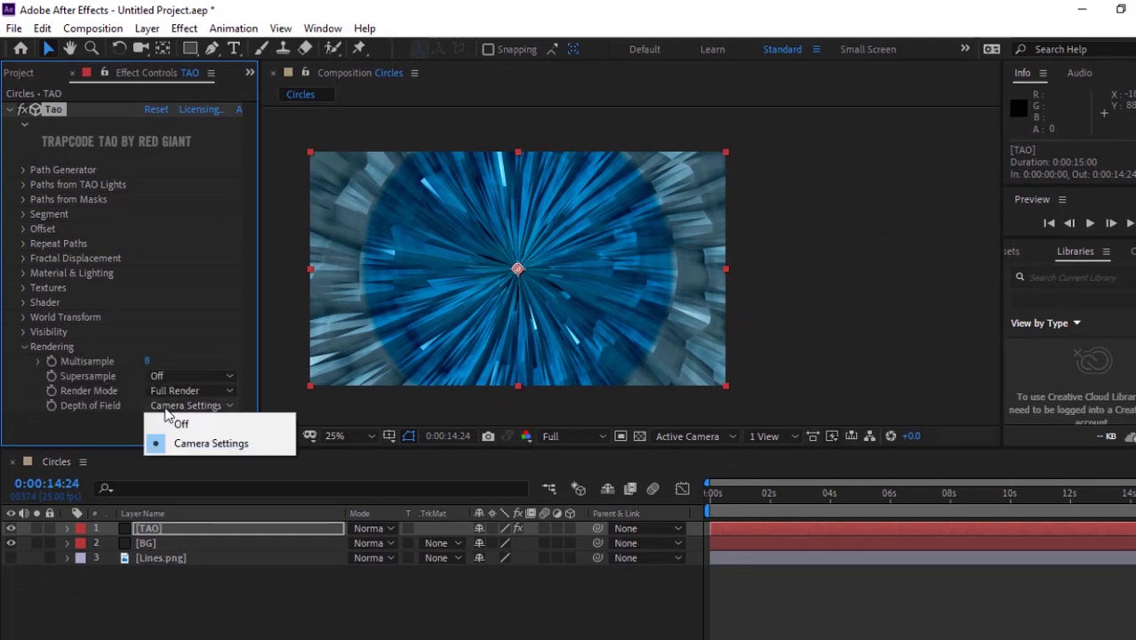
pyautogui.click(175, 421)
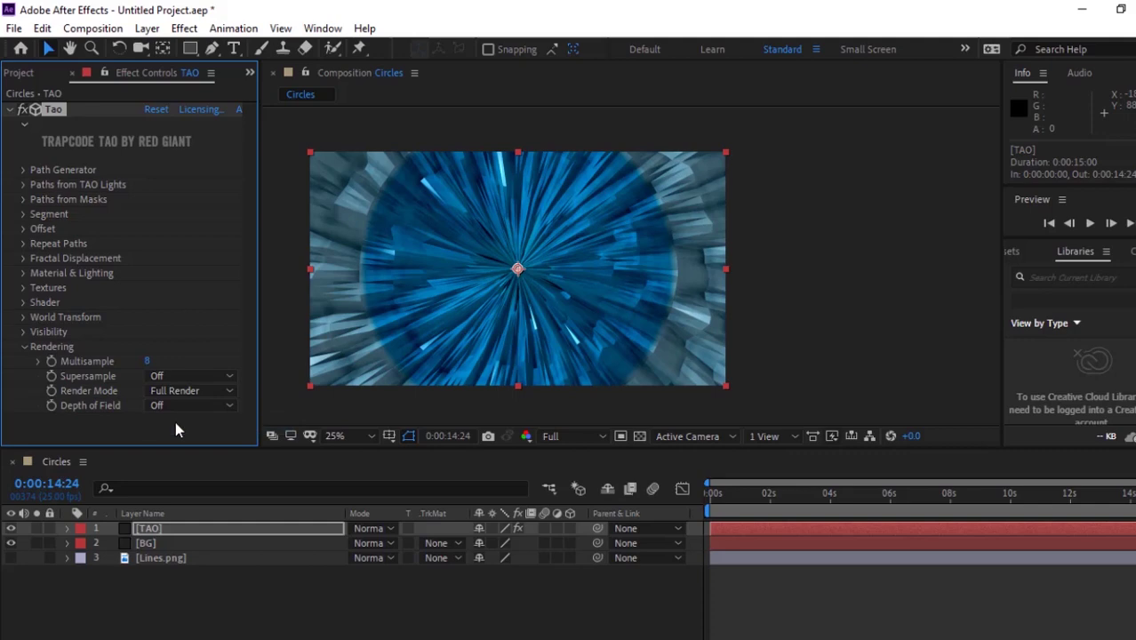
pyautogui.click(175, 421)
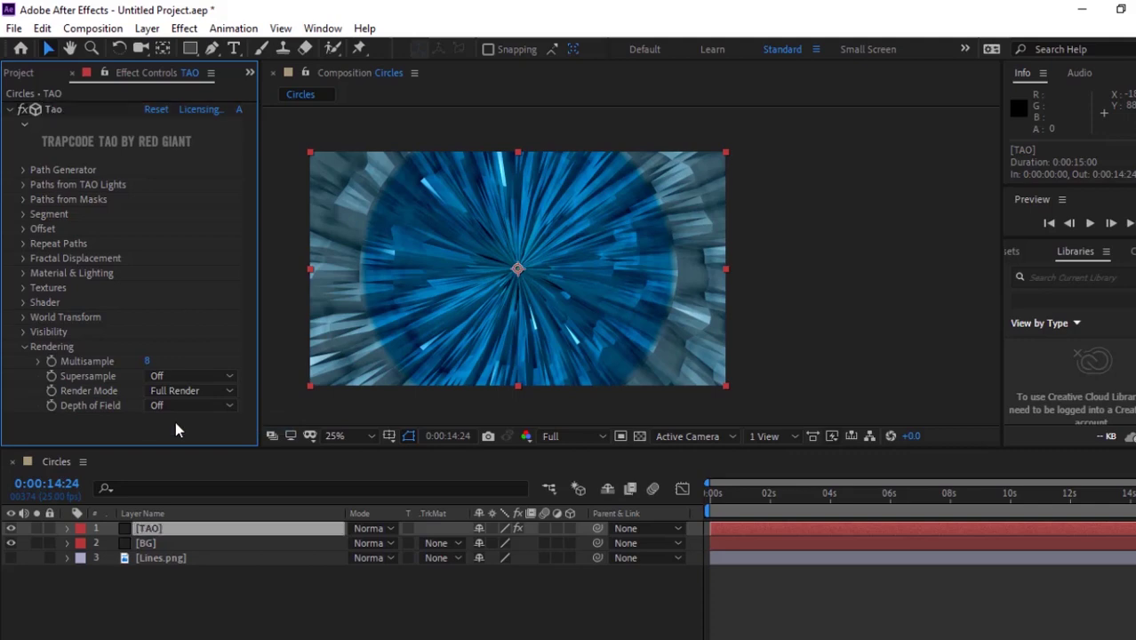
pyautogui.click(23, 347)
# - Add an ambient light layer, Ambient Light 1, with its intensity lowered to 2
pyautogui.rightClick(121, 583)
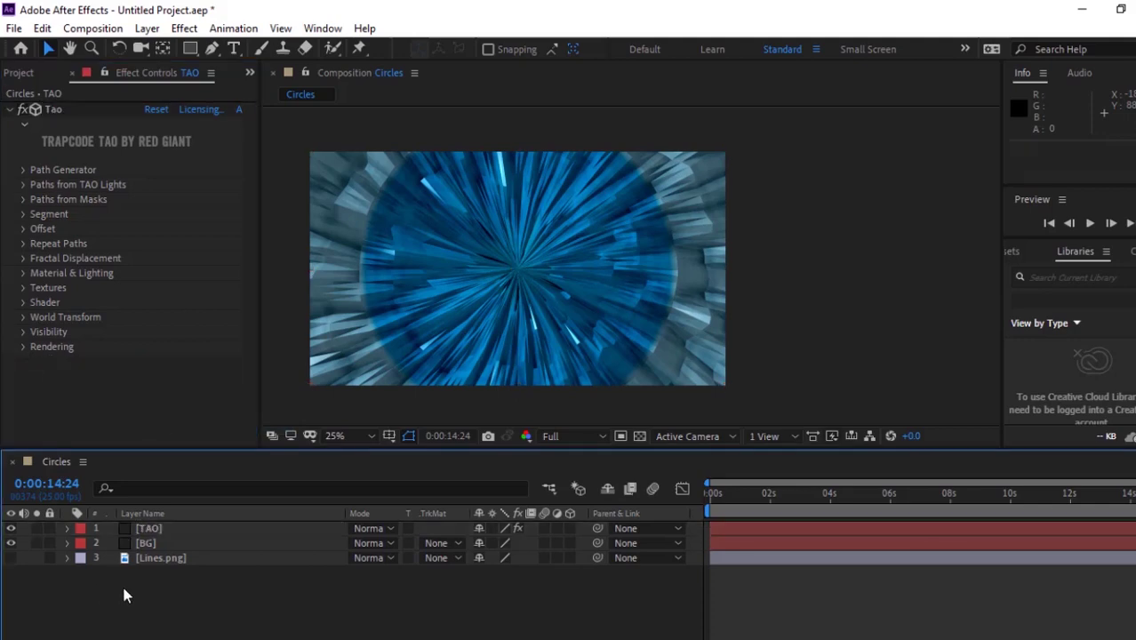
pyautogui.moveTo(290, 400)
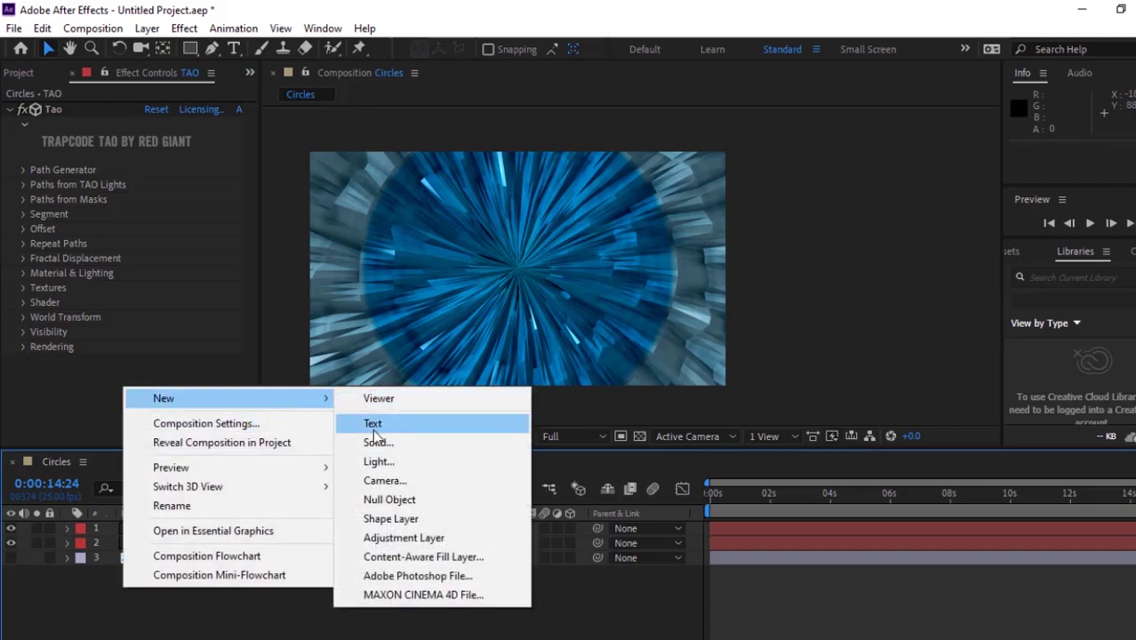
pyautogui.click(378, 461)
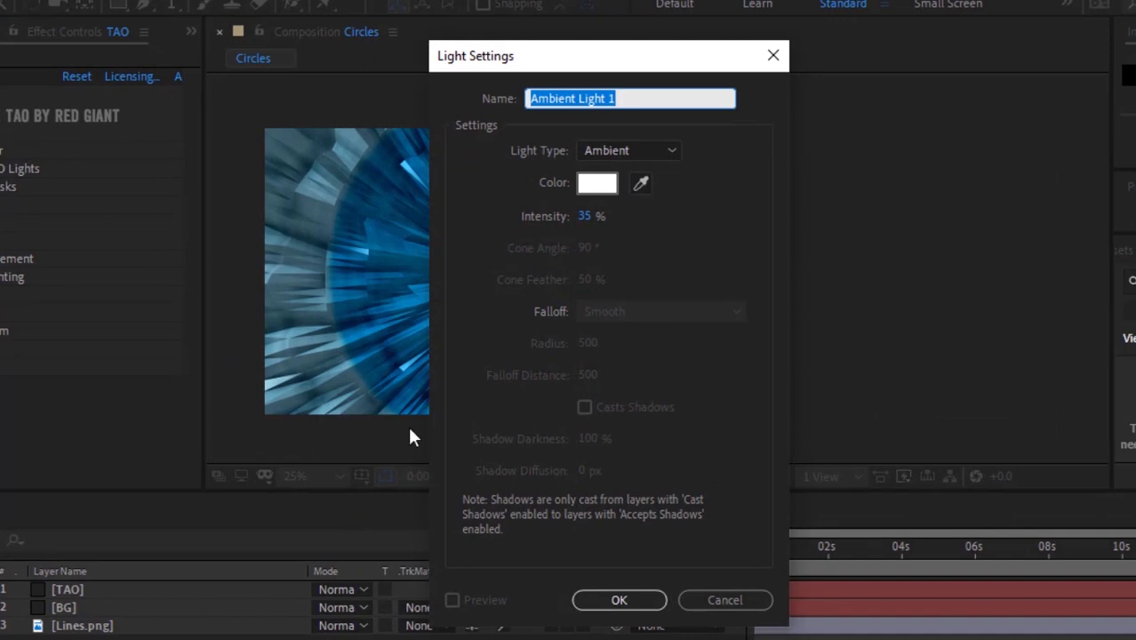
pyautogui.click(585, 217)
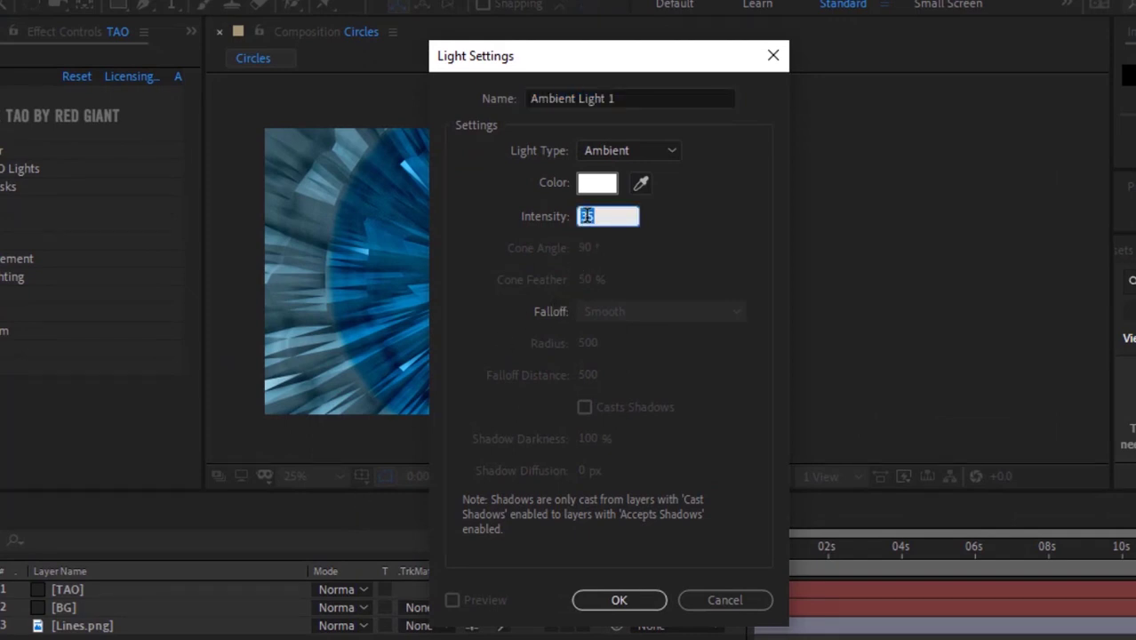
pyautogui.write('2')
pyautogui.press('Return')
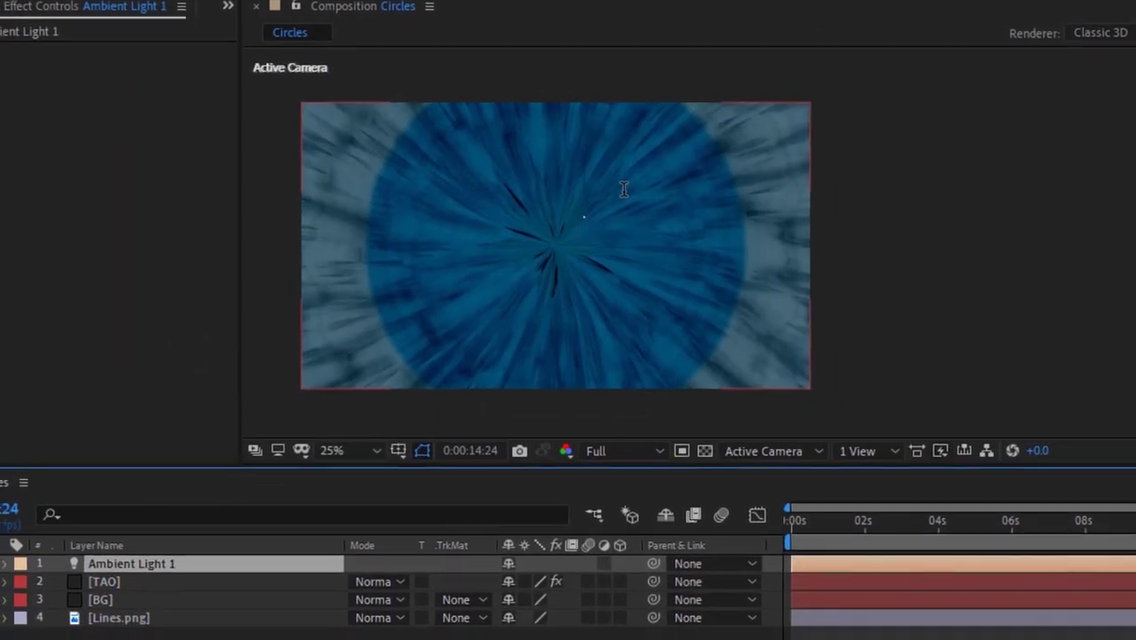
# - Create Point Light 1 with 40% intensity and Falloff set to None
pyautogui.rightClick(99, 585)
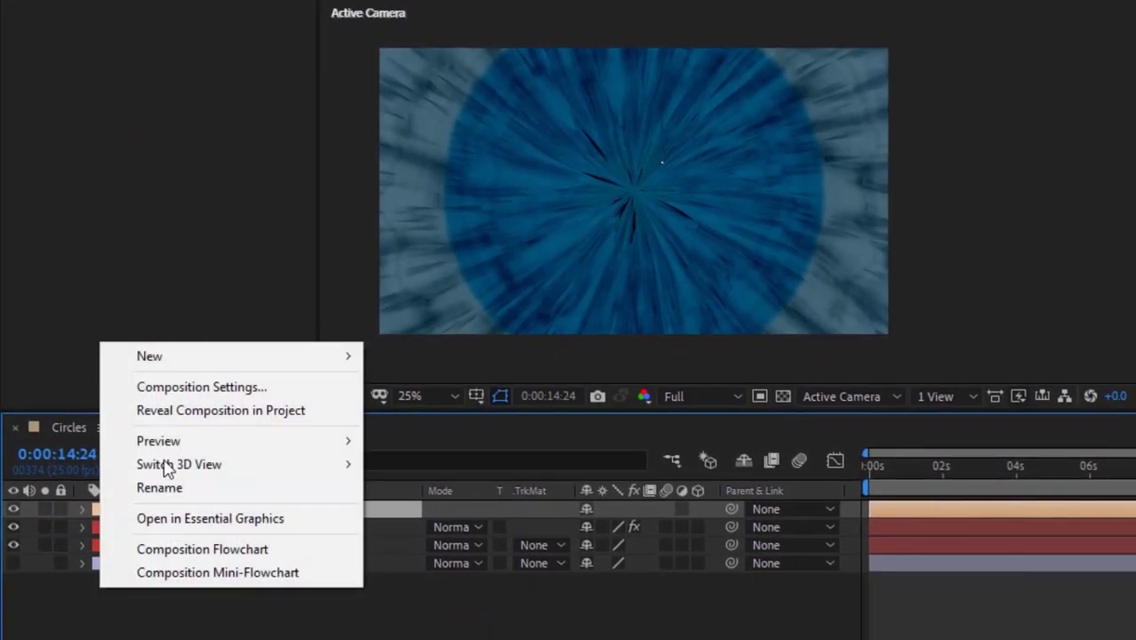
pyautogui.moveTo(291, 358)
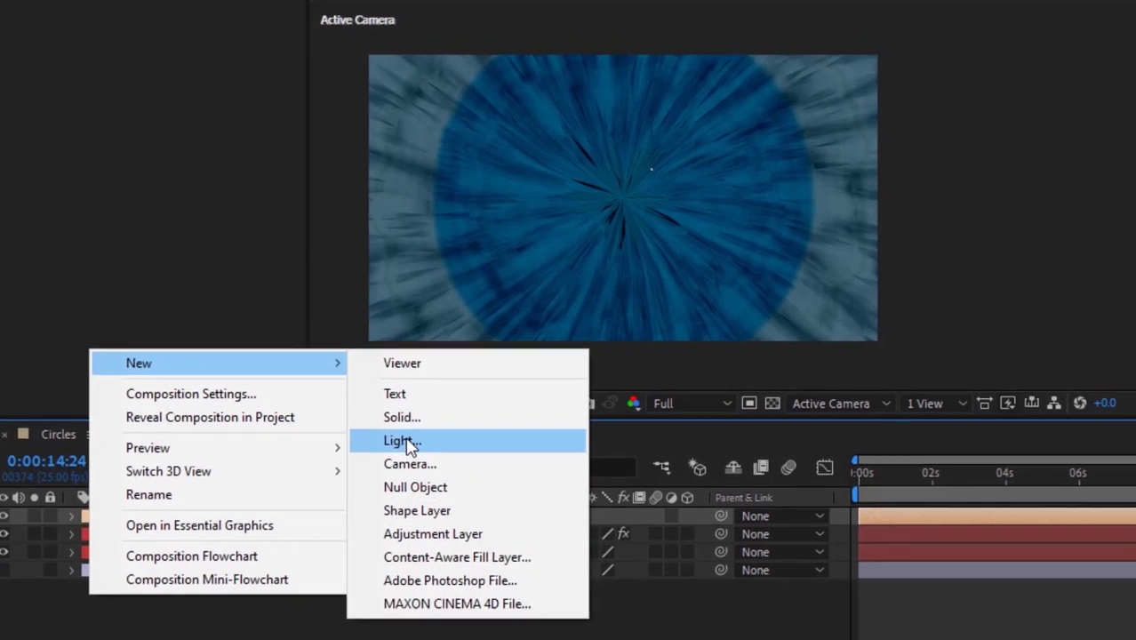
pyautogui.click(407, 445)
pyautogui.click(647, 135)
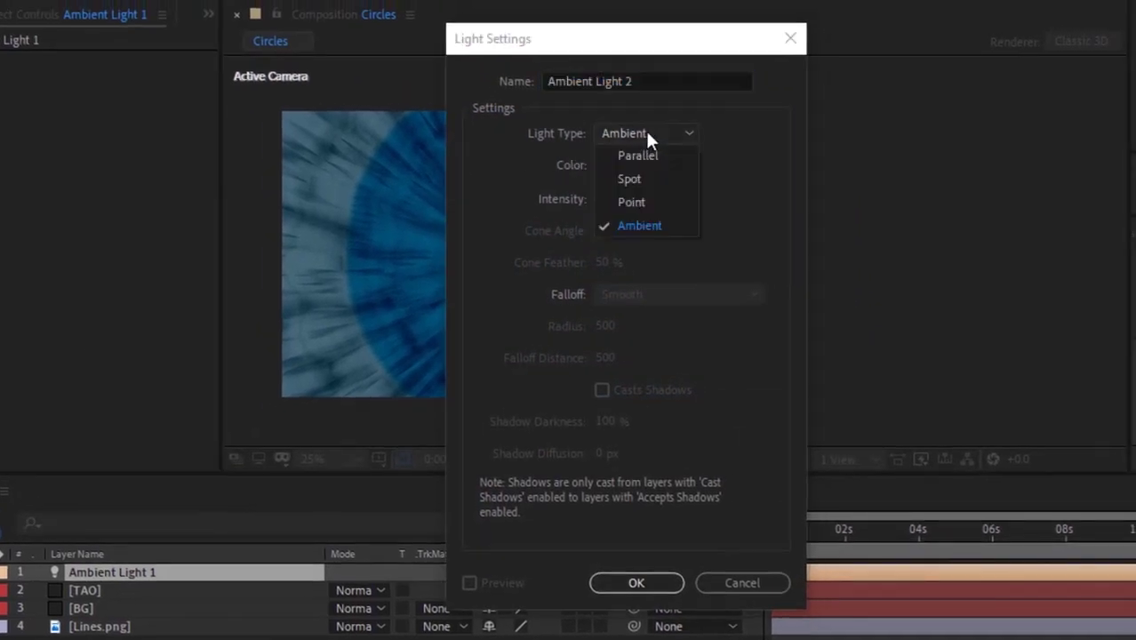
pyautogui.click(642, 201)
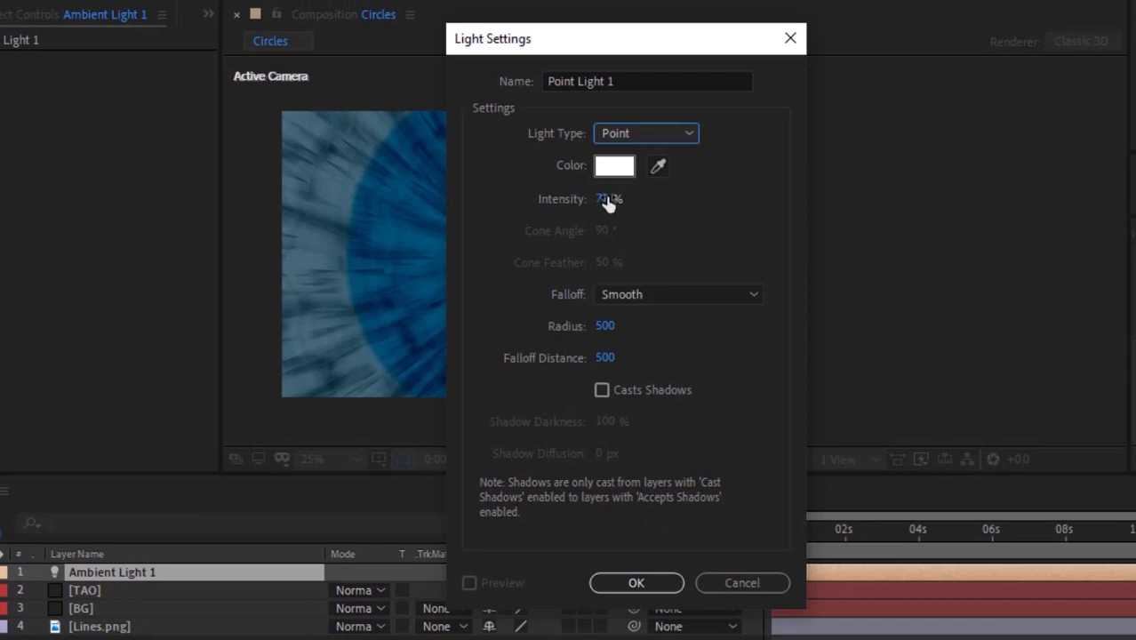
pyautogui.click(607, 200)
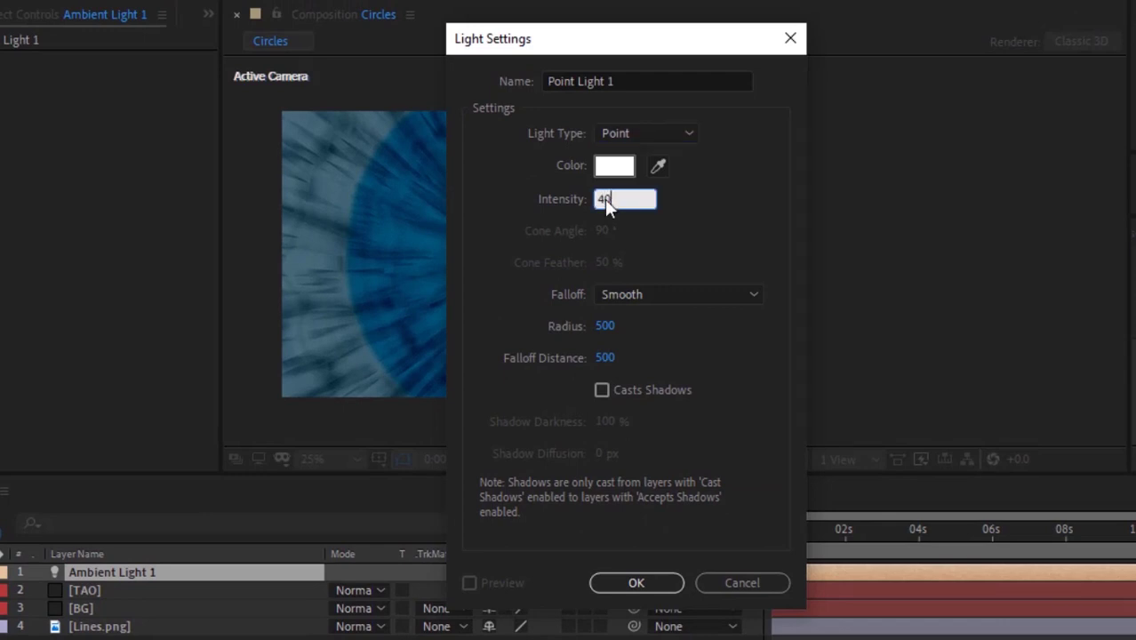
pyautogui.write('40')
pyautogui.click(644, 292)
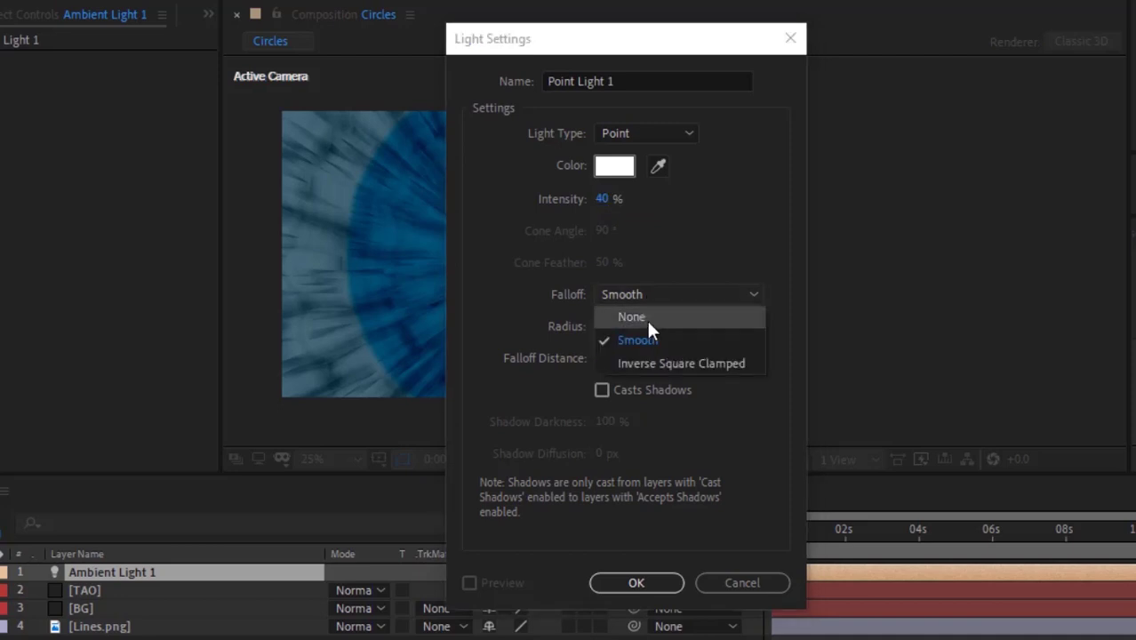
pyautogui.click(647, 318)
pyautogui.click(636, 583)
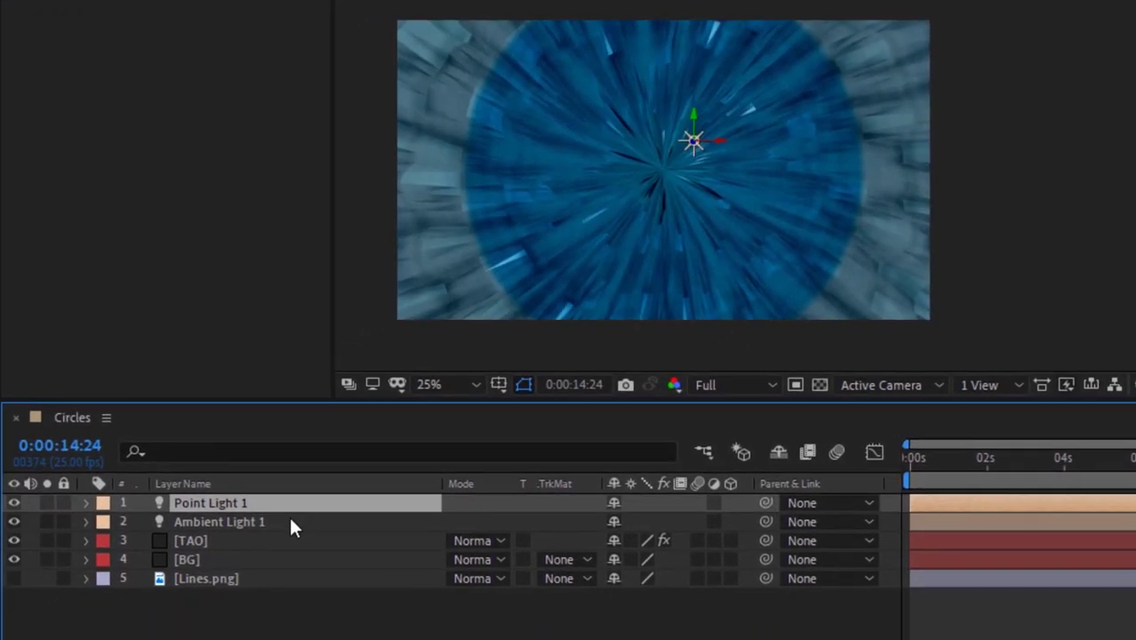
# - Set Point Light 1's Position to 1117, 2300, 3765
pyautogui.click(87, 503)
pyautogui.click(106, 524)
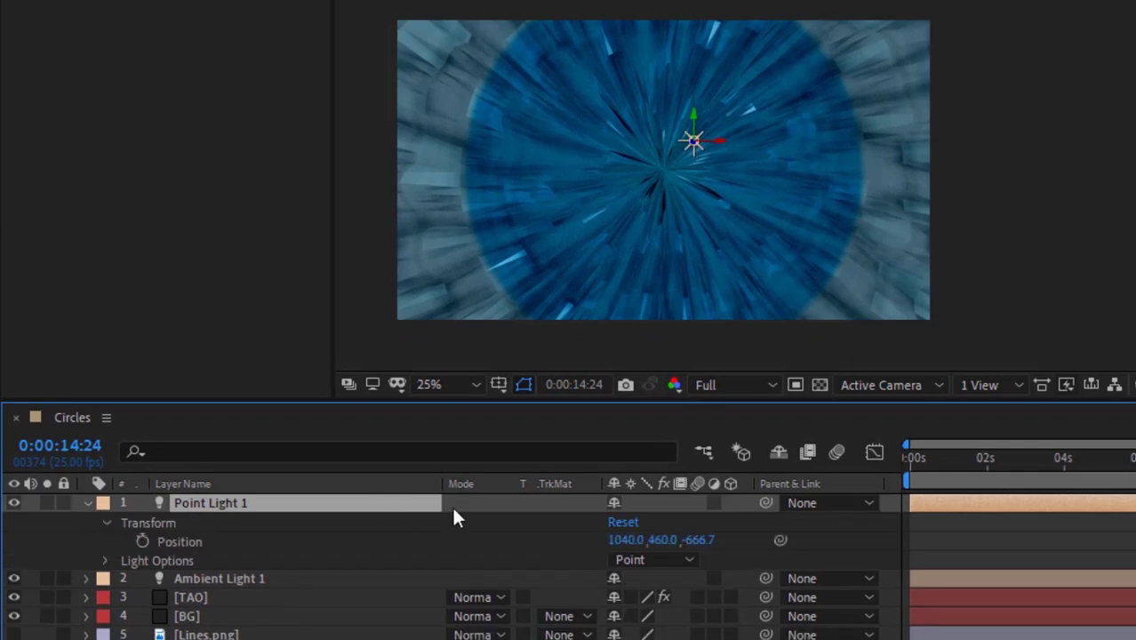
pyautogui.click(608, 540)
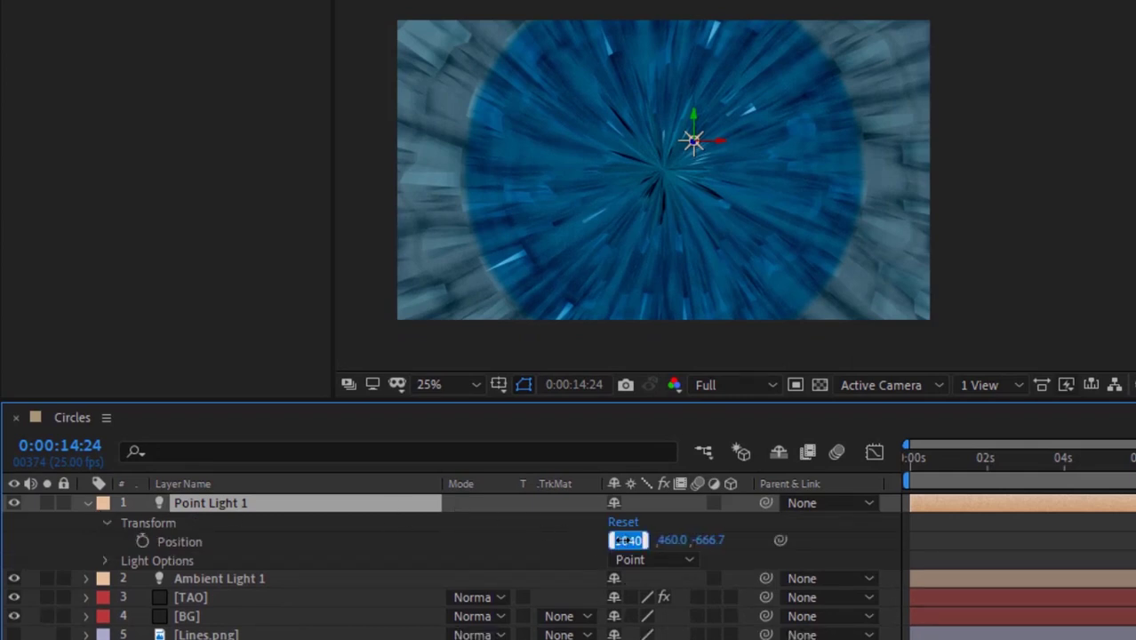
pyautogui.write('-317')
pyautogui.press('Tab')
pyautogui.write('2300')
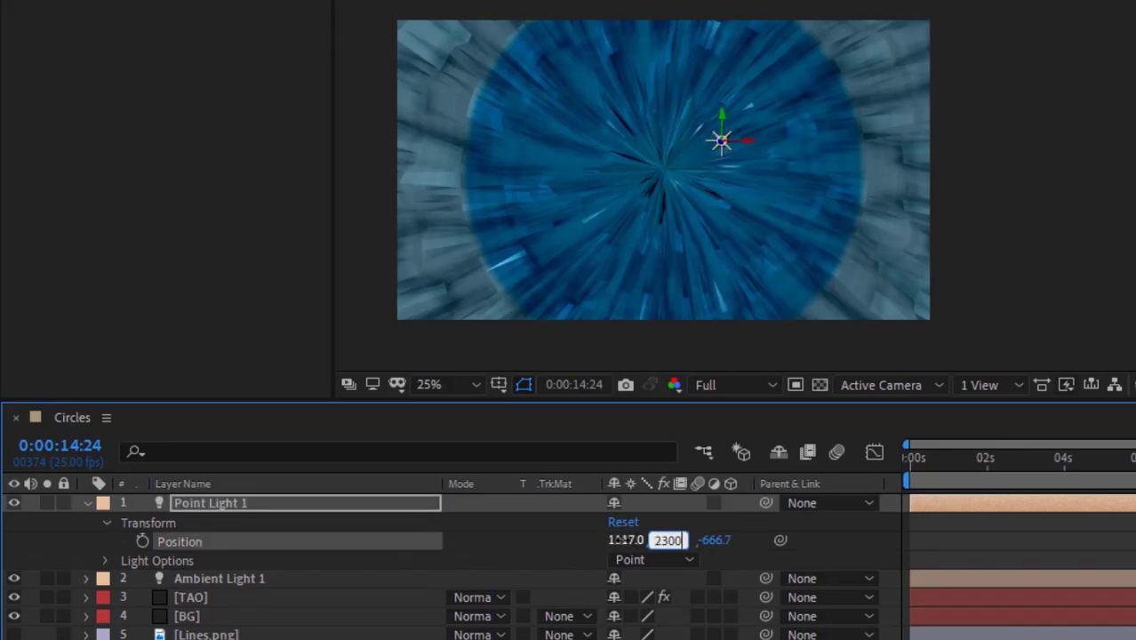
pyautogui.press('Tab')
pyautogui.write('3765')
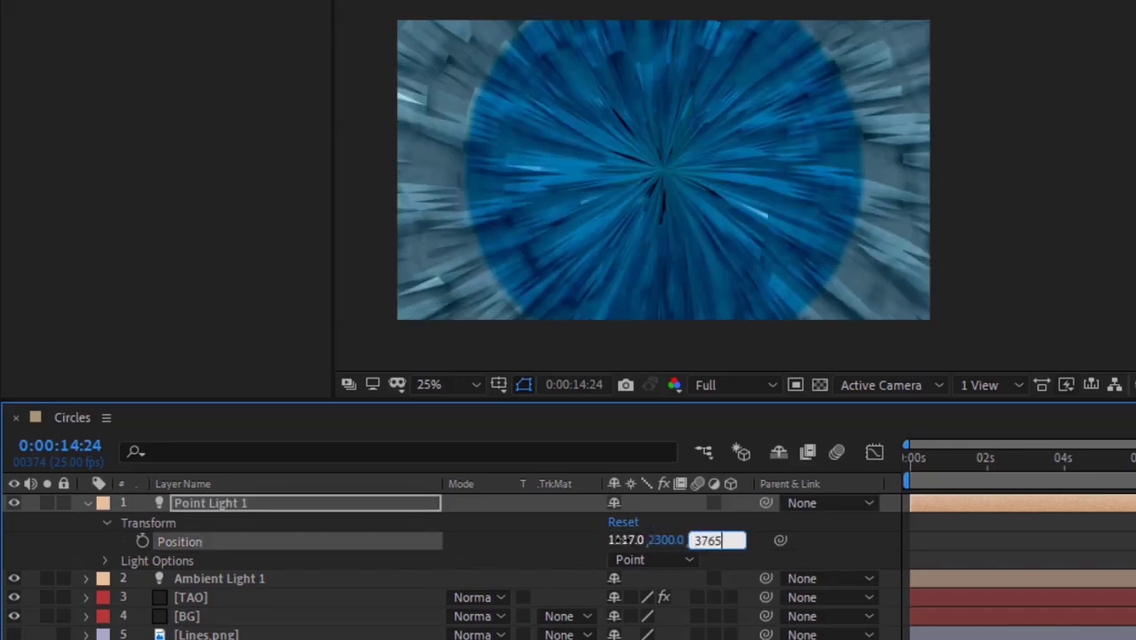
pyautogui.press('Return')
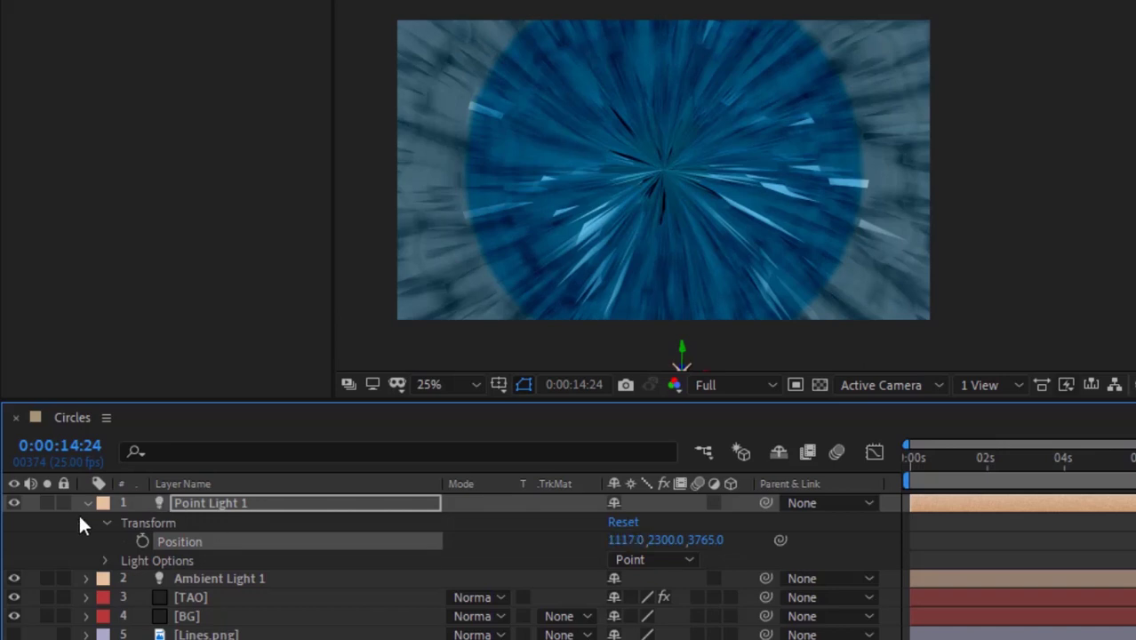
pyautogui.click(87, 503)
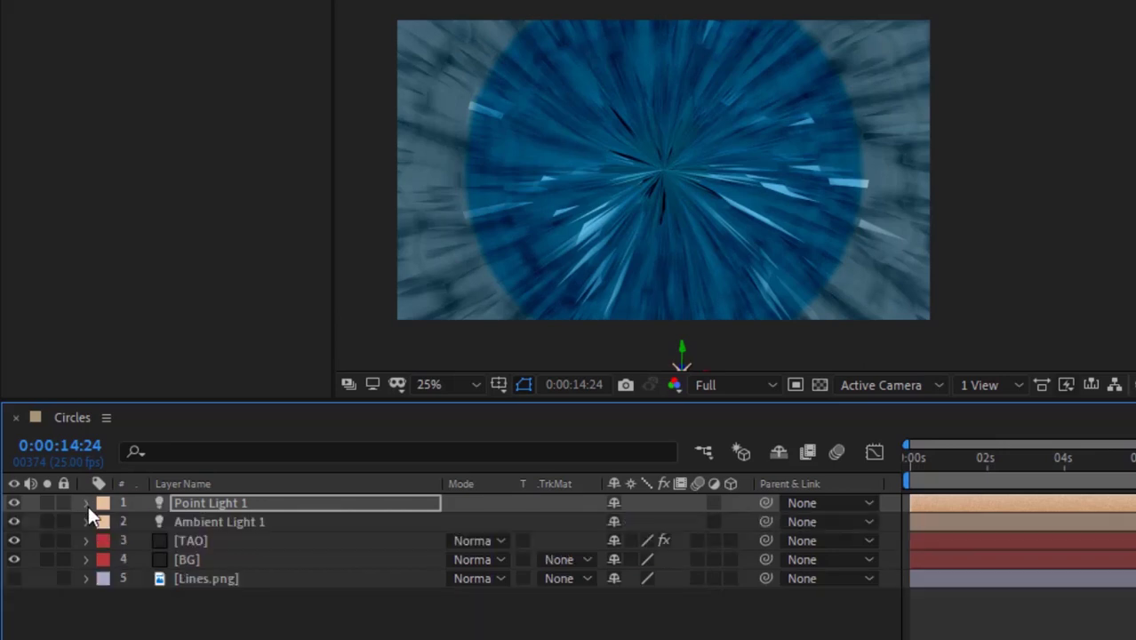
pyautogui.click(124, 626)
# - Add a new camera layer, Camera 1, with its default settings
pyautogui.rightClick(124, 626)
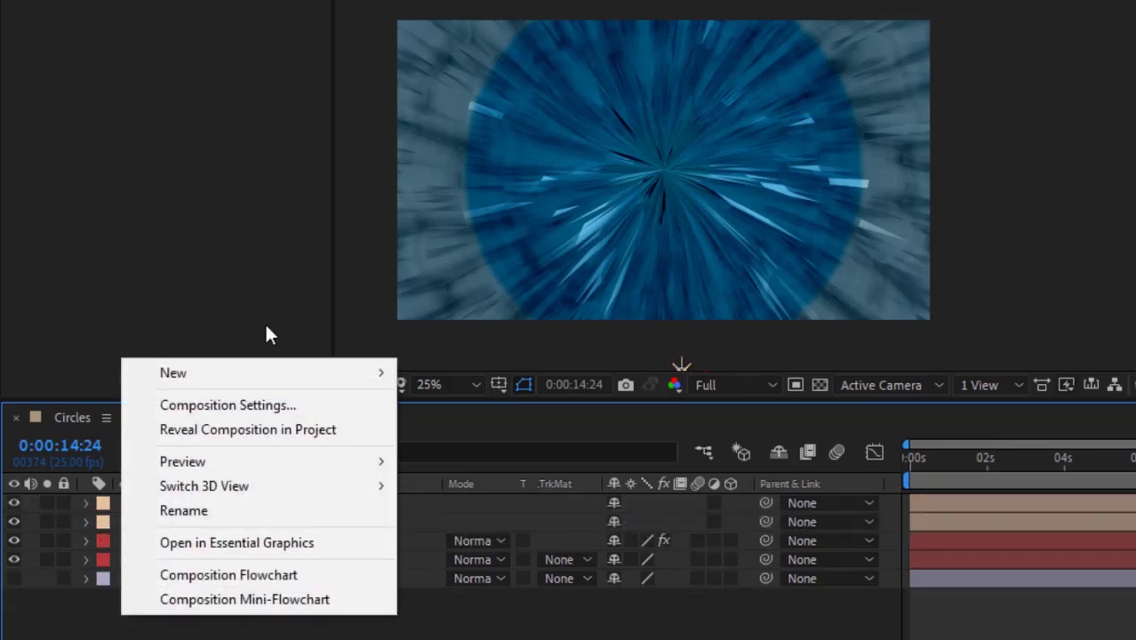
pyautogui.moveTo(362, 370)
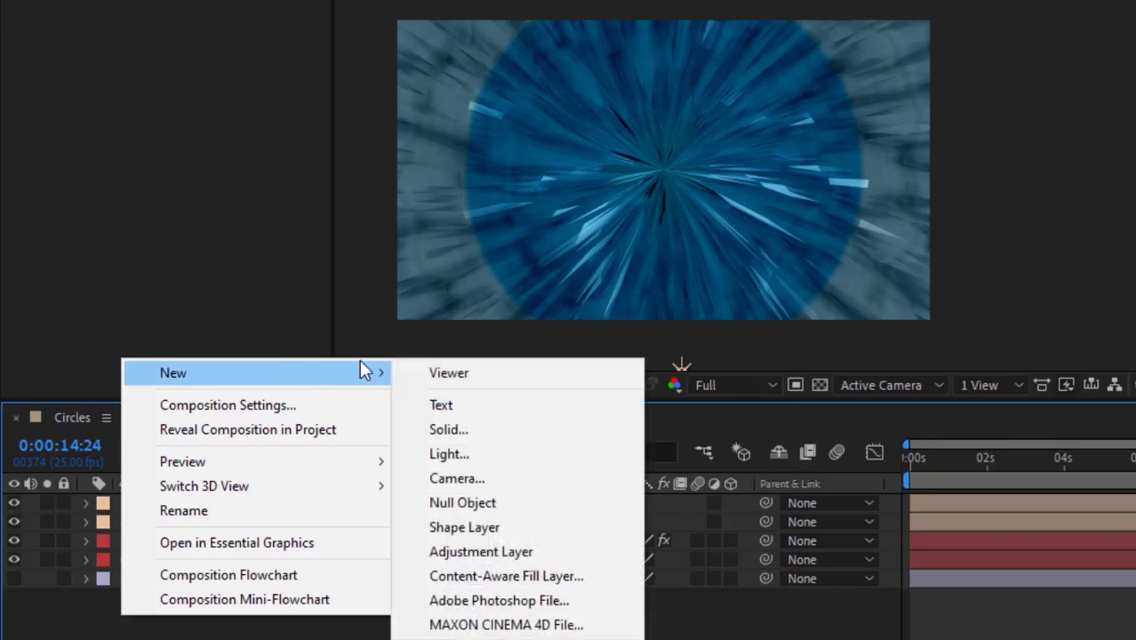
pyautogui.click(456, 480)
pyautogui.press('Return')
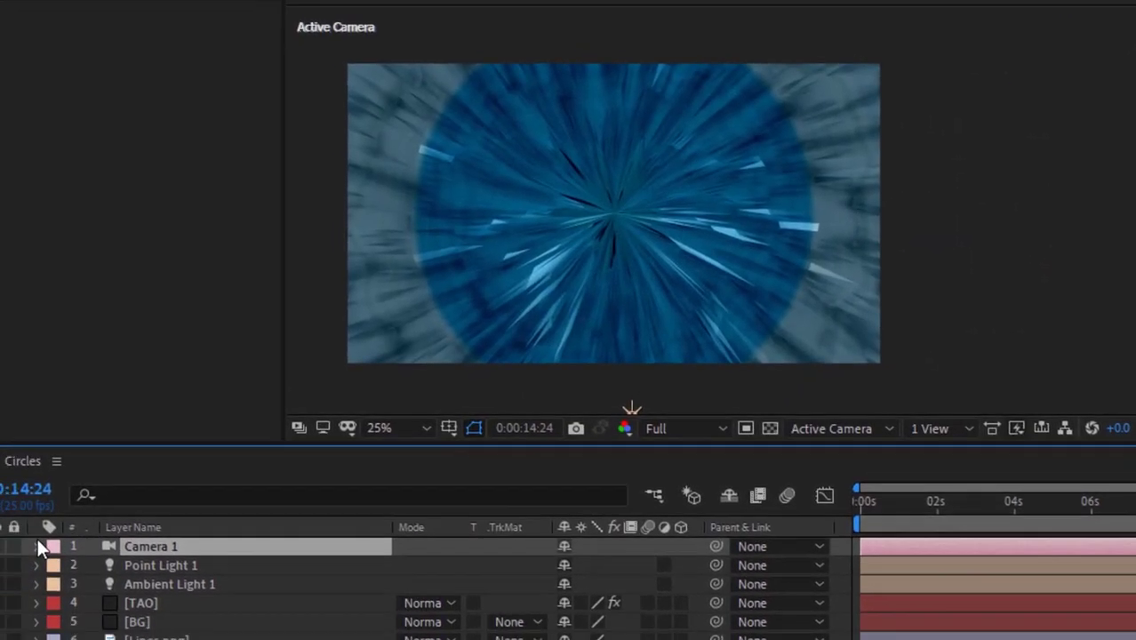
# - Set Camera 1's Point of Interest to 953, 385, -71
pyautogui.click(87, 515)
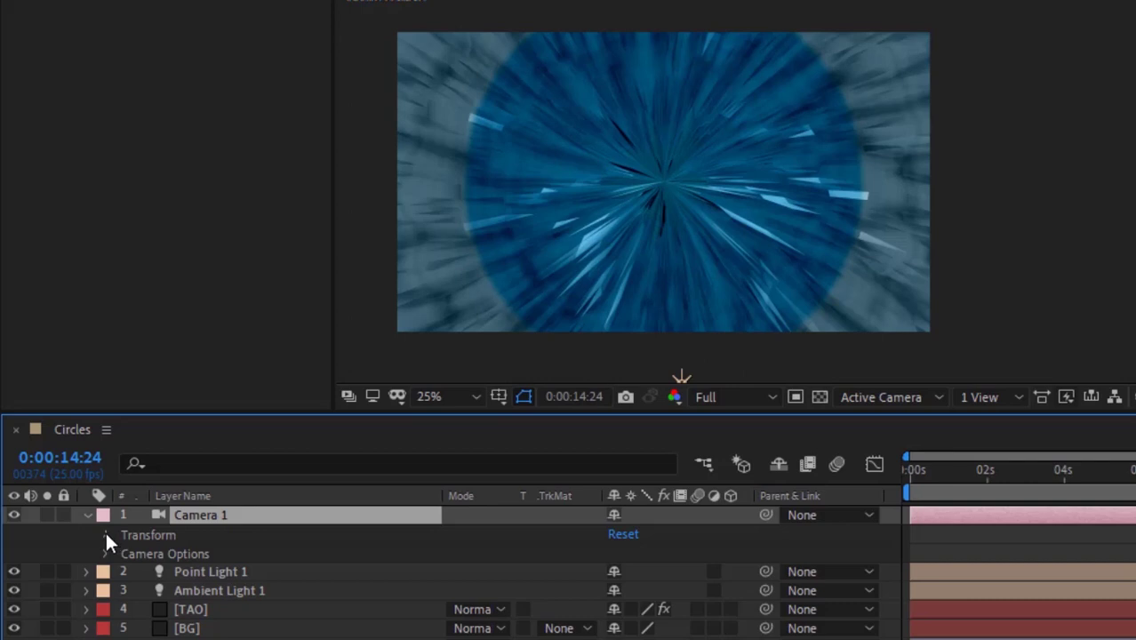
pyautogui.click(105, 535)
pyautogui.click(620, 552)
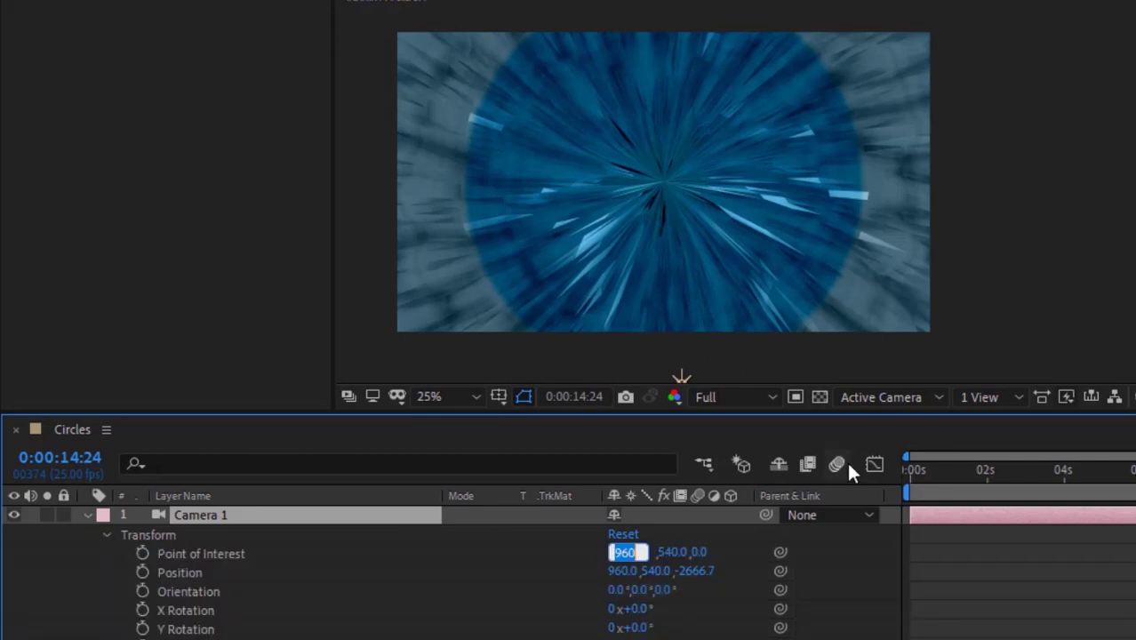
pyautogui.write('953')
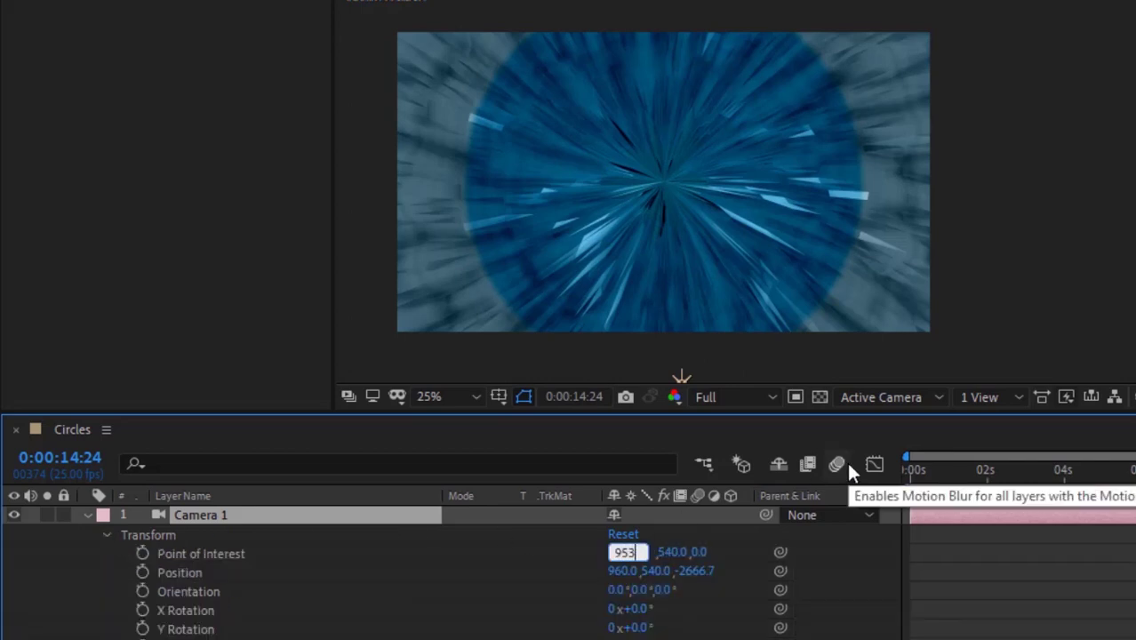
pyautogui.press('Tab')
pyautogui.write('385')
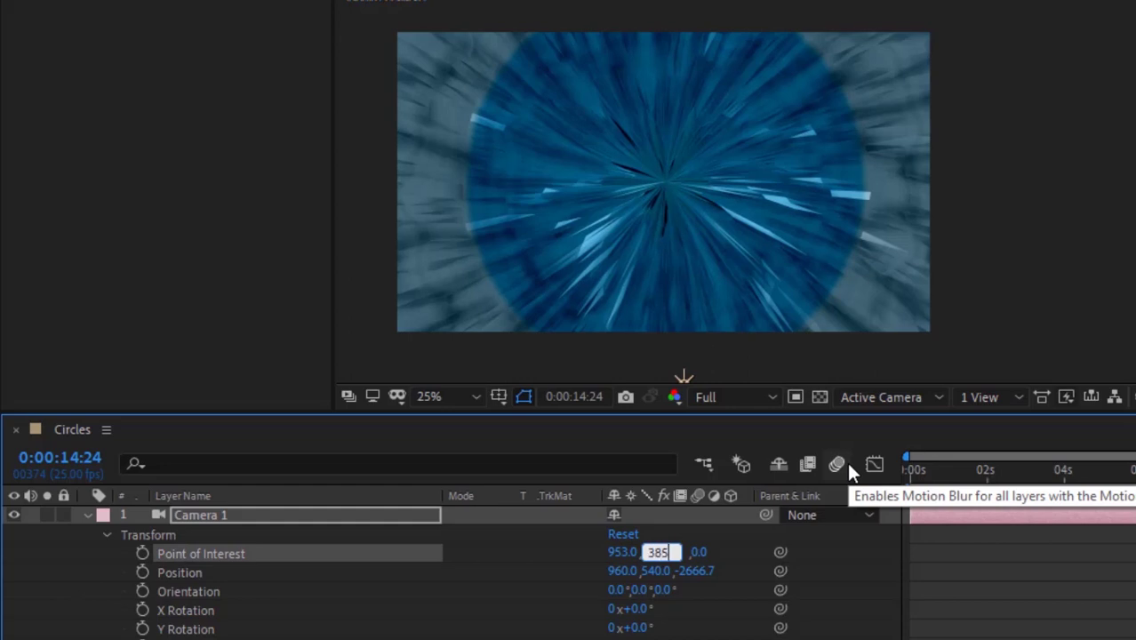
pyautogui.press('Tab')
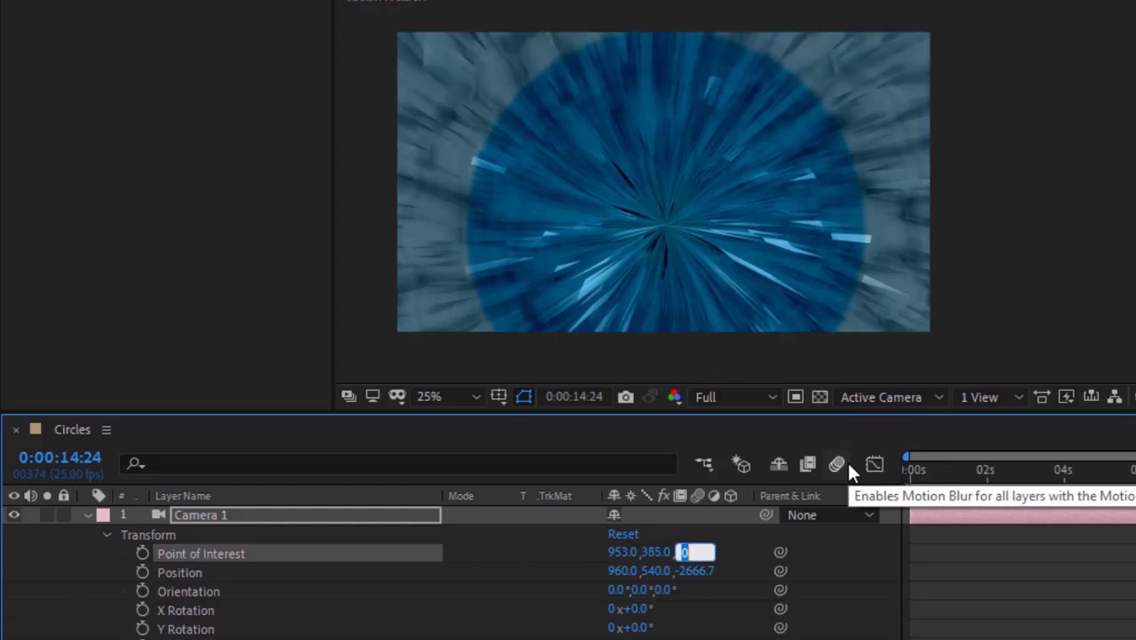
pyautogui.write('-71')
pyautogui.press('Tab')
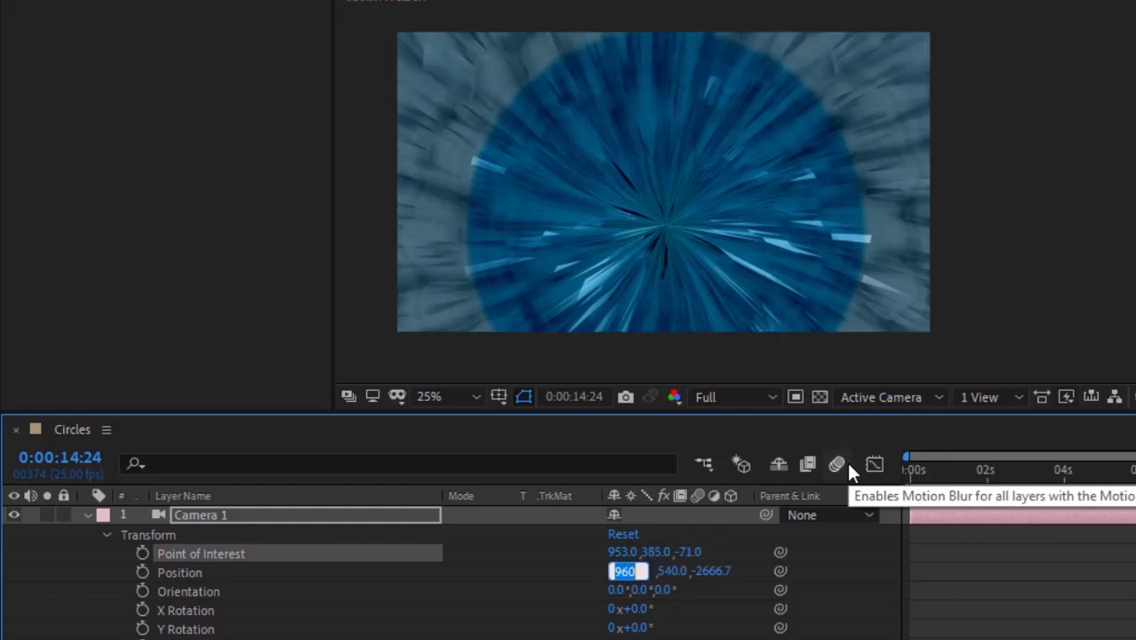
# - Set Camera 1's Position to -217, 2343, 3788
pyautogui.write('-217')
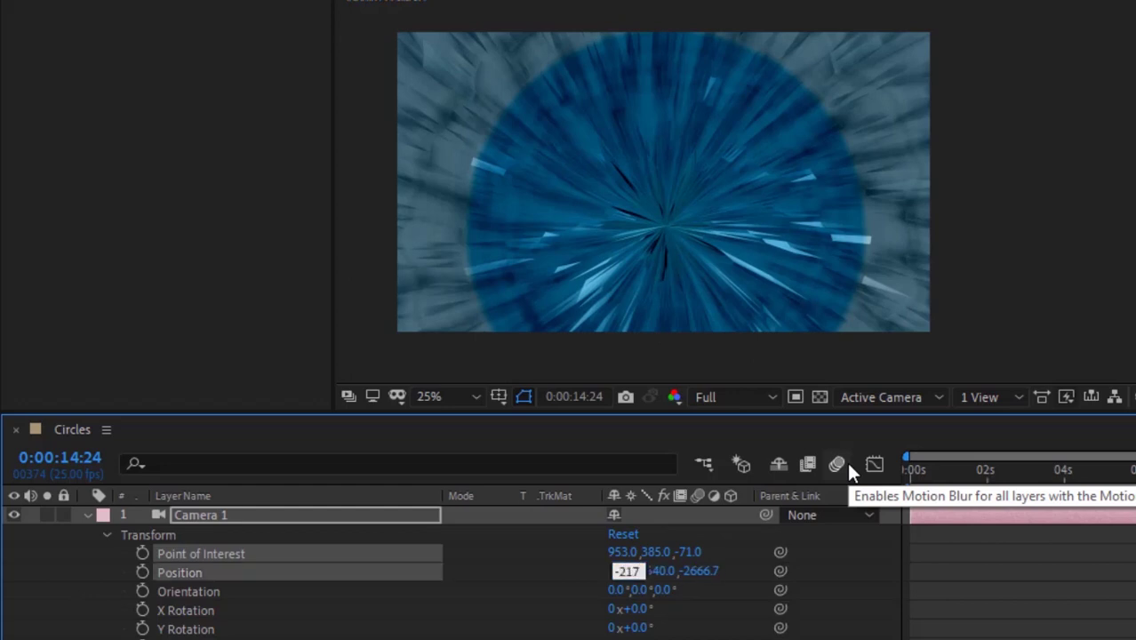
pyautogui.press('Tab')
pyautogui.write('2343')
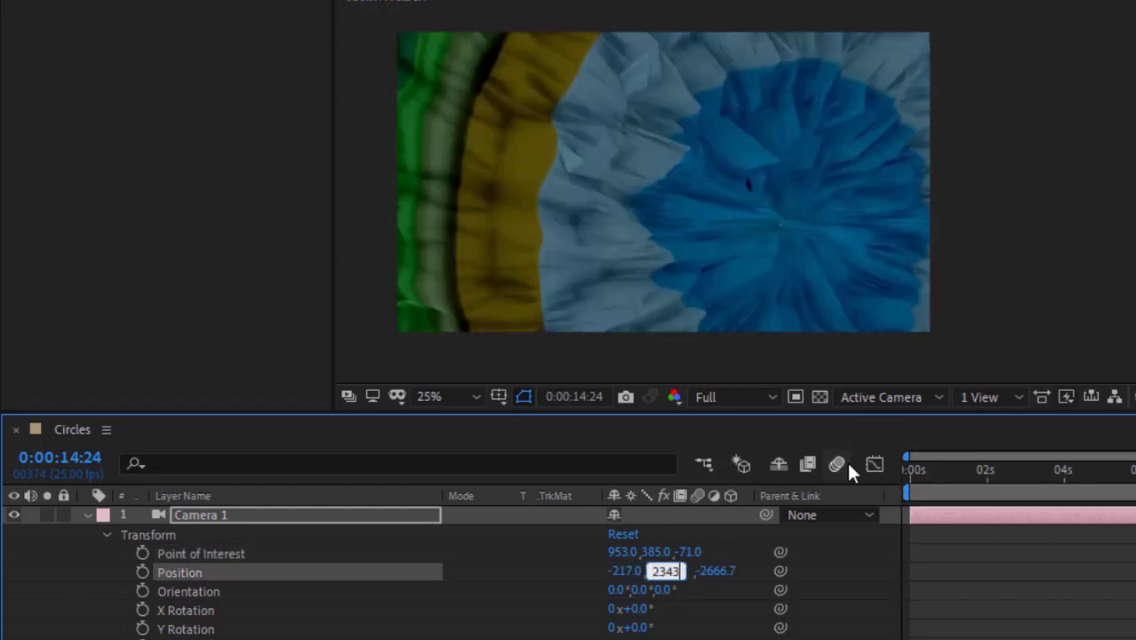
pyautogui.press('Tab')
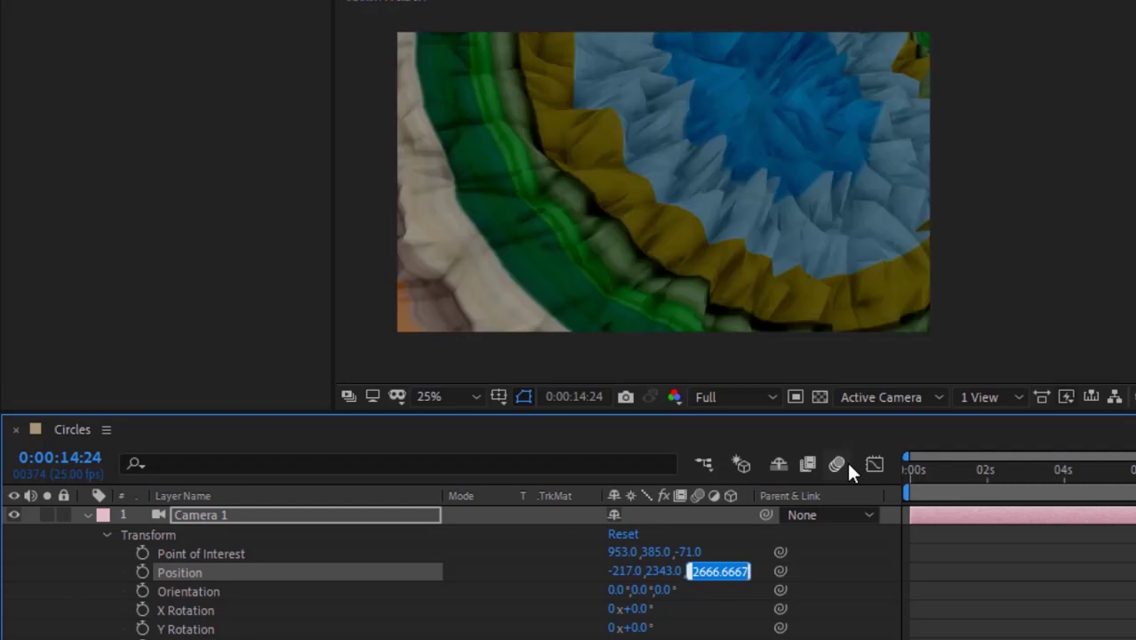
pyautogui.write('3788')
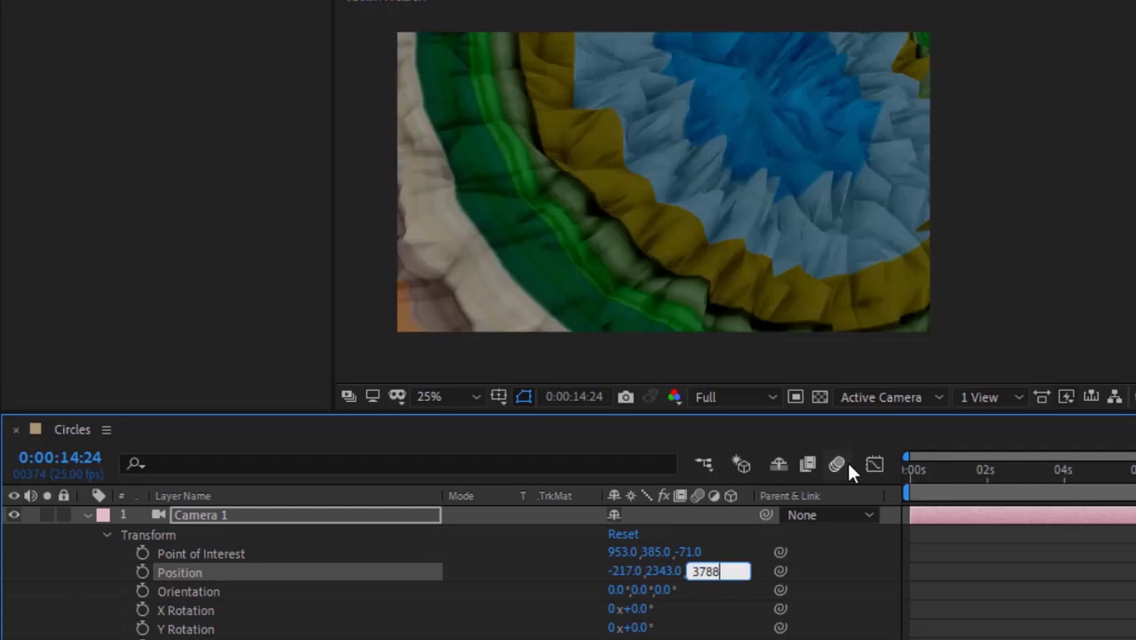
pyautogui.press('Return')
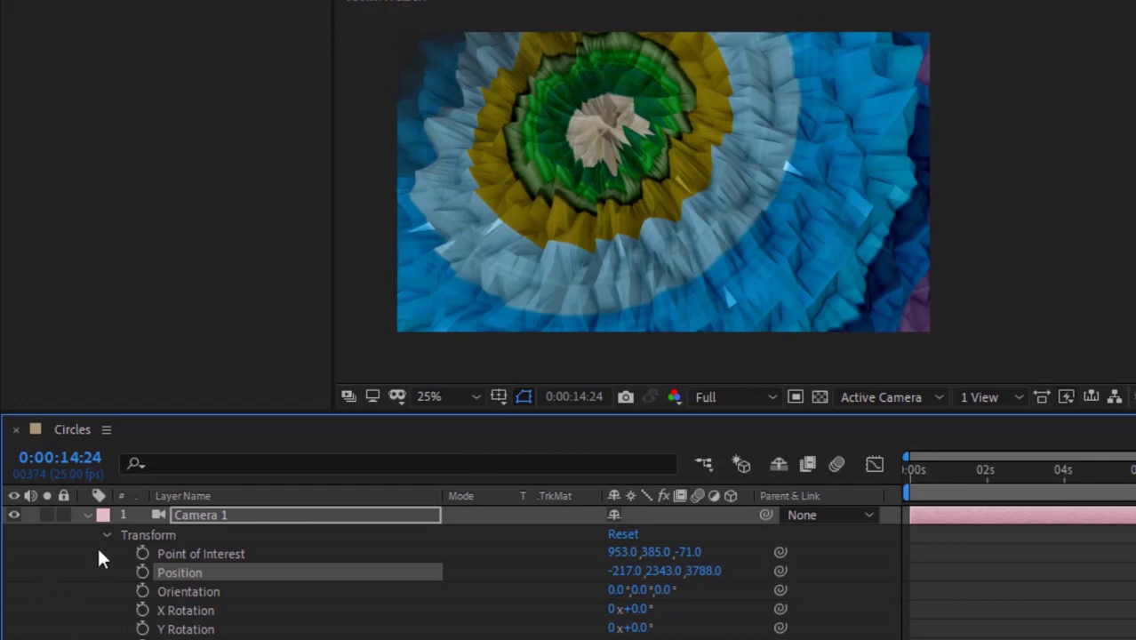
# - Set Camera 1's Zoom to 1666.7 in its Camera Options
pyautogui.click(107, 535)
pyautogui.click(107, 553)
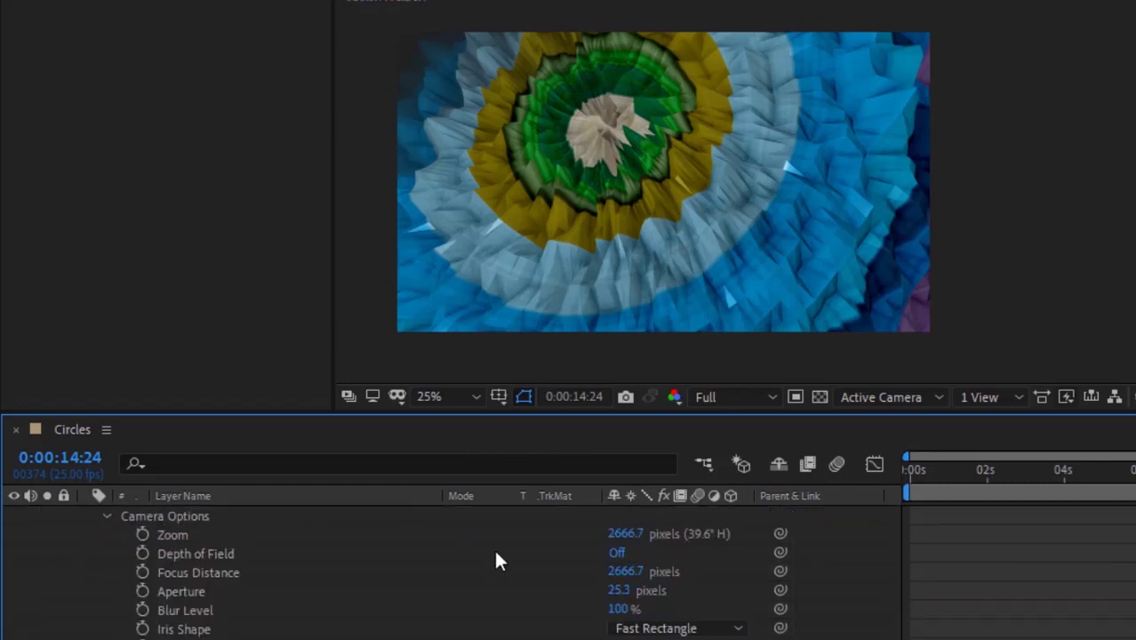
pyautogui.click(627, 532)
pyautogui.write('1')
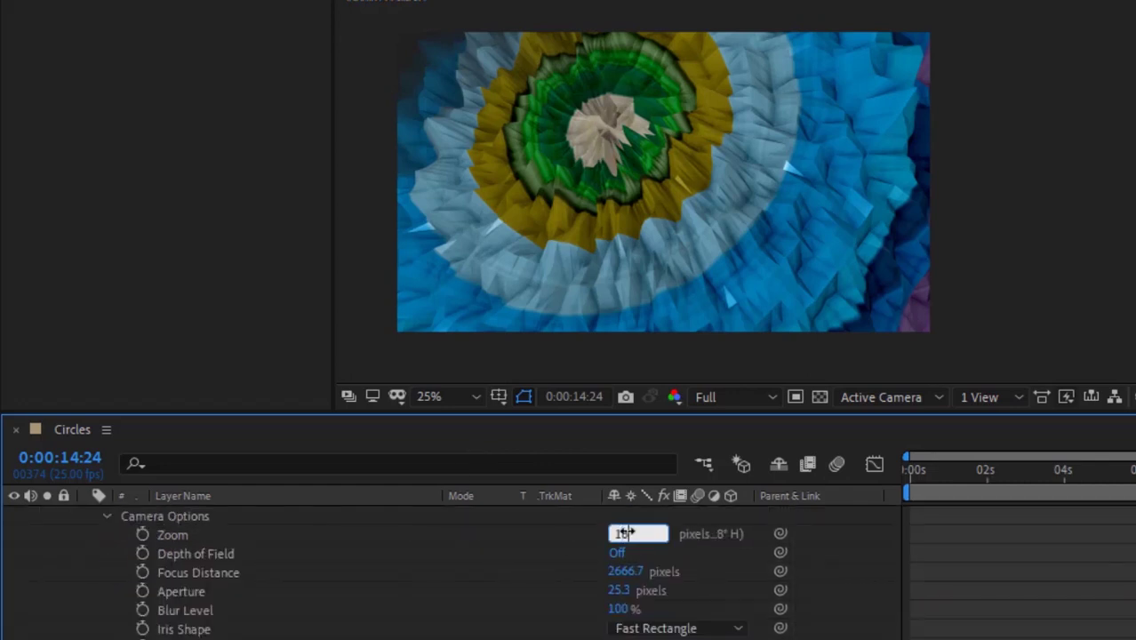
pyautogui.write('666.')
pyautogui.write('7')
pyautogui.press('Tab')
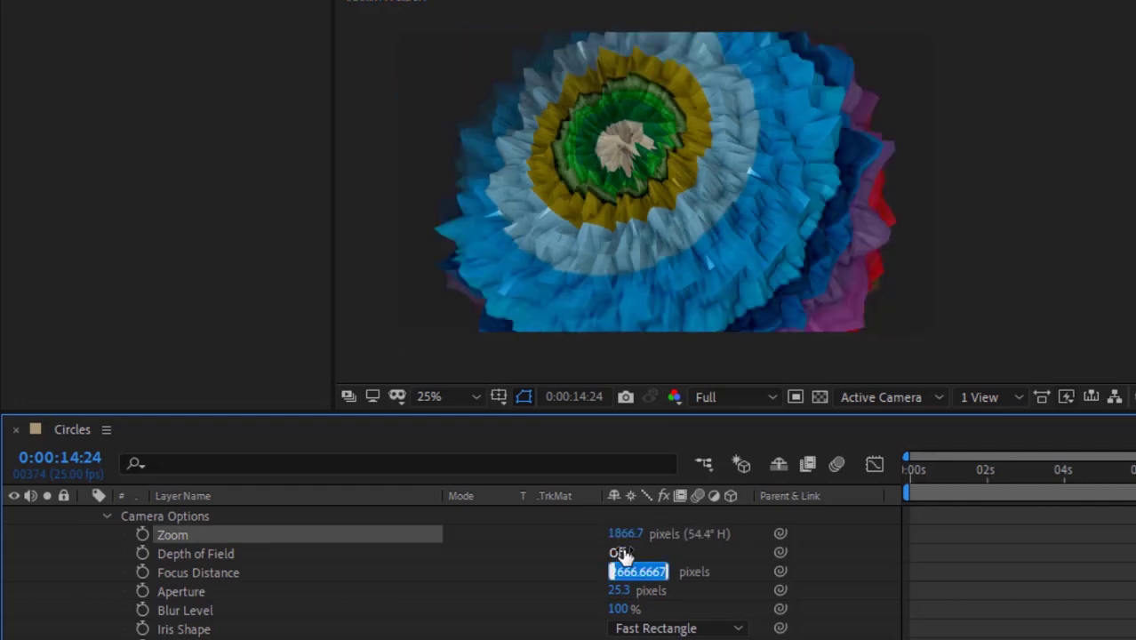
# - Turn depth of field on with Focus Distance 1866.7 and Aperture 17.7, then return to time 0
pyautogui.click(621, 553)
pyautogui.click(620, 573)
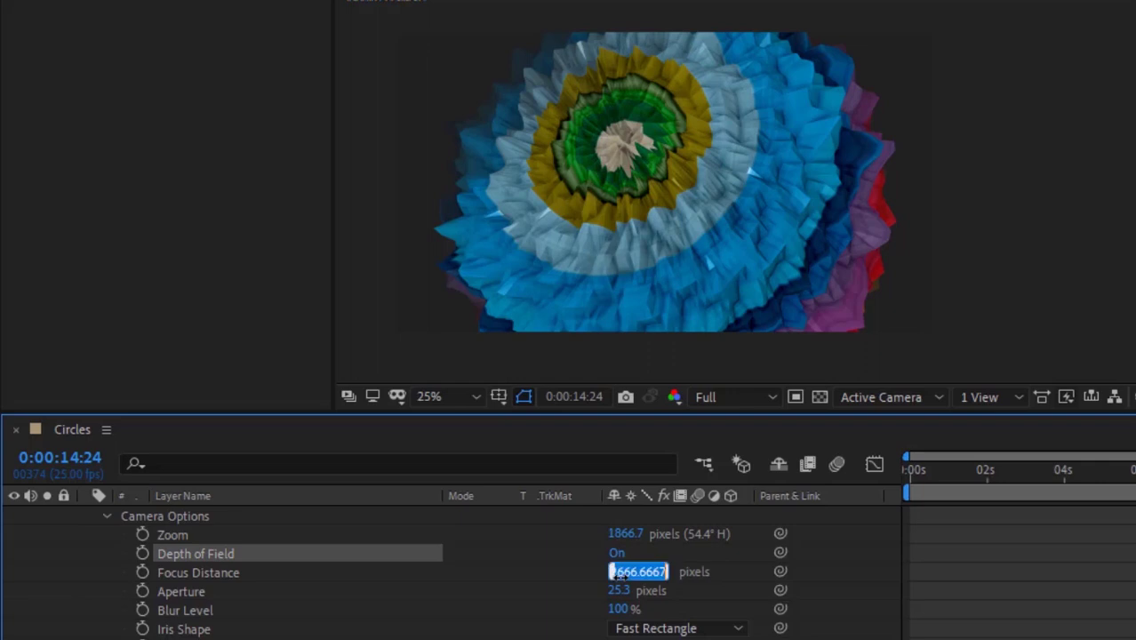
pyautogui.write('1866.7')
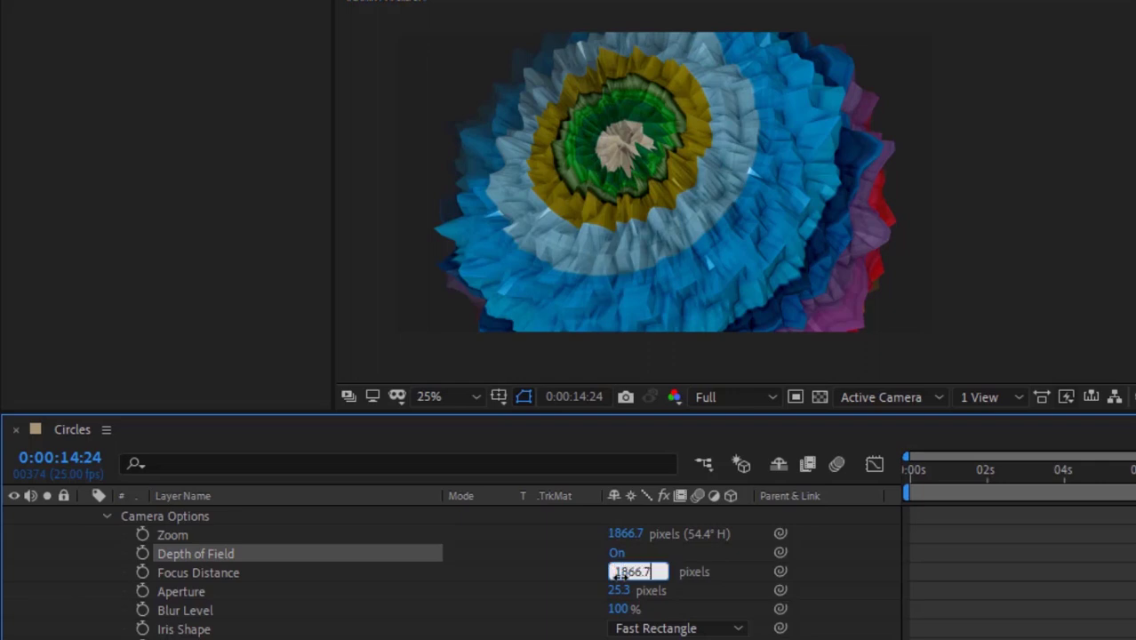
pyautogui.press('Tab')
pyautogui.write('17')
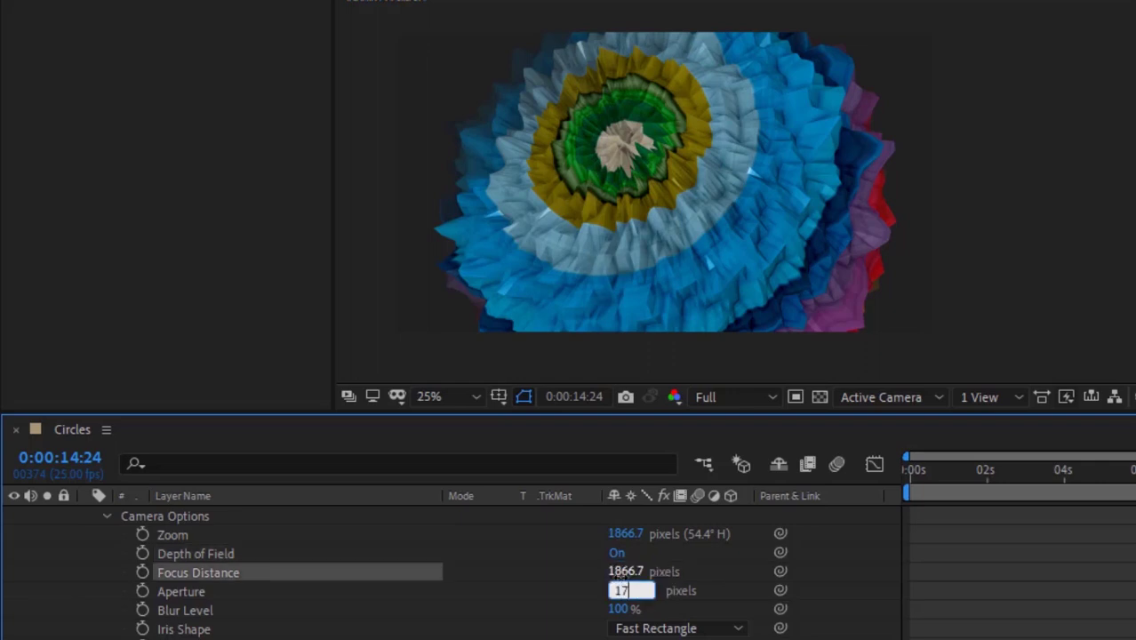
pyautogui.press('Return')
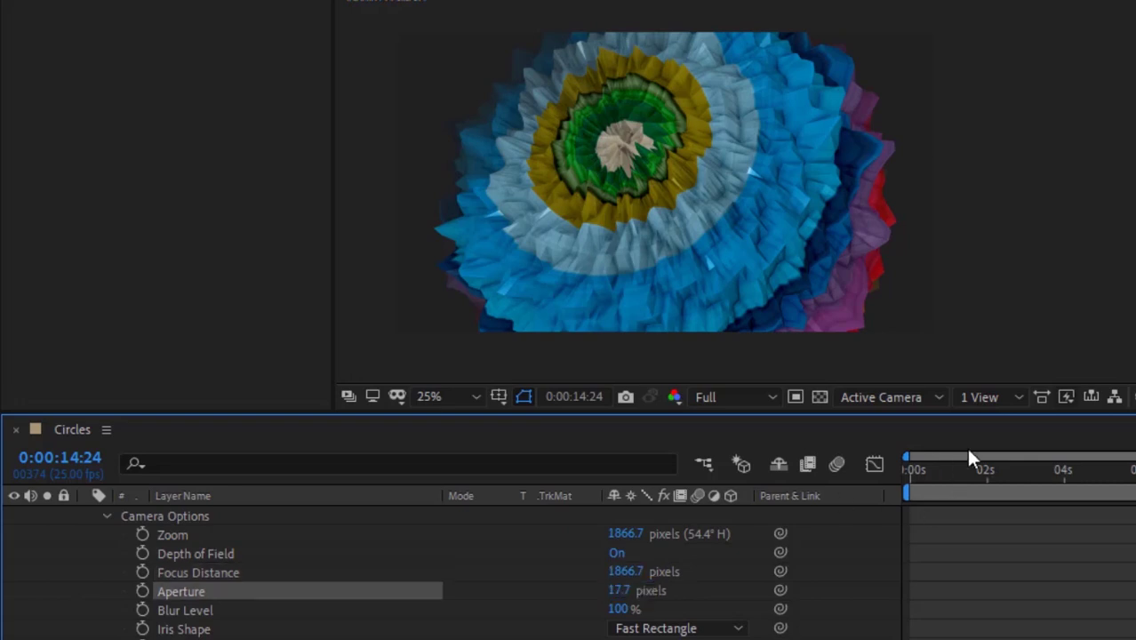
pyautogui.moveTo(905, 471); pyautogui.dragTo(884, 486)
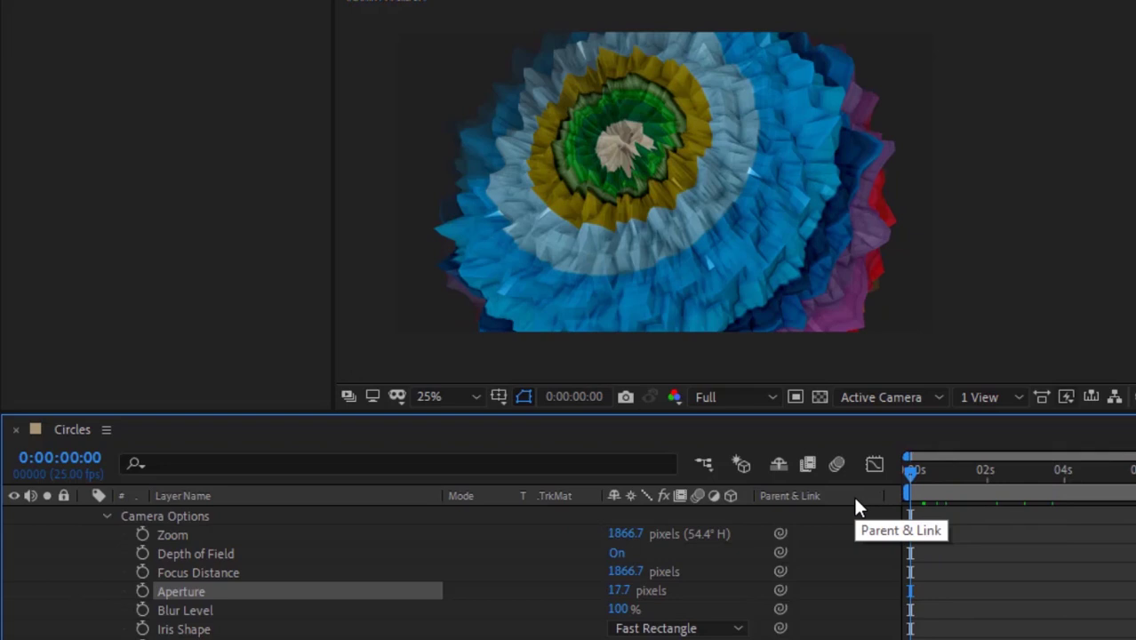
pyautogui.click(855, 498)
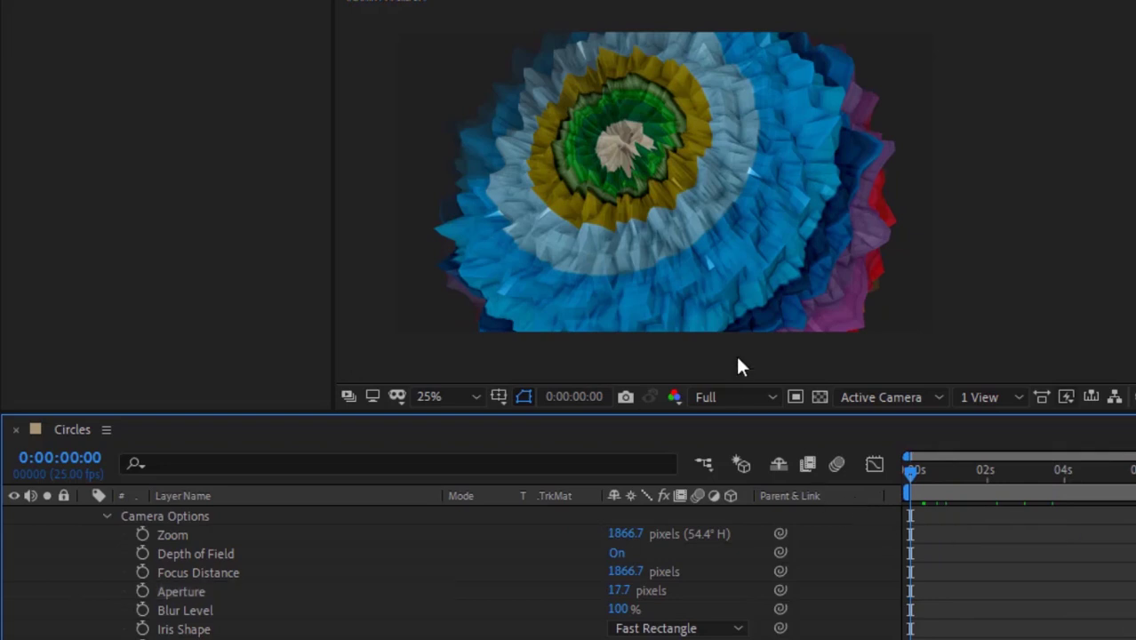
# - Collapse Camera 1's properties and select the TAO layer
pyautogui.click(106, 516)
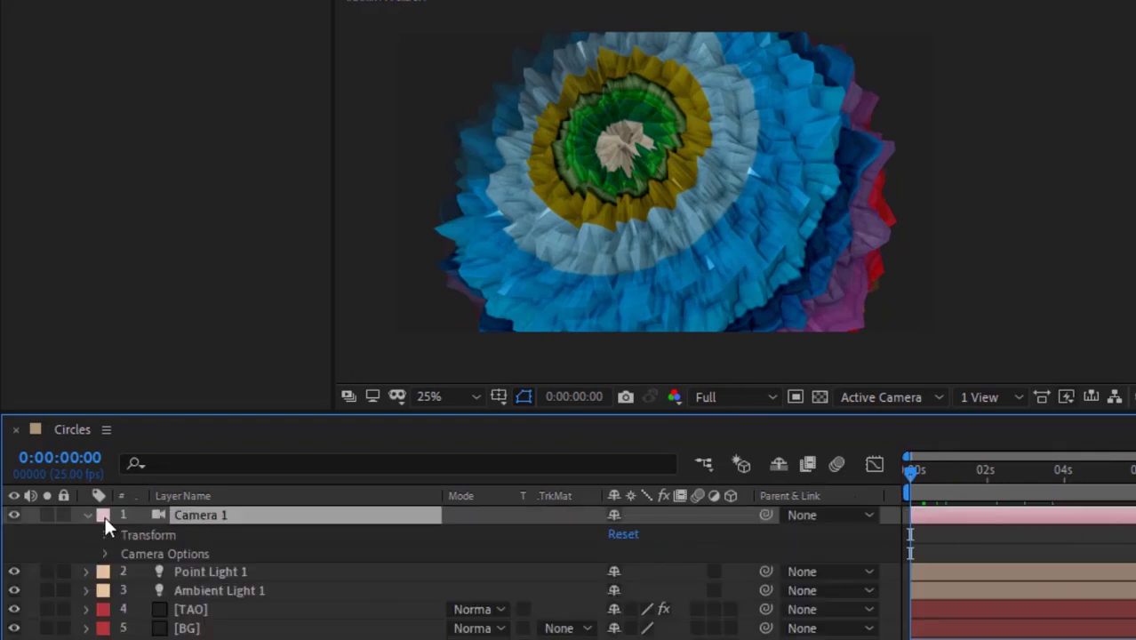
pyautogui.click(85, 515)
pyautogui.click(210, 575)
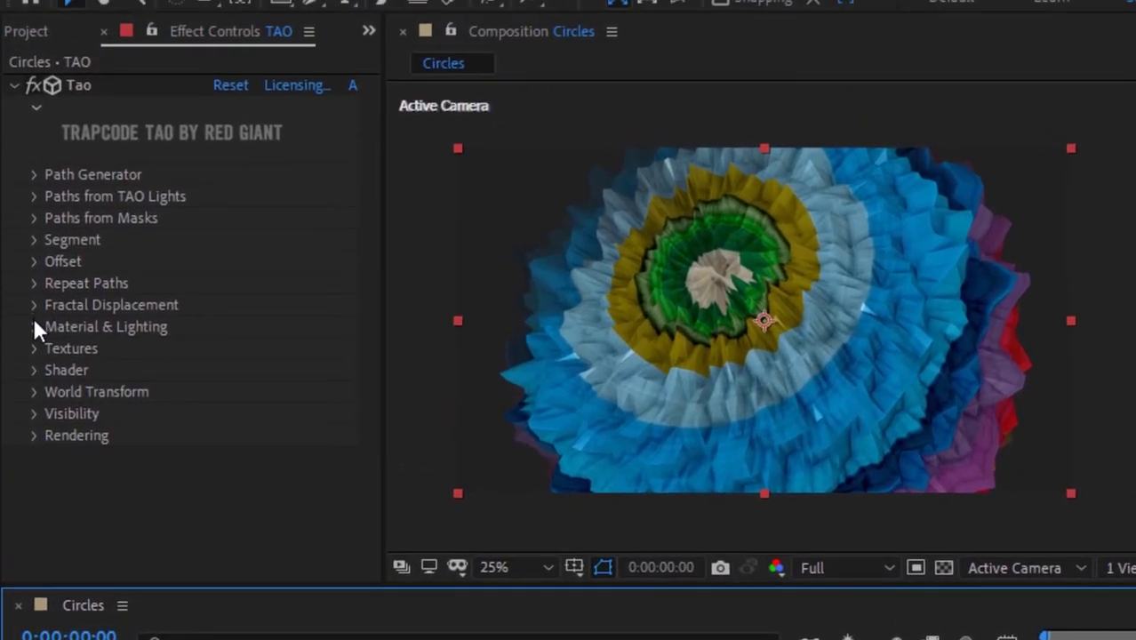
# - Set Tao's Fractal Displacement > Individual Amp & Freq Frequency Z to 0
pyautogui.click(34, 305)
pyautogui.scroll(-1, 33, 306)
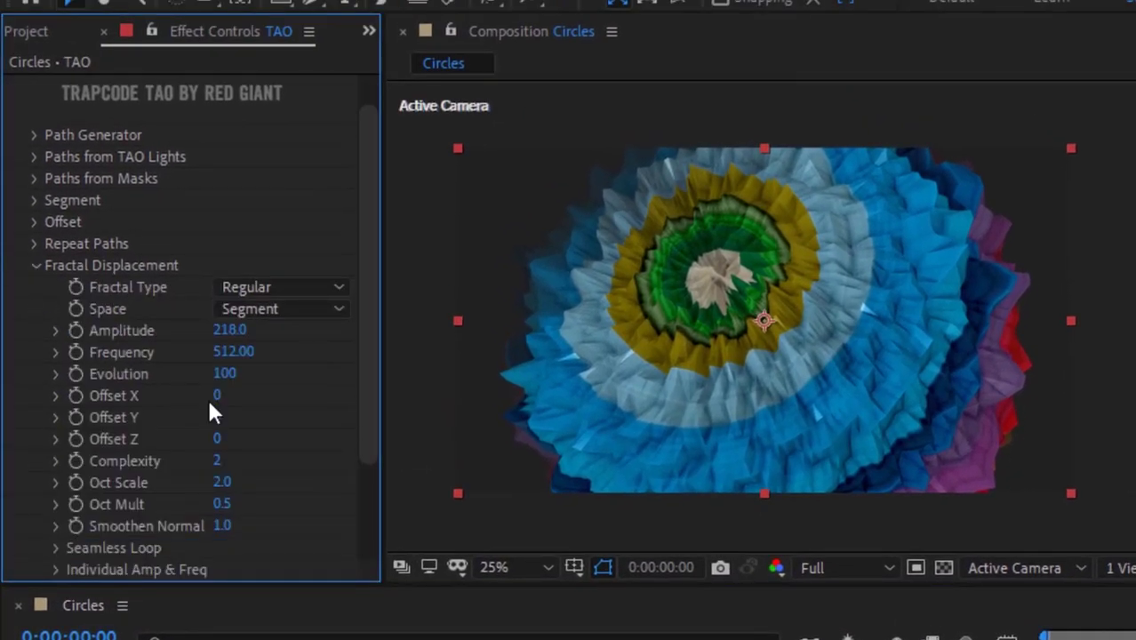
pyautogui.moveTo(369, 326); pyautogui.dragTo(359, 447)
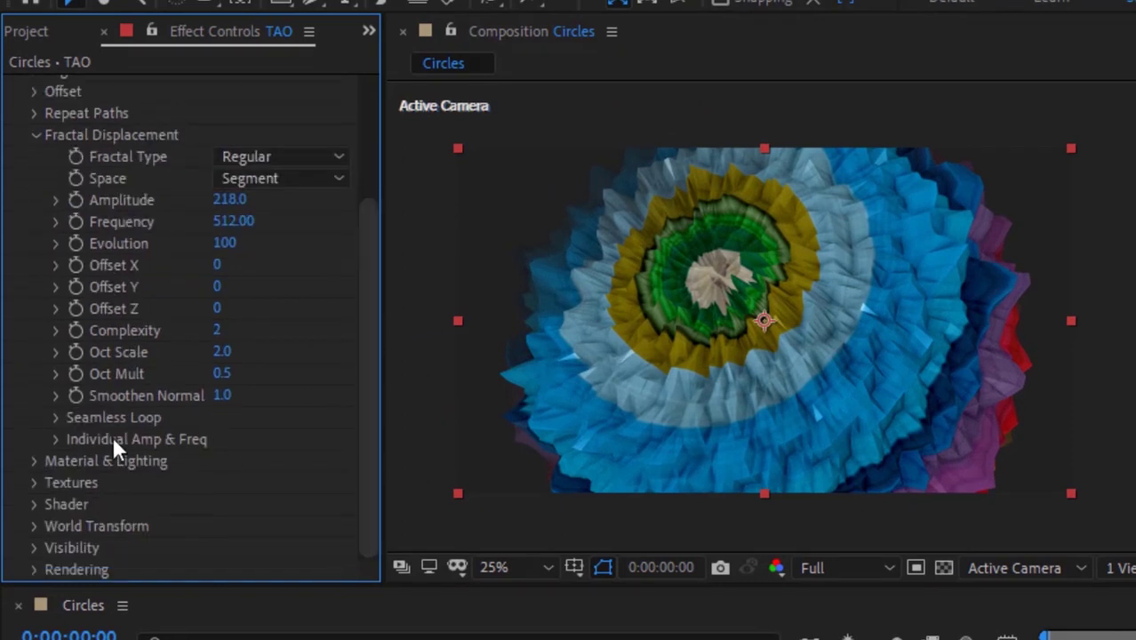
pyautogui.click(55, 439)
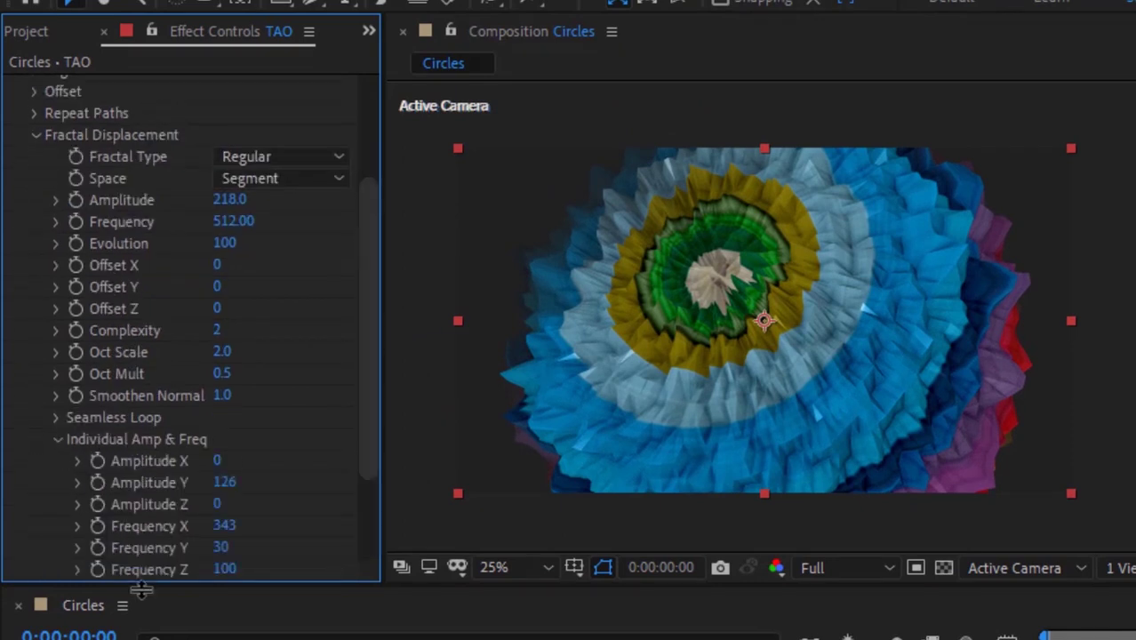
pyautogui.click(226, 574)
pyautogui.write('0')
pyautogui.press('Return')
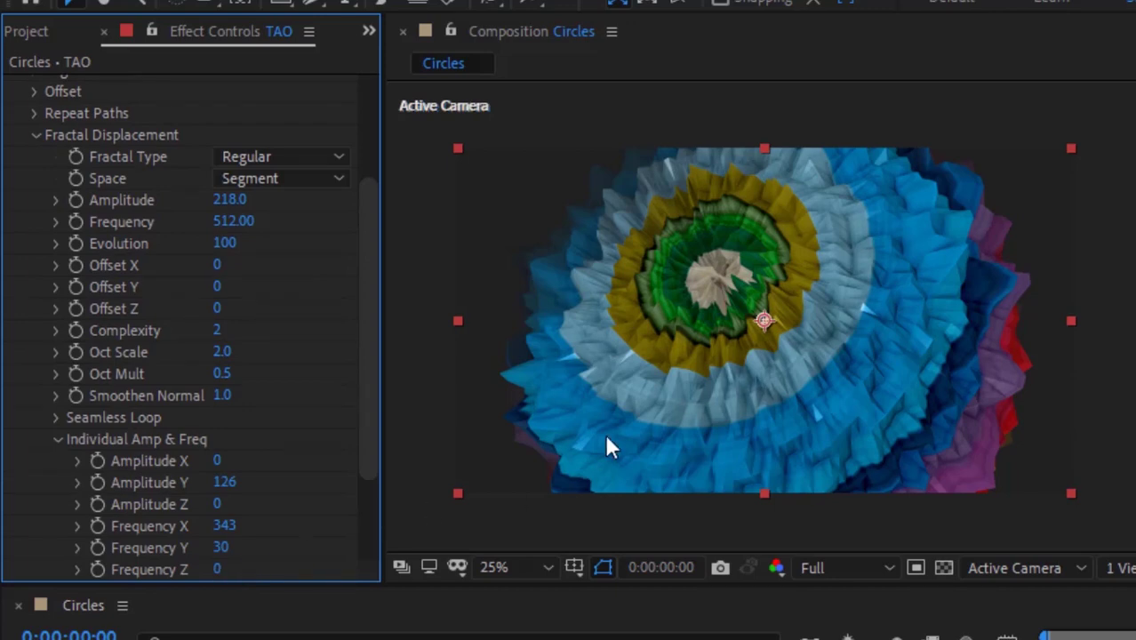
pyautogui.scroll(-1, 606, 437)
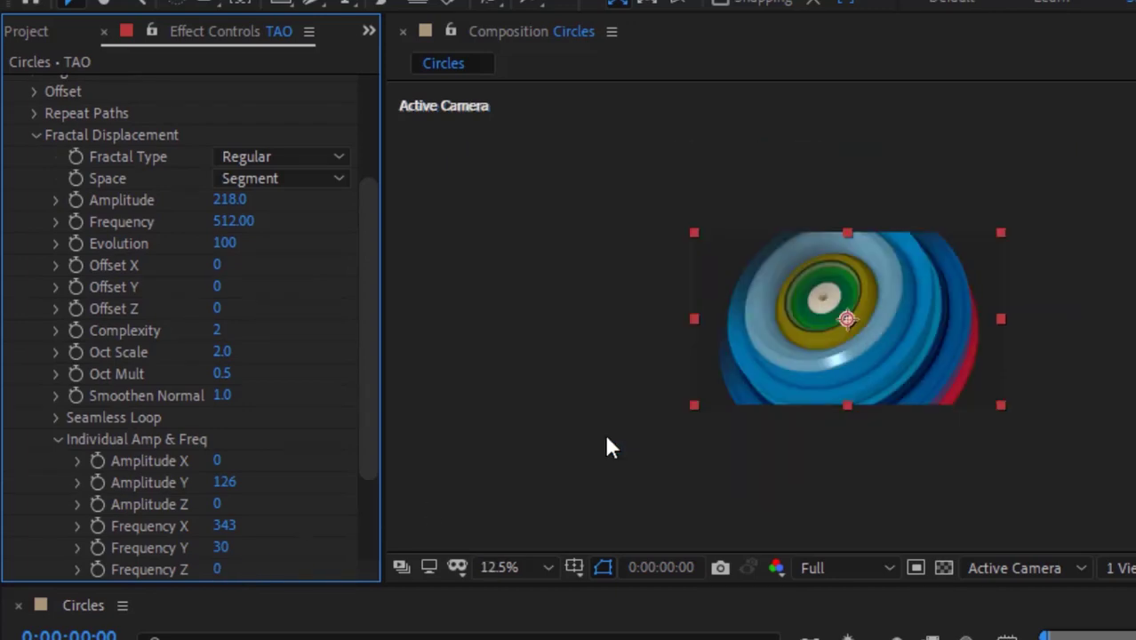
pyautogui.scroll(1, 606, 437)
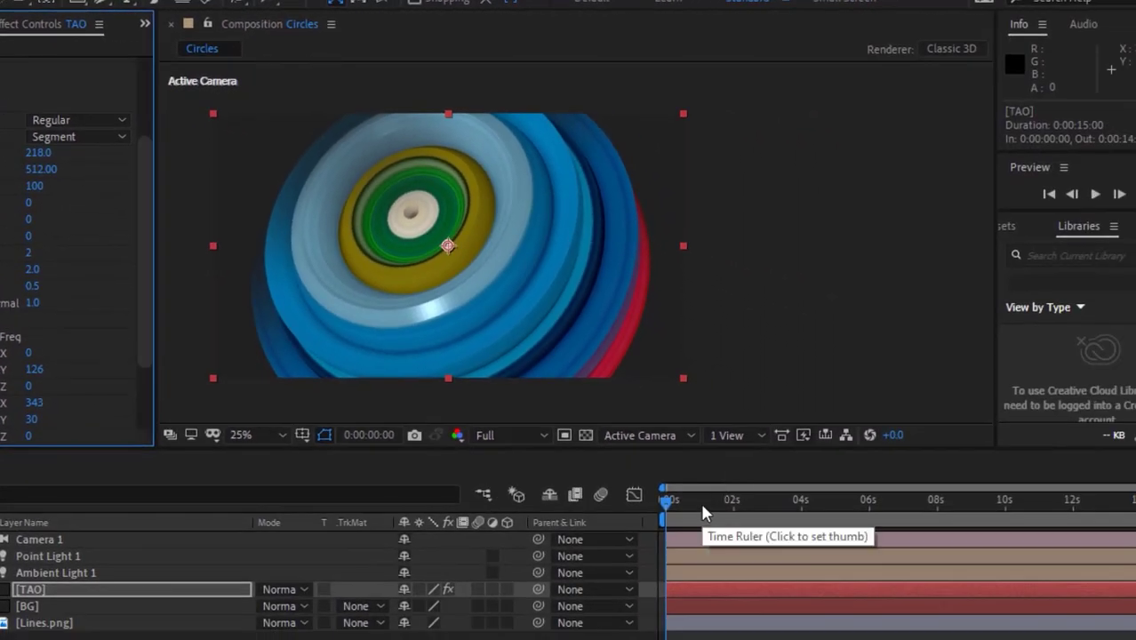
# - Start a preview of the Circles composition with the smooth blue-and-yellow rings
pyautogui.press('space')
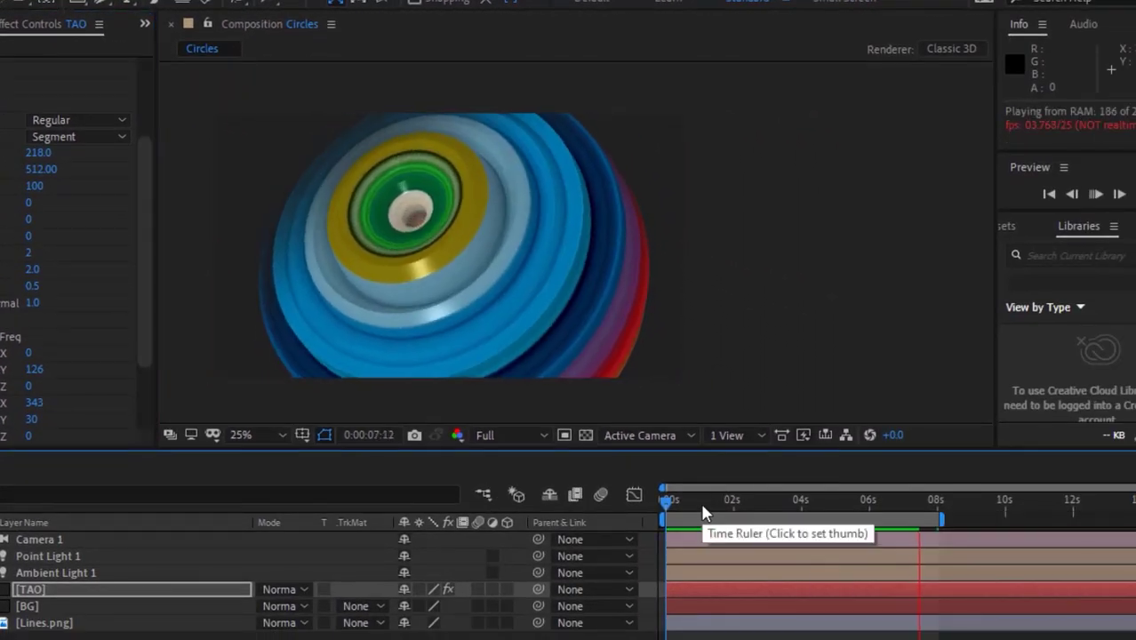